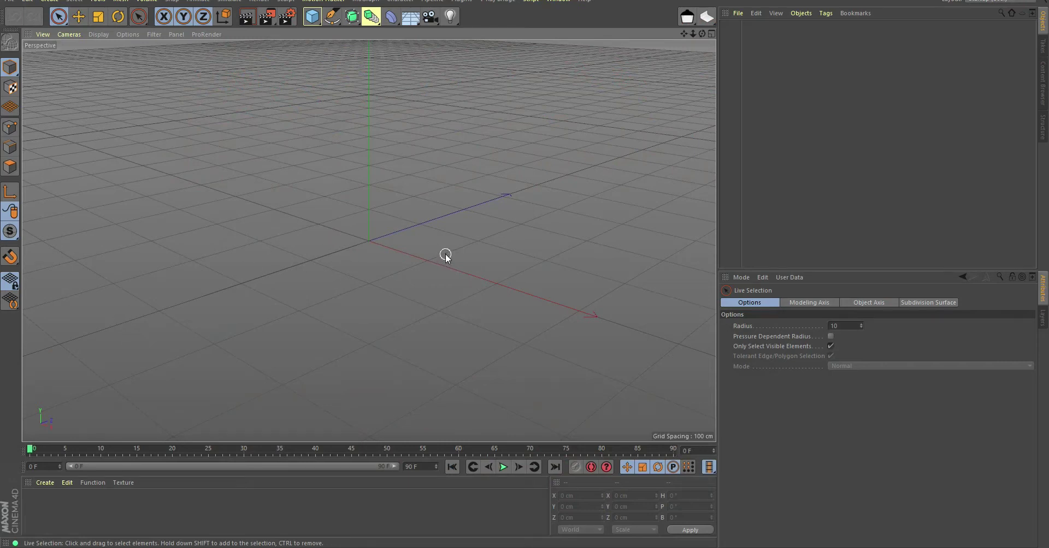
- Add a plane, stand it upright facing +Z, and widen it to about 950 cm
left_click(314, 19)
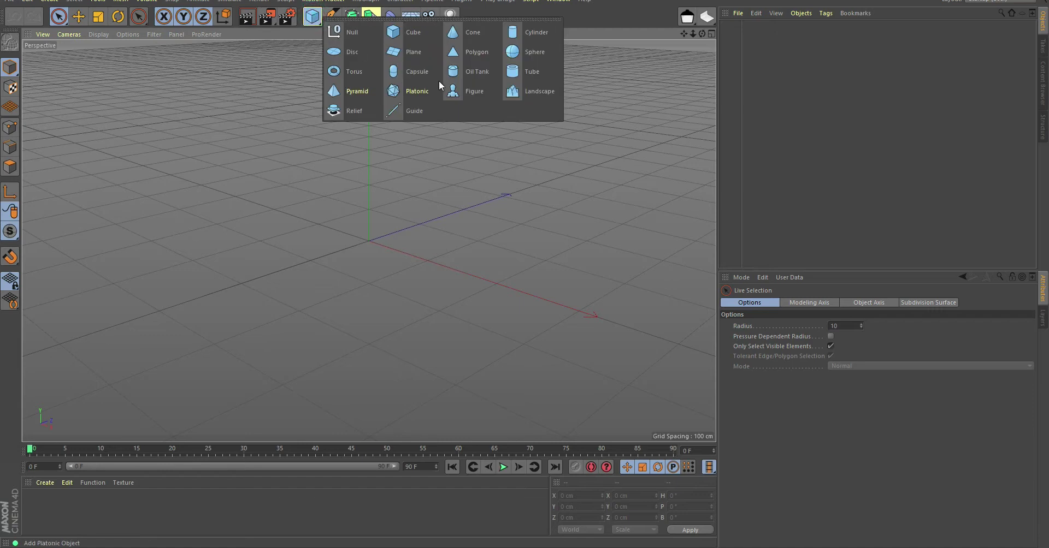
left_click(407, 53)
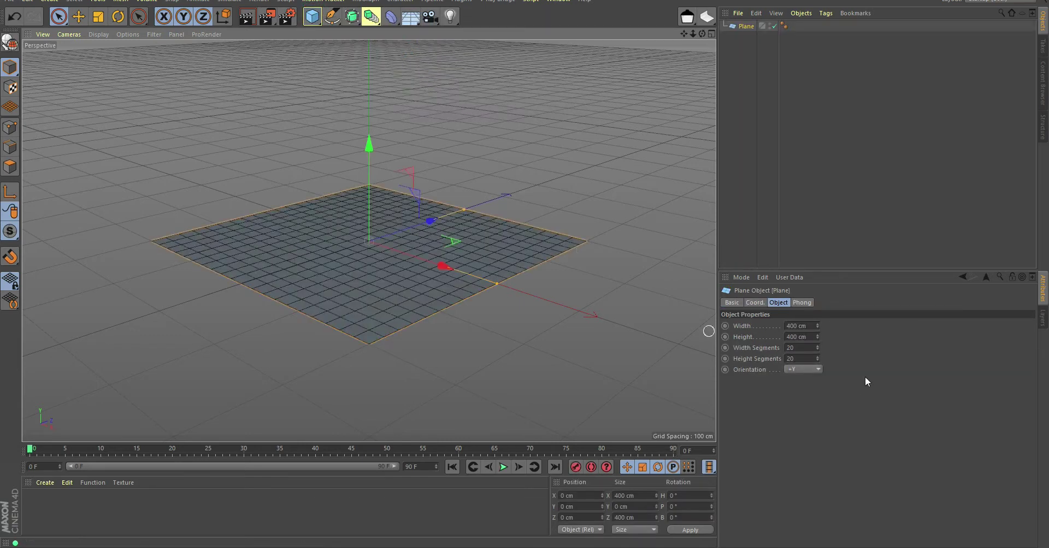
left_click(805, 369)
left_click(804, 427)
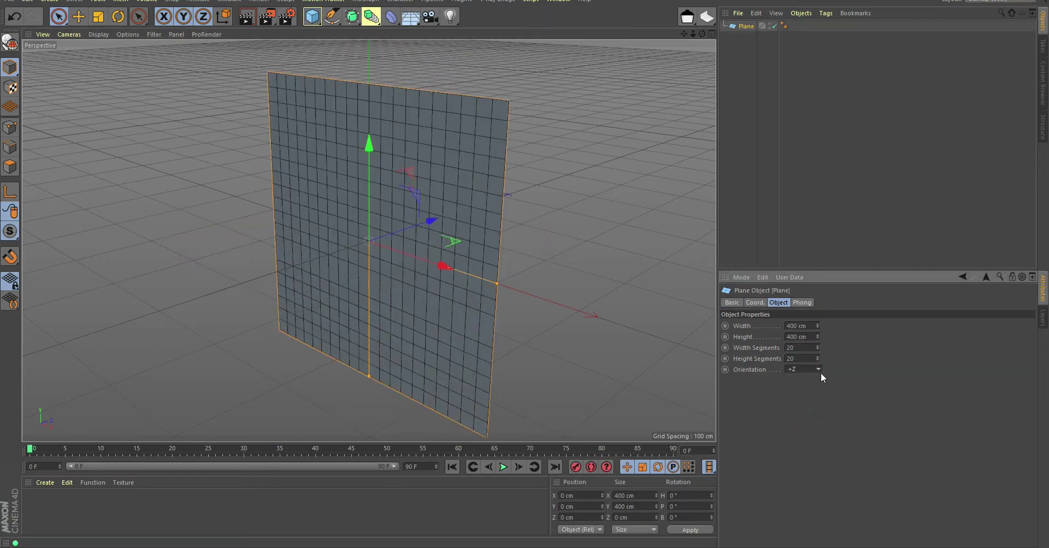
left_click_drag(496, 283, 601, 317)
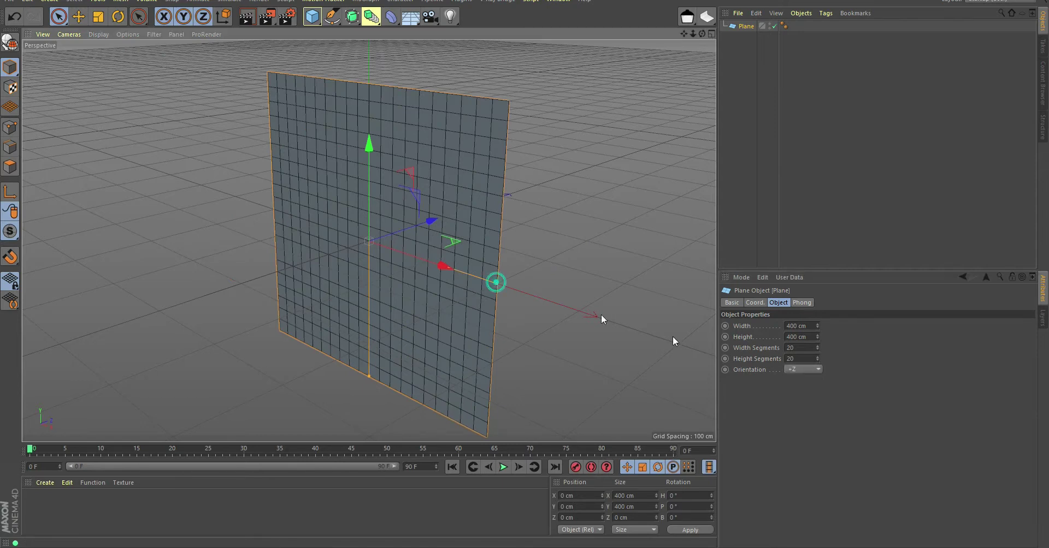
- Set both plane segment counts to 1, make it about 488 cm tall, and name it Background
double_click(810, 347)
type("1")
double_click(810, 360)
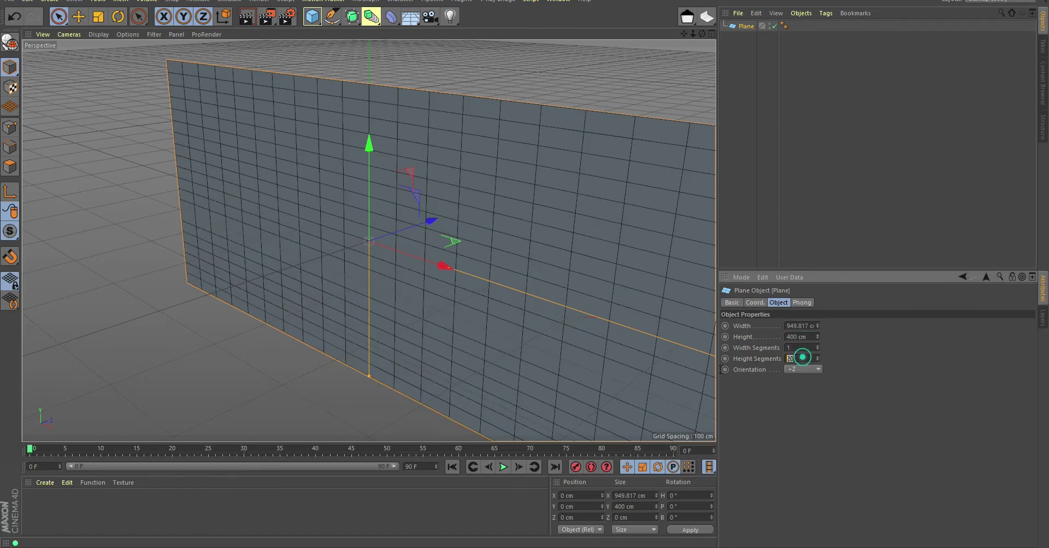
type("1")
key("Return")
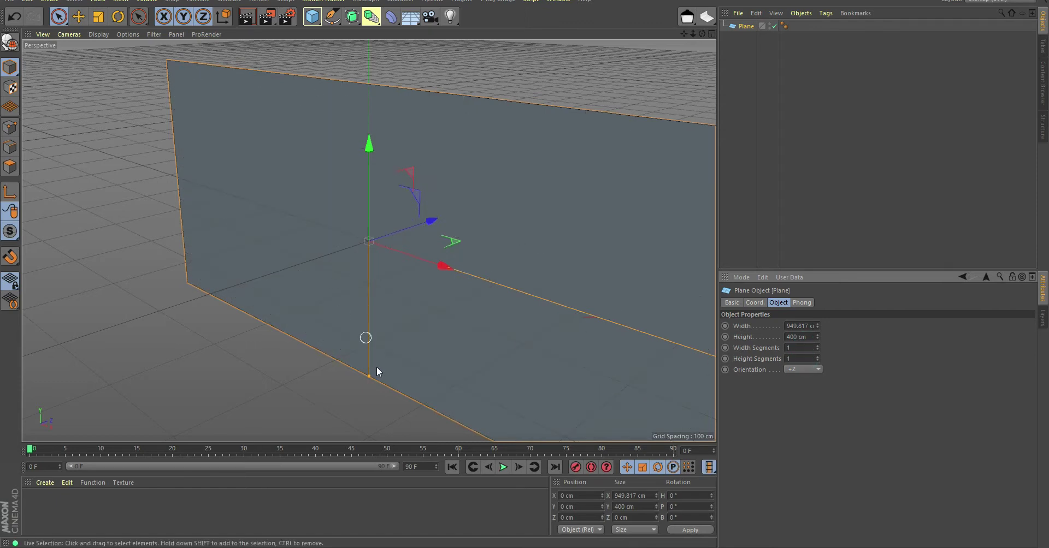
left_click_drag(368, 377, 365, 403)
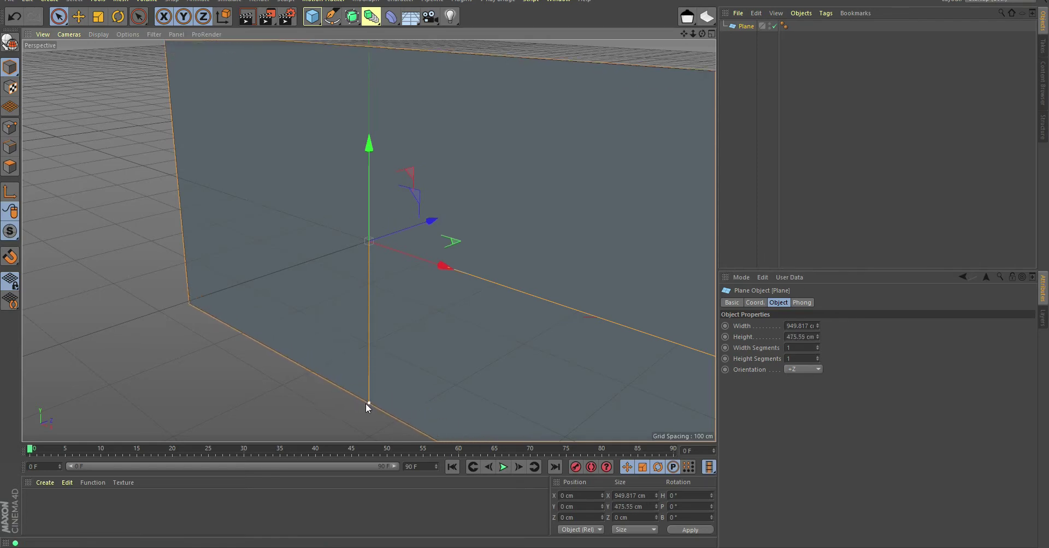
left_click_drag(343, 211, 411, 187, "alt")
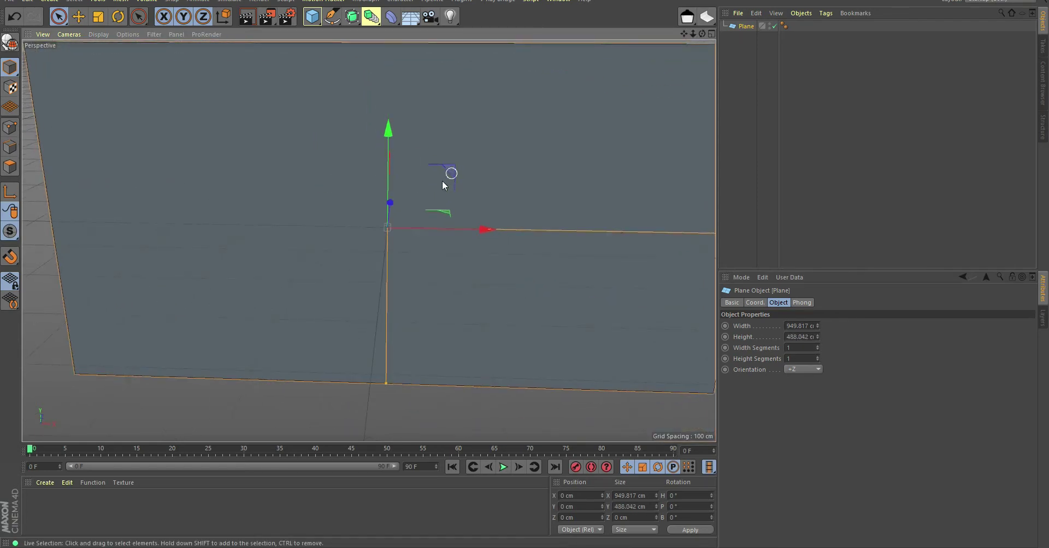
scroll(470, 164, "down", 2)
double_click(741, 27)
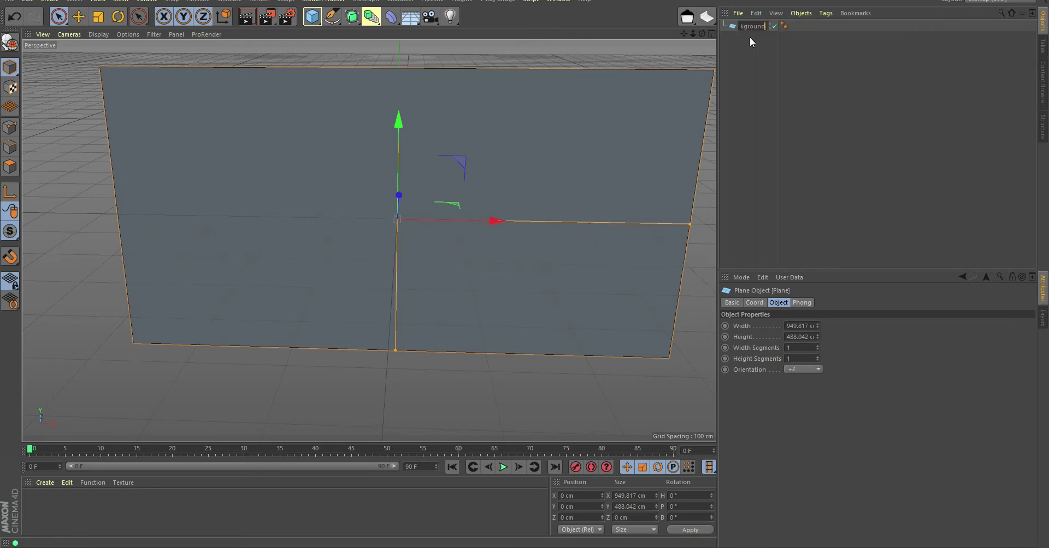
key("Return")
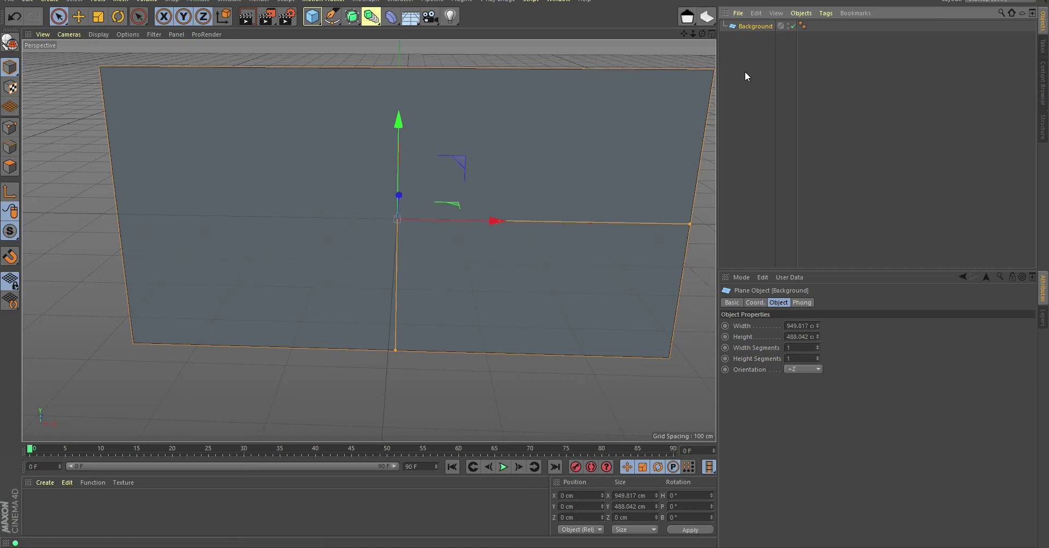
- Add a MoText object with Middle alignment reading NEWS
left_click(369, 1)
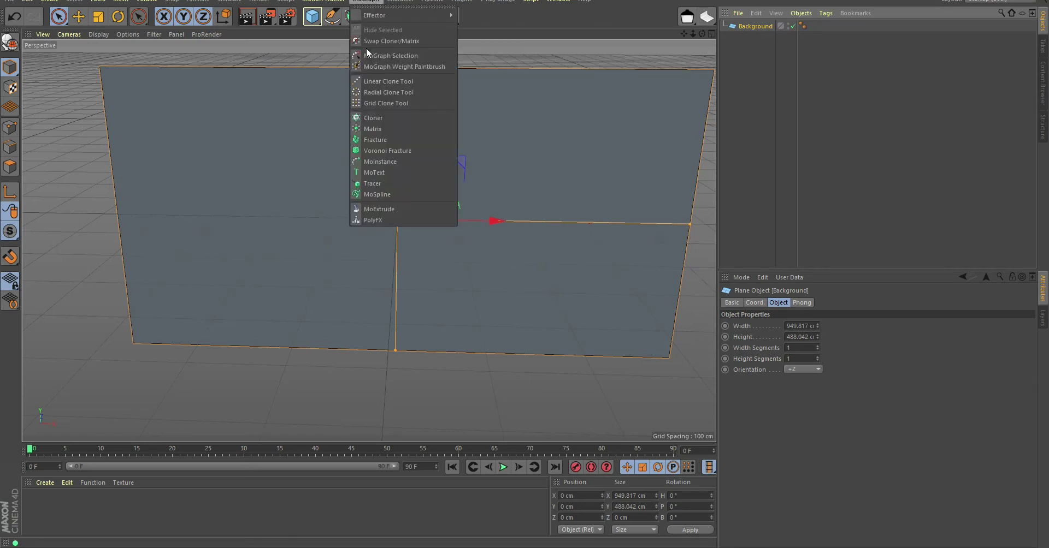
left_click(380, 178)
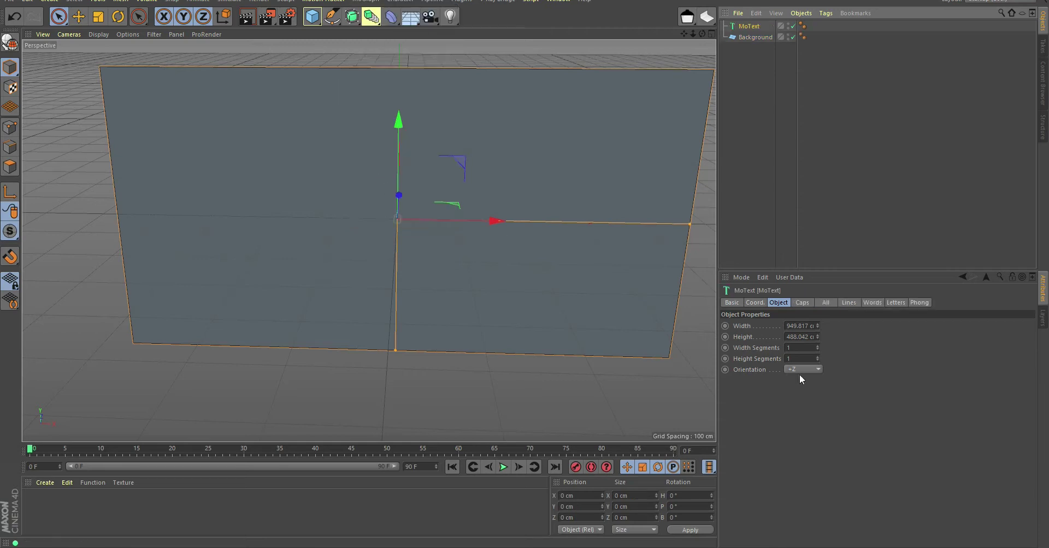
left_click(823, 411)
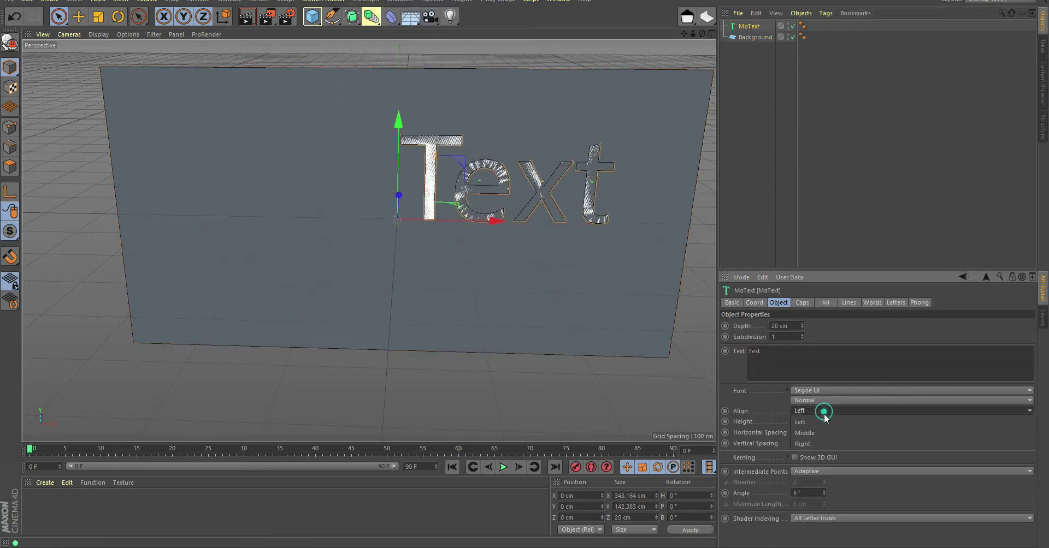
left_click(815, 434)
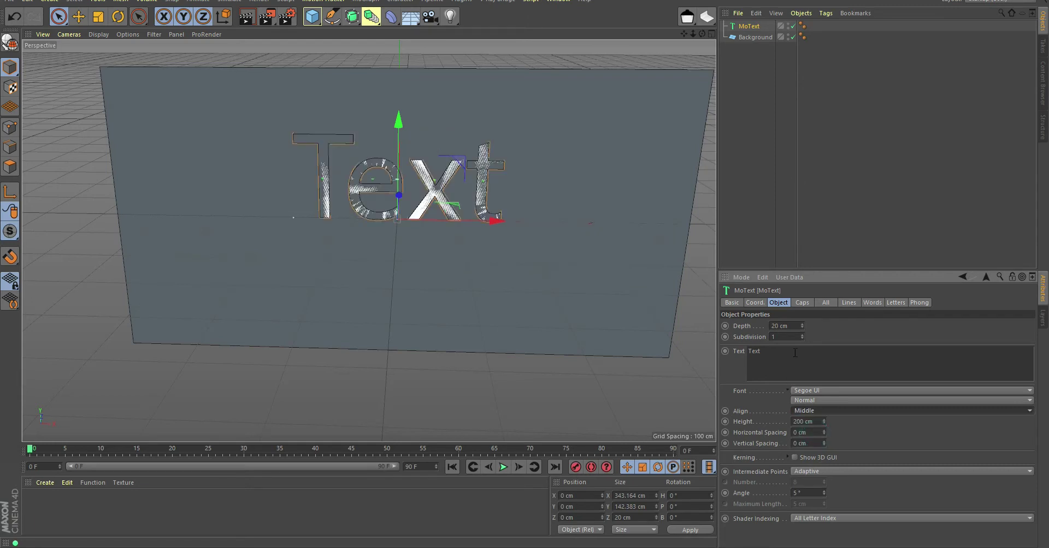
type("NEWS")
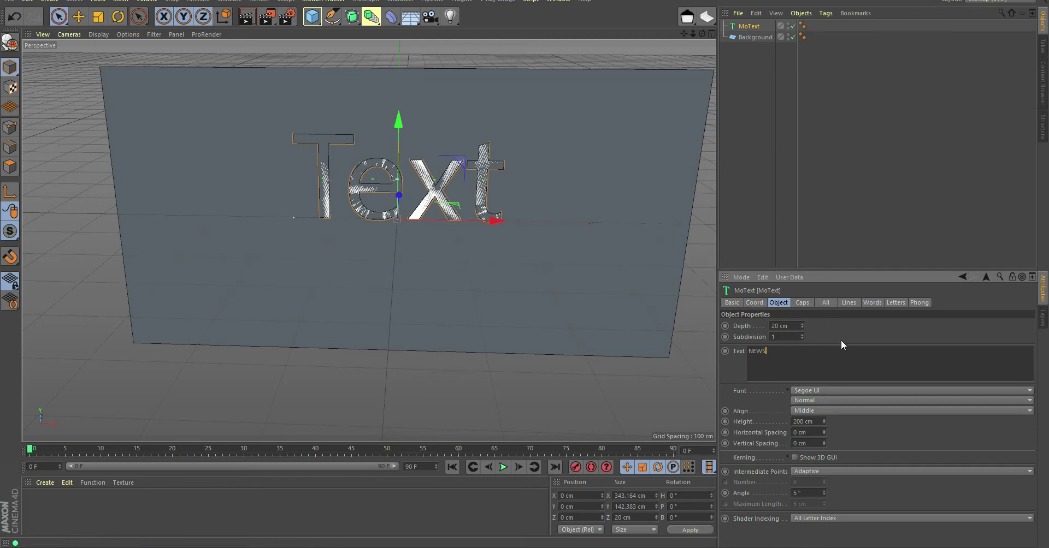
left_click(846, 328)
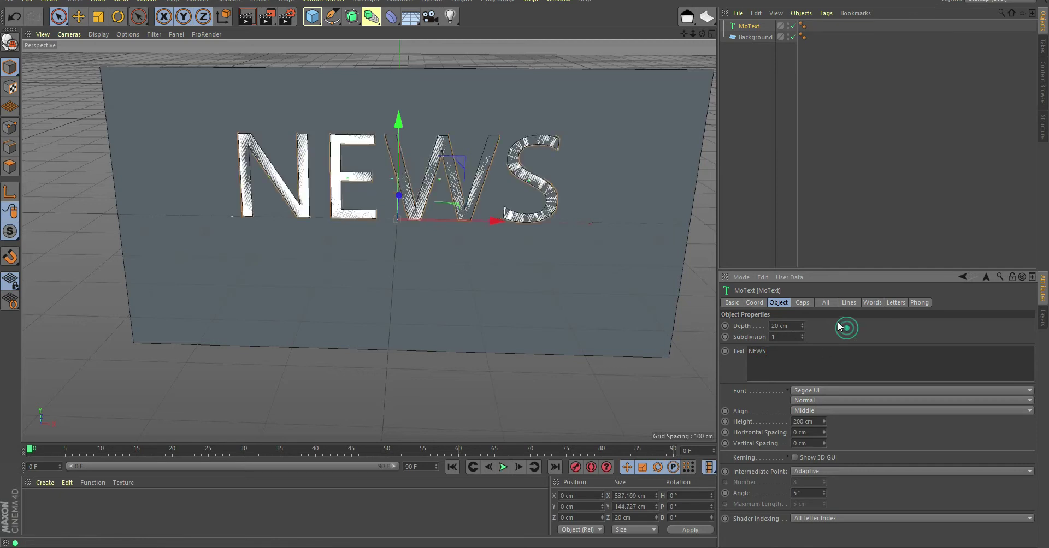
- Set the text font to Big 500 Italic and switch to the four-view layout
left_click(834, 391)
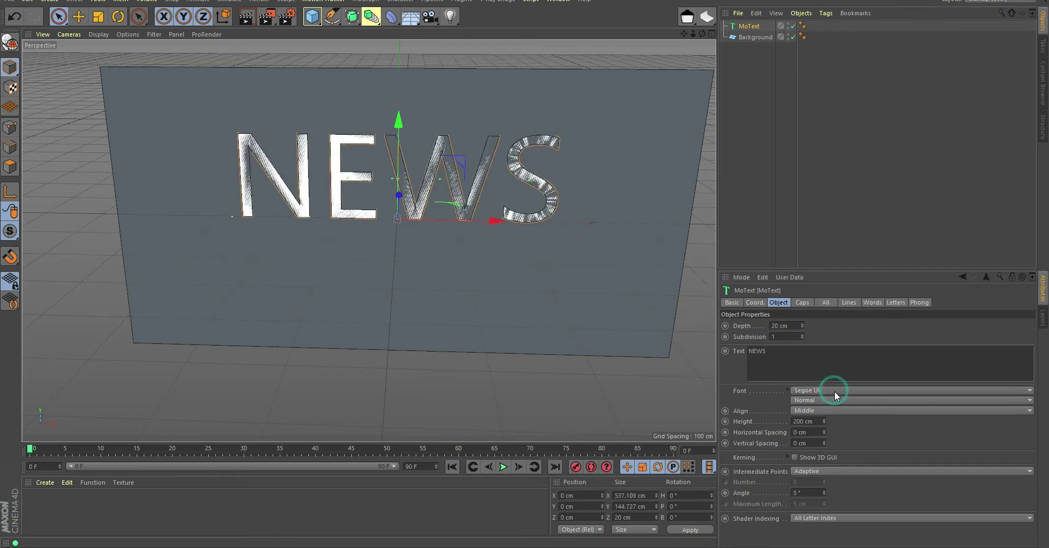
scroll(859, 345, "up", 5)
scroll(860, 345, "up", 5)
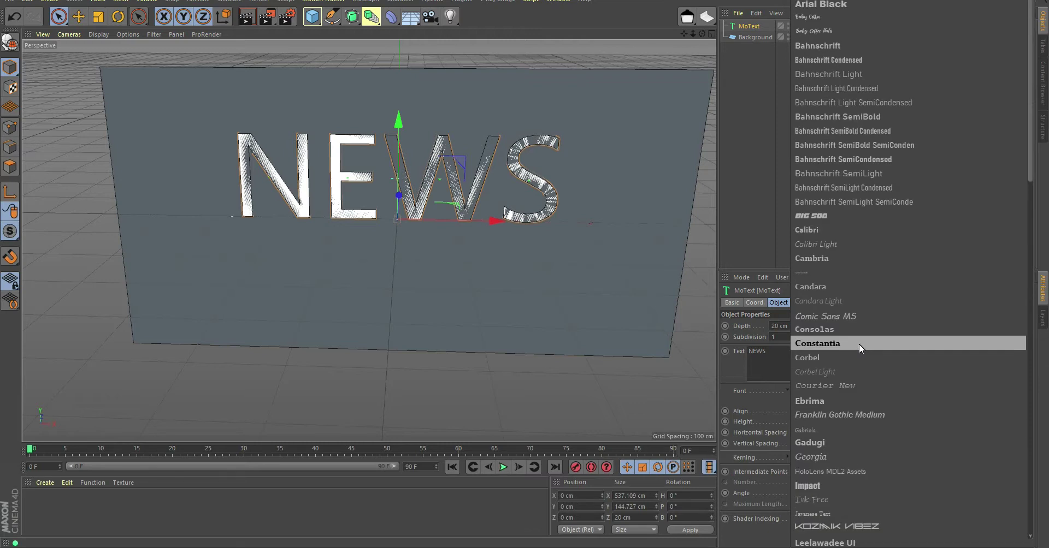
left_click(826, 217)
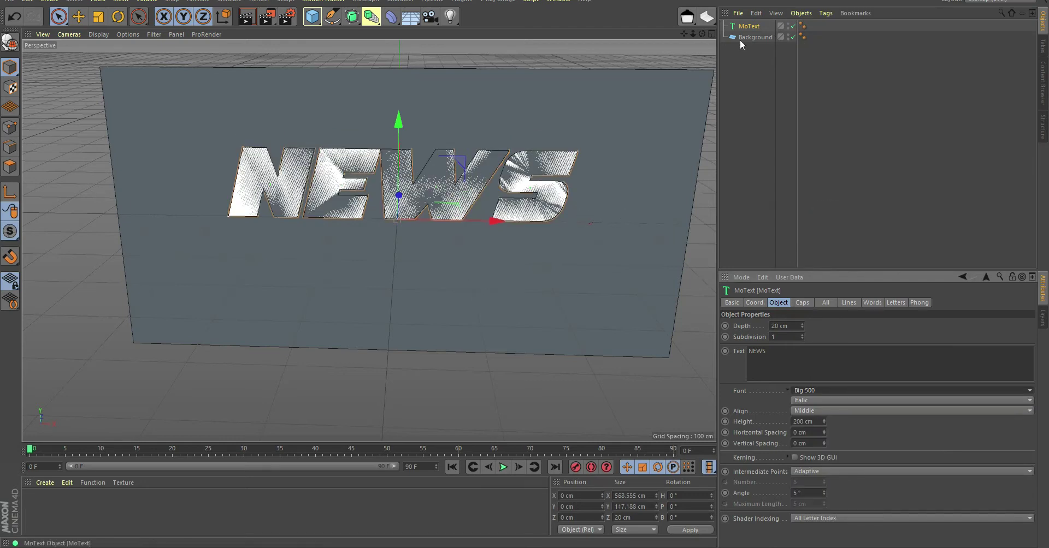
left_click(712, 33)
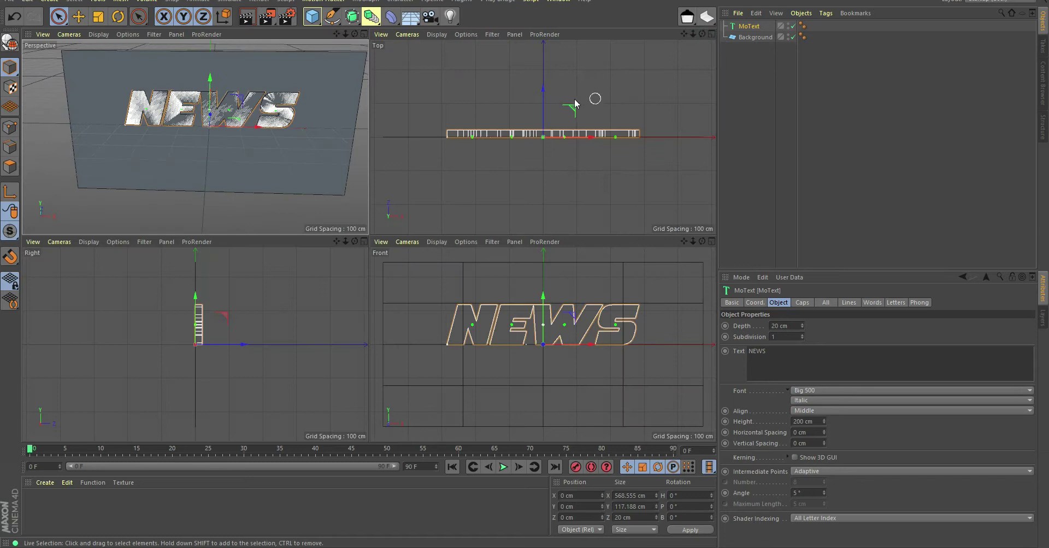
- Give the NEWS text a Fillet Cap start with 2 steps and a 2 cm radius
left_click_drag(543, 89, 549, 97)
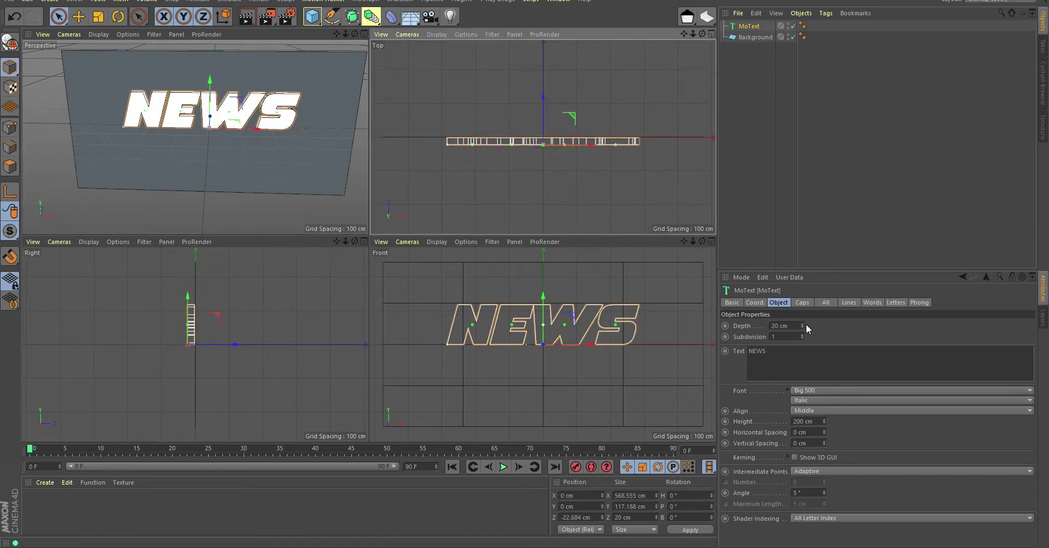
left_click(802, 303)
left_click(853, 325)
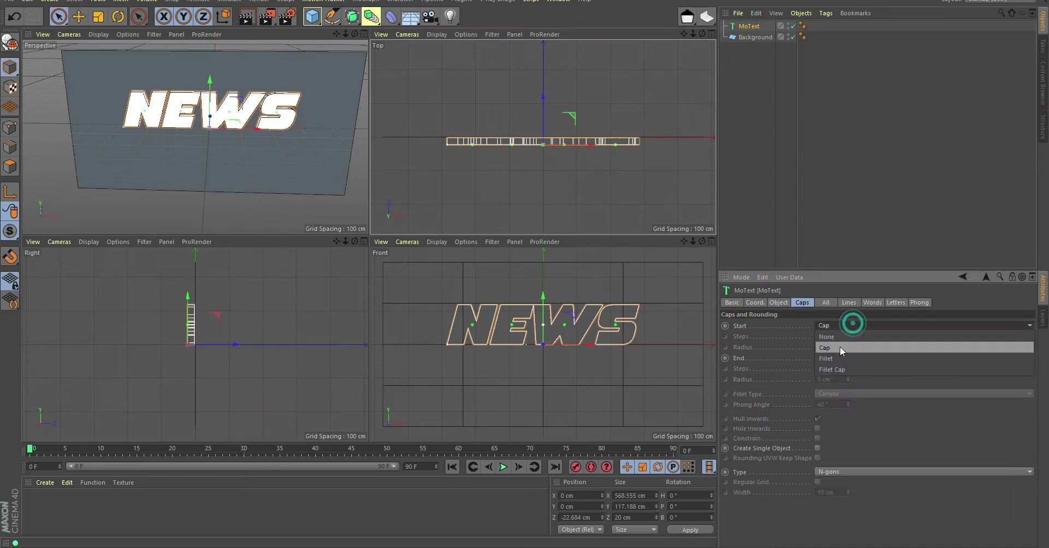
left_click(845, 365)
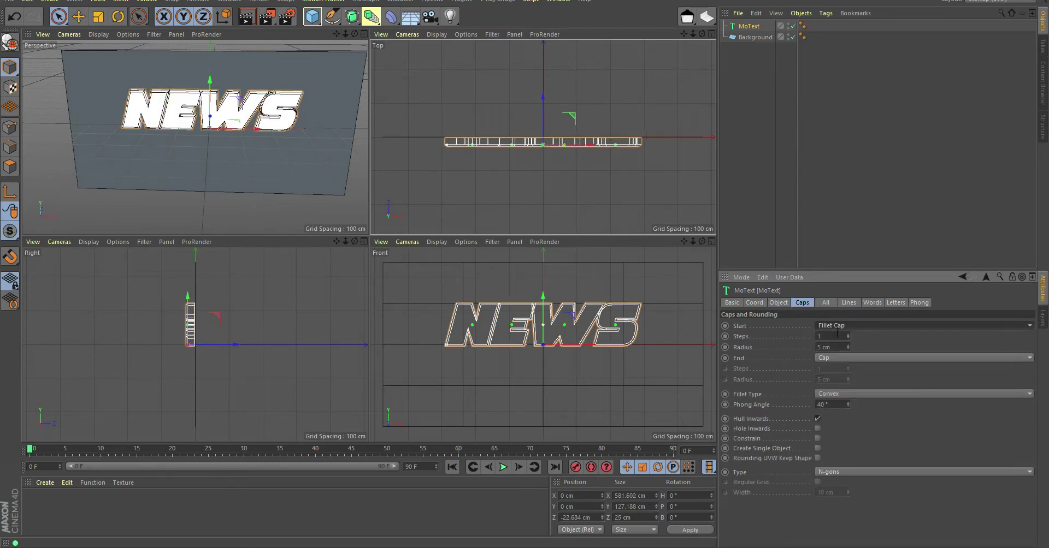
left_click(835, 335)
type("2")
key("Return")
left_click(842, 347)
type("2")
key("Return")
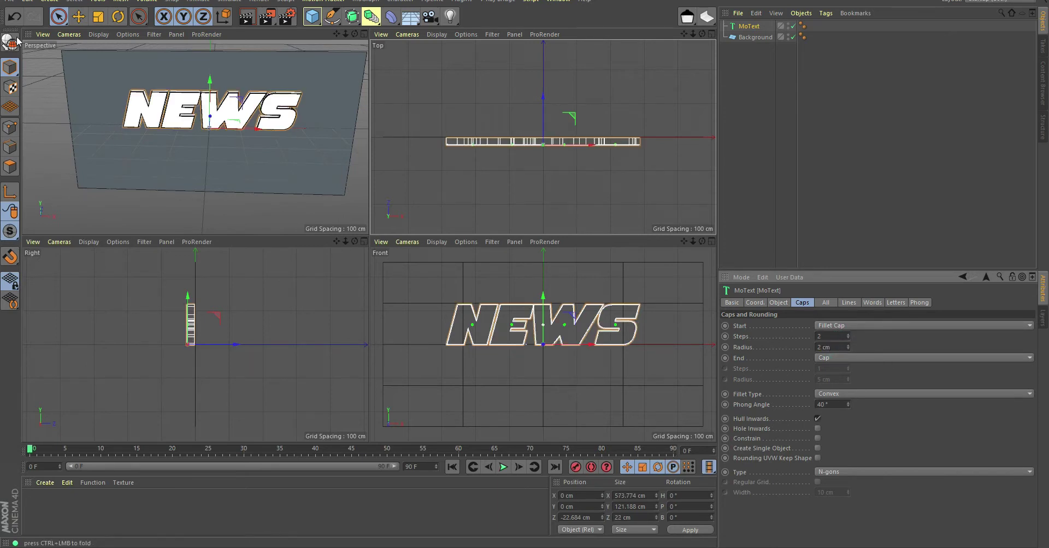
- Maximise the Perspective view and orbit to an oblique angle on the letters
middle_click(221, 123)
scroll(264, 145, "up", 2)
scroll(234, 174, "up", 2)
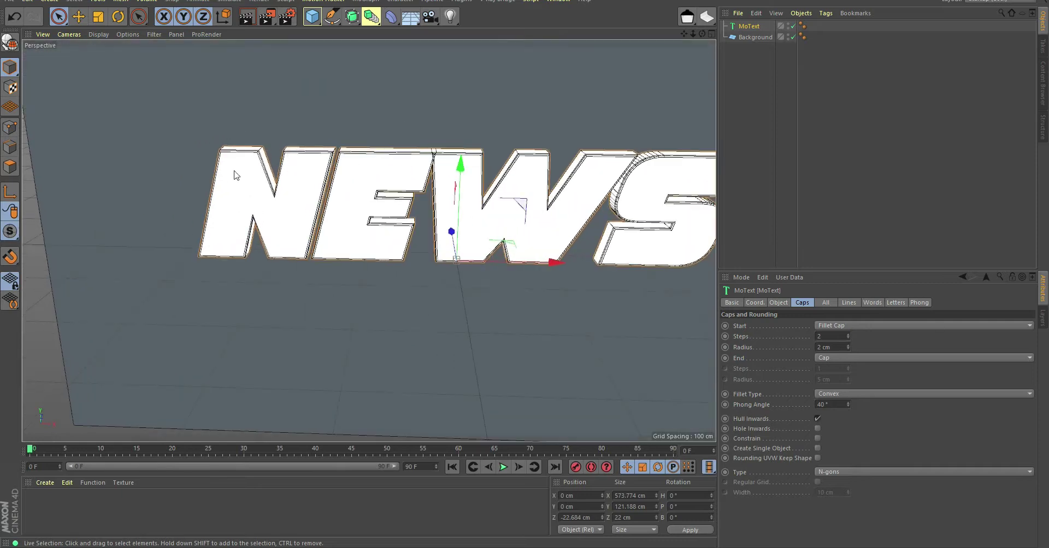
left_click_drag(286, 215, 336, 125, "alt")
scroll(336, 125, "up", 4)
scroll(295, 186, "down", 3)
left_click_drag(295, 187, 290, 136, "alt")
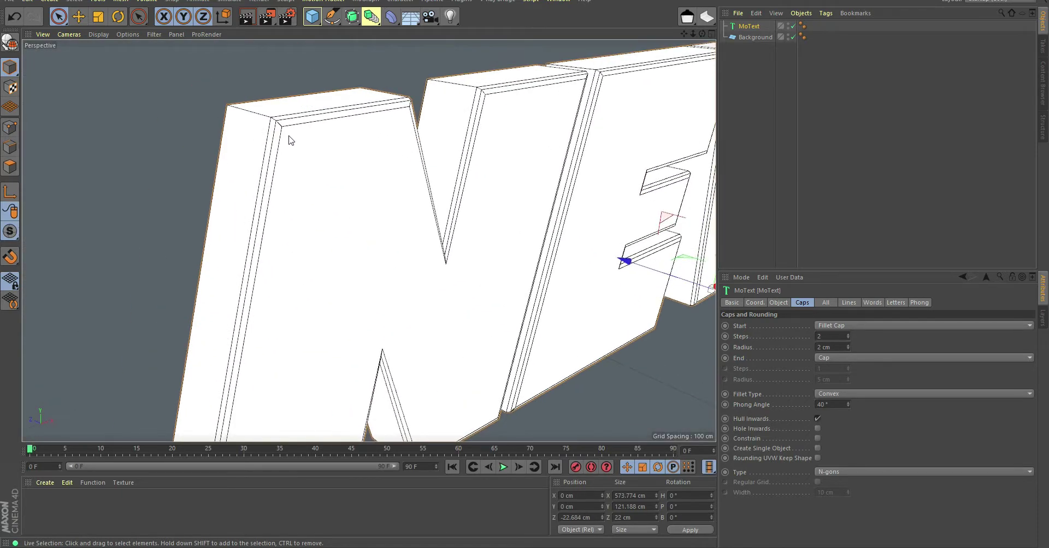
- Change the fillet to 3 steps with a 1 cm radius, viewing NEWS more frontally
left_click(848, 334)
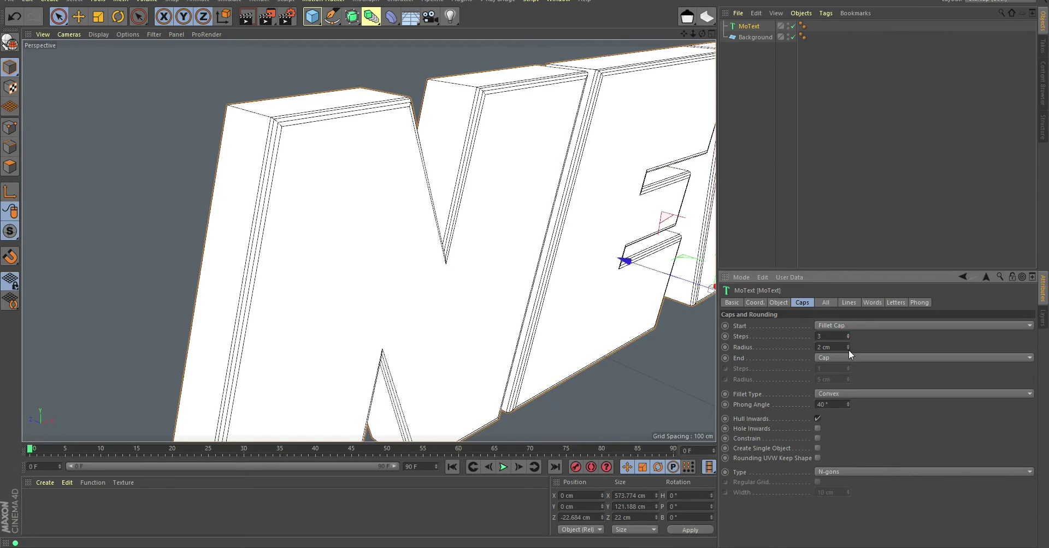
left_click(847, 349)
left_click_drag(333, 249, 311, 232, "alt")
mouse_move(405, 268)
left_mouse_down("alt")
mouse_move(346, 242)
mouse_move(374, 265)
mouse_move(360, 239)
mouse_move(407, 234)
mouse_move(311, 222)
left_mouse_up("alt")
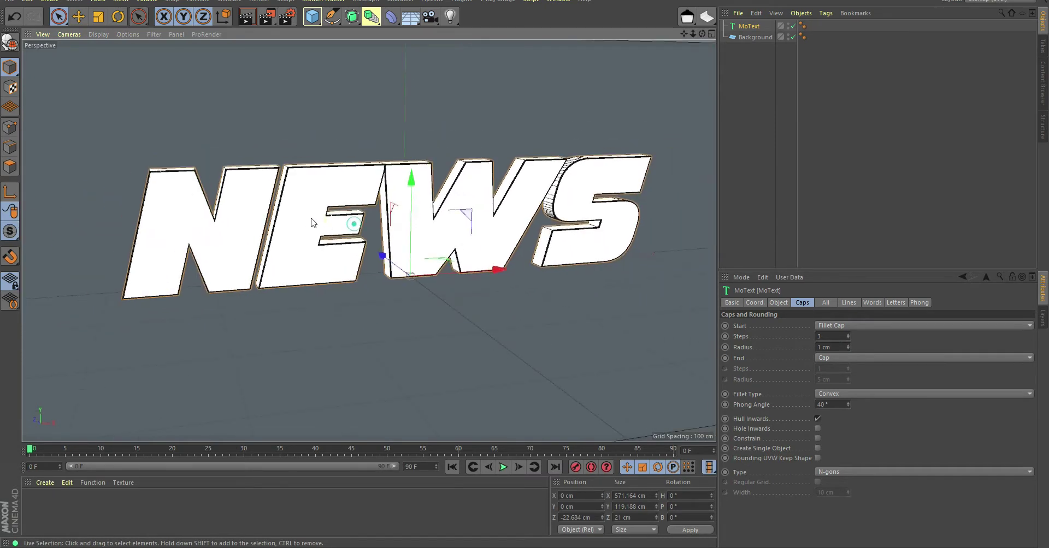
mouse_move(447, 254)
left_mouse_down("alt")
mouse_move(368, 250)
mouse_move(574, 207)
left_mouse_up("alt")
- Add a camera to the scene and look through it
left_click(730, 131)
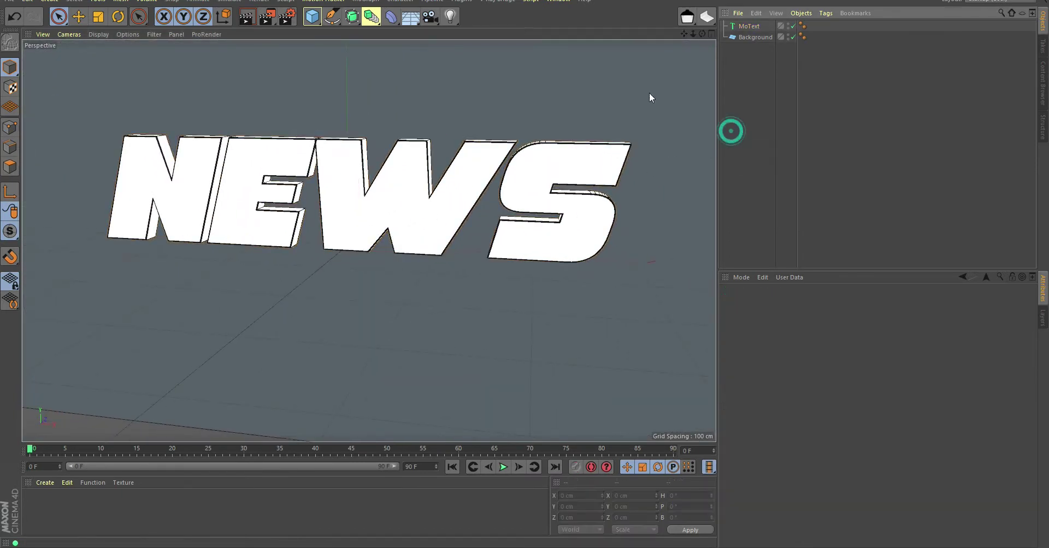
left_click_drag(429, 17, 467, 30)
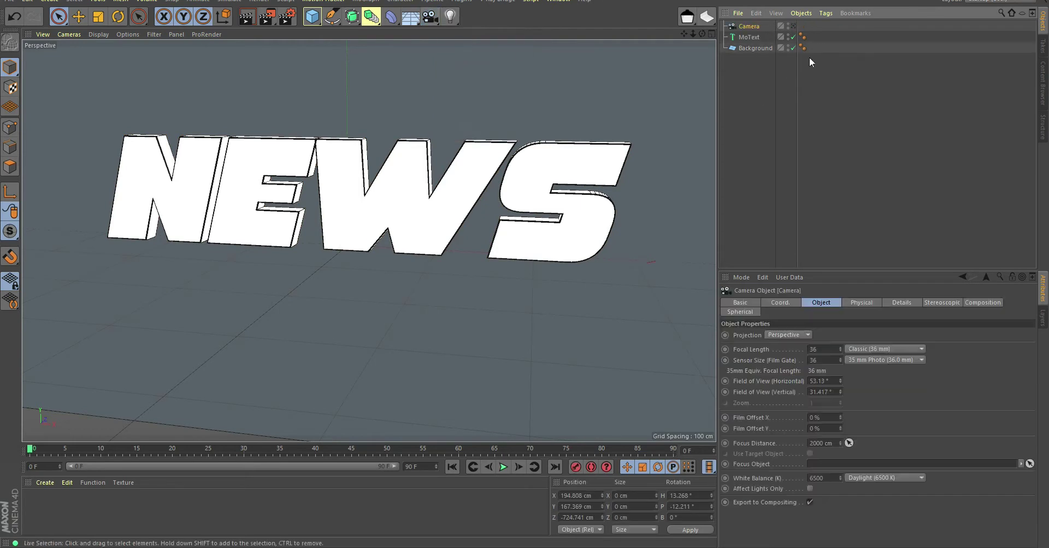
left_click(793, 25)
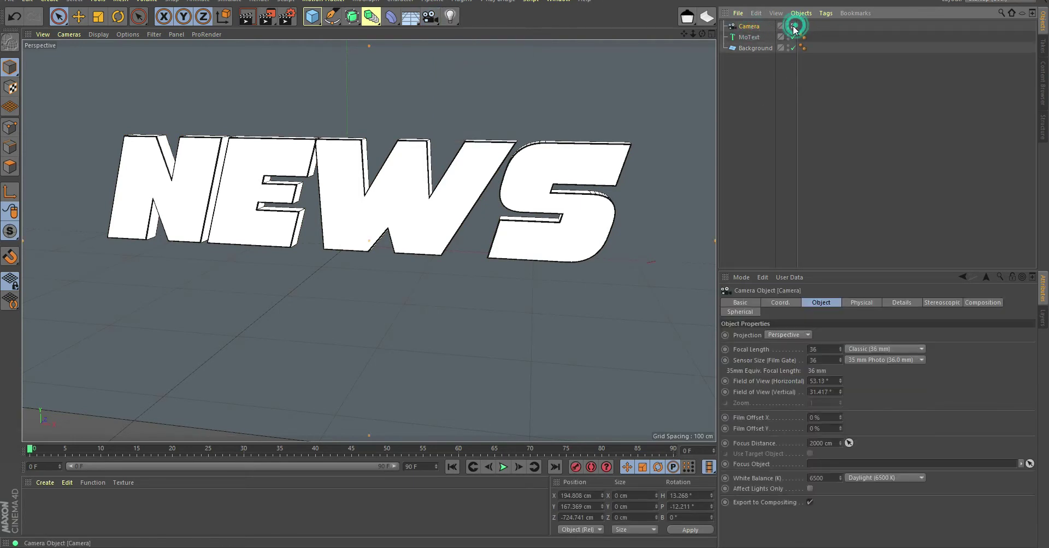
- Zero the camera's position and rotation, then pull it back to about -433 cm Z
left_click(589, 495)
type("0")
left_click(577, 507)
type("0")
left_click(577, 517)
type("0")
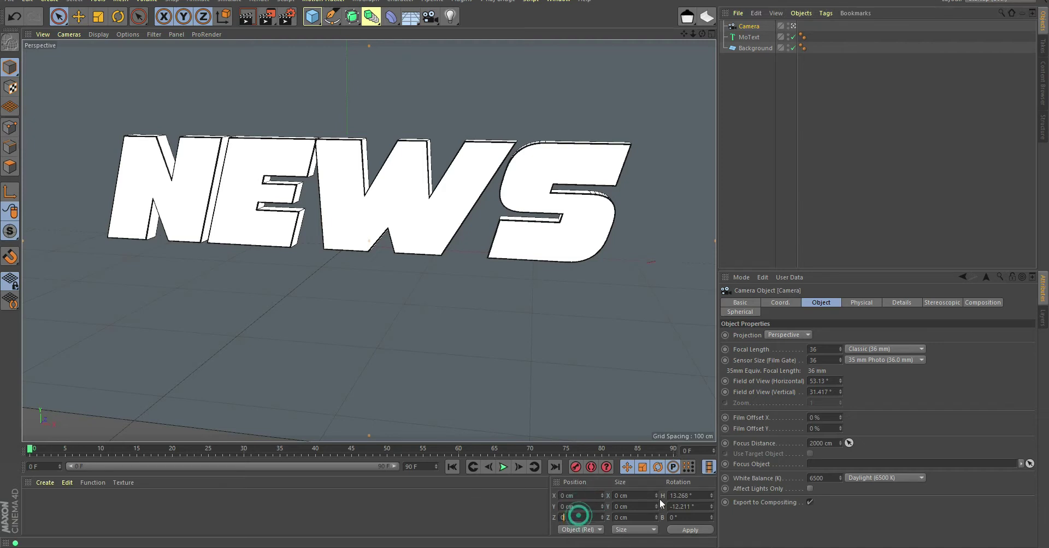
left_click(679, 495)
type("0")
left_click(683, 506)
type("0")
left_click(690, 530)
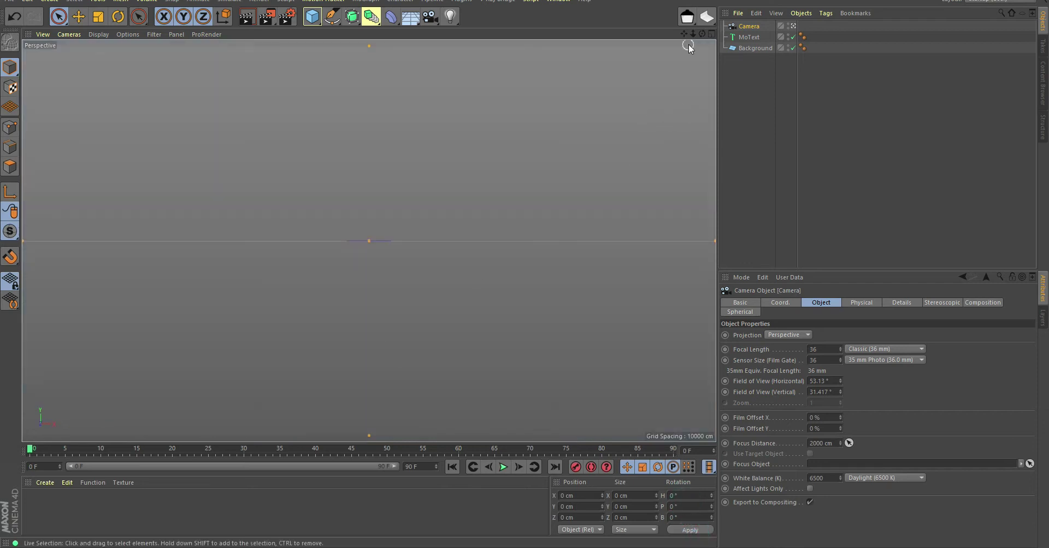
left_click_drag(692, 34, 693, 235)
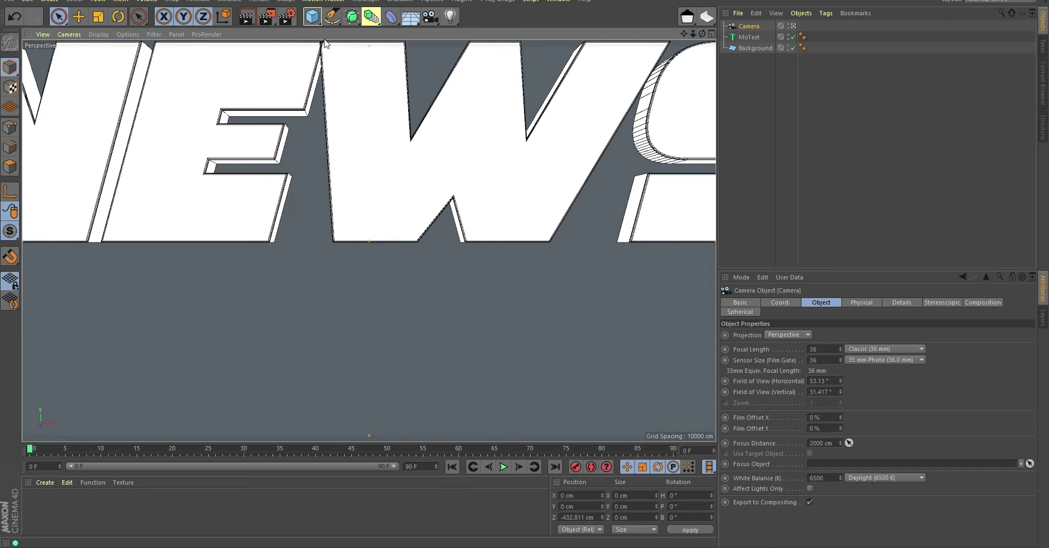
- Set the render output size to the Film (2K) 2048×1556 preset
left_click(284, 19)
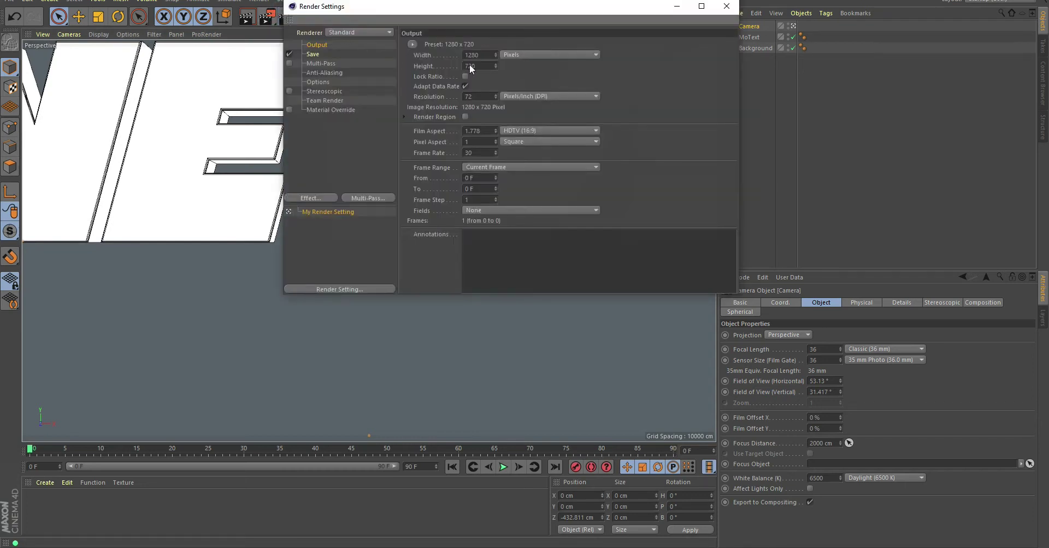
left_click(413, 43)
mouse_move(434, 77)
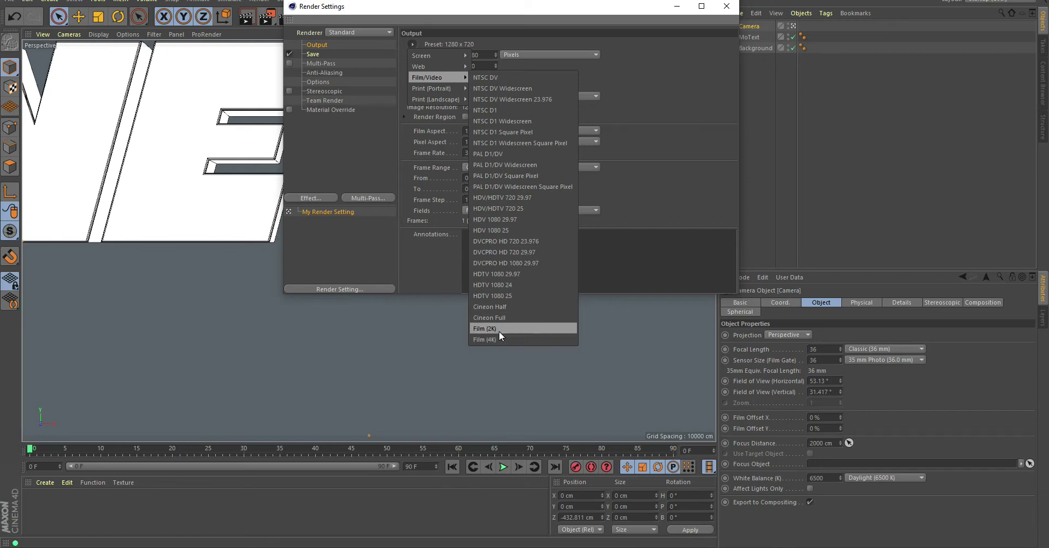
left_click(503, 330)
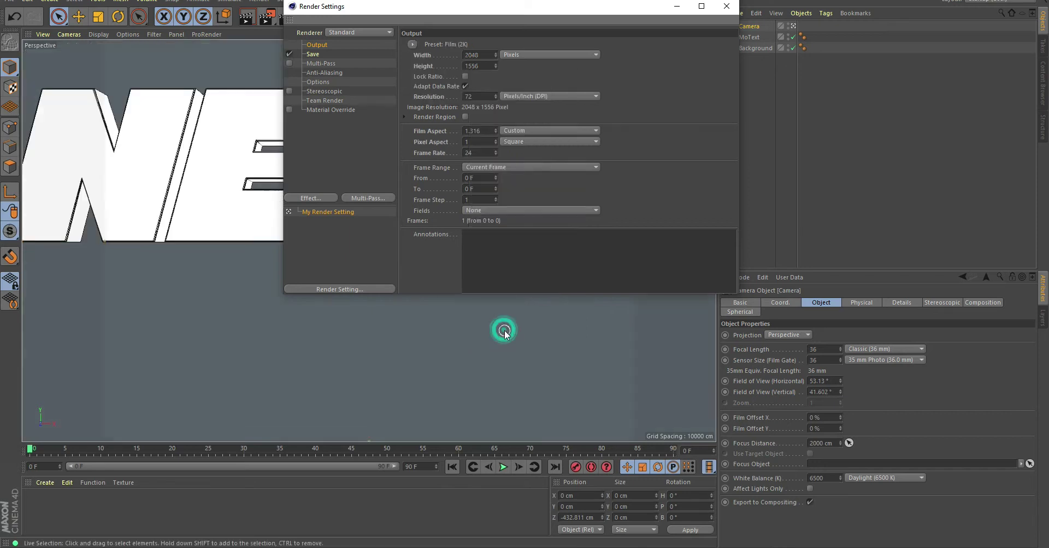
left_click(726, 6)
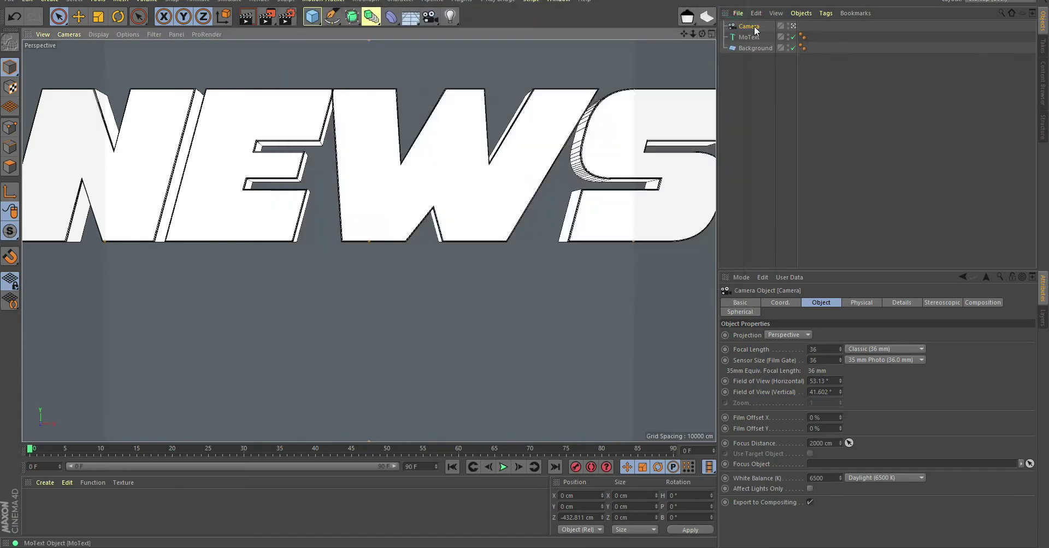
- Give the camera a 15 mm Super Wide lens and move it closer to NEWS
left_click(897, 349)
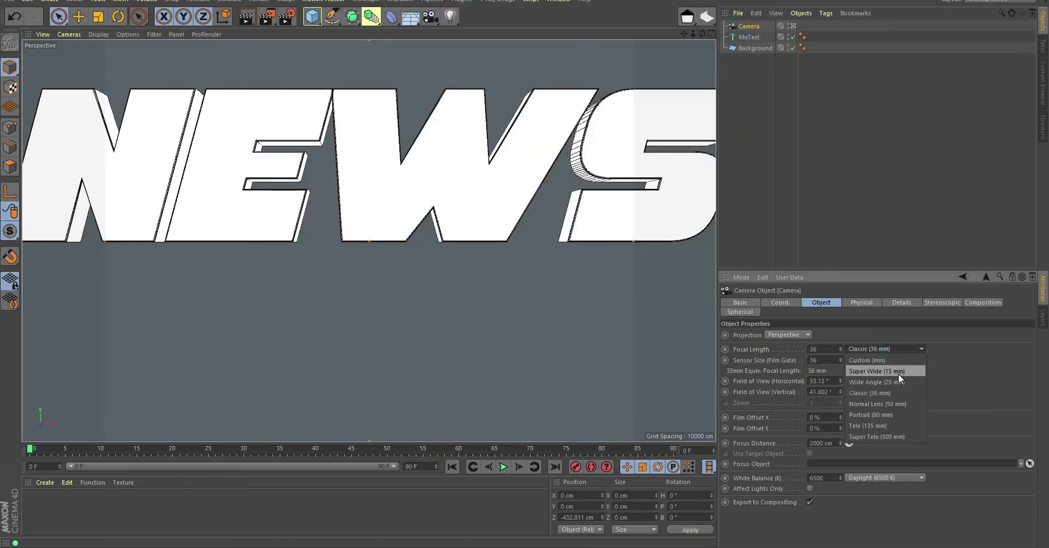
left_click(898, 372)
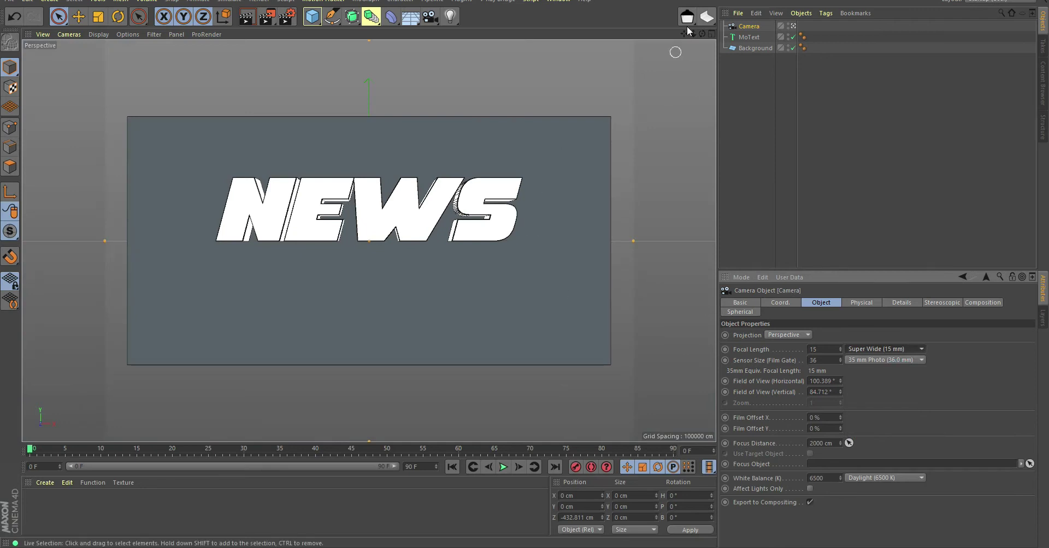
mouse_move(692, 34)
left_mouse_down()
mouse_move(715, 34)
mouse_move(678, 34)
left_mouse_up()
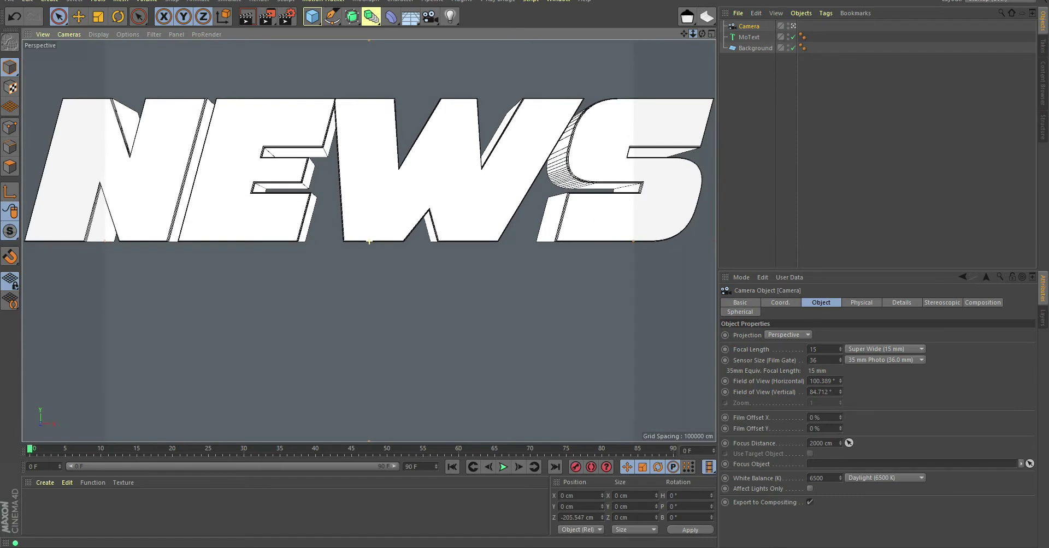
- In four views, raise the camera slightly, nudge it to about -196 cm Z, and add a 200 cm cube
left_click(712, 34)
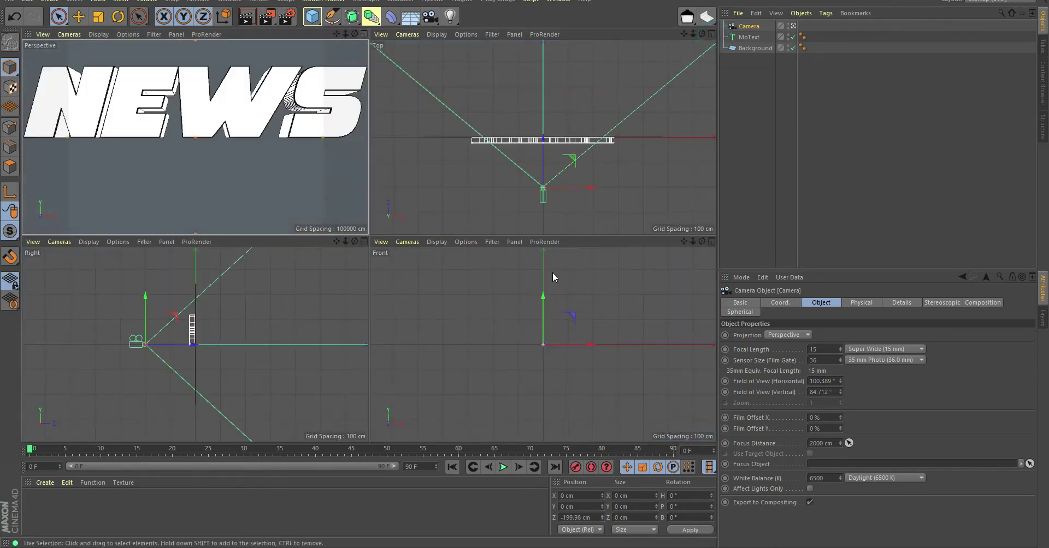
left_click_drag(542, 298, 548, 283)
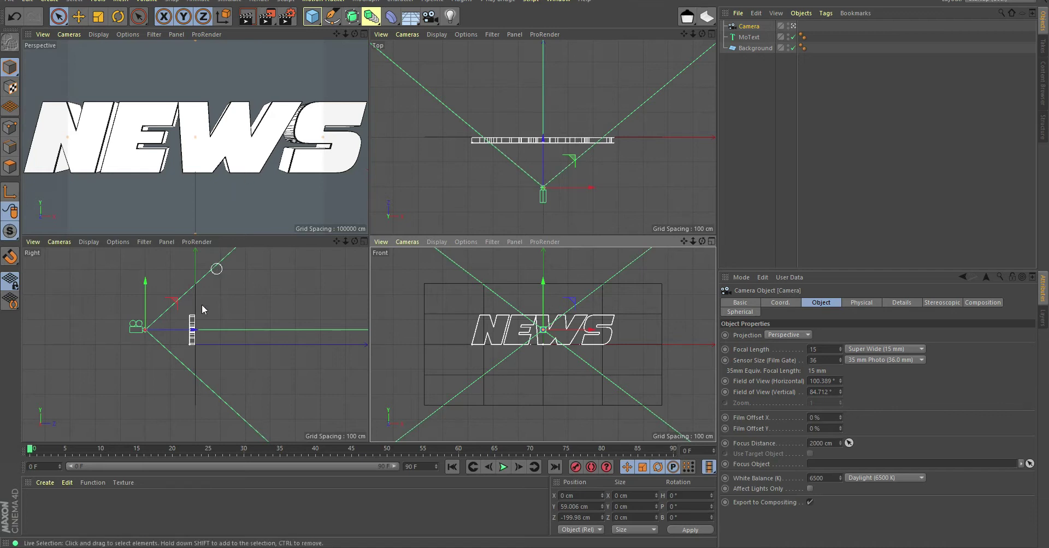
left_click_drag(188, 330, 190, 334)
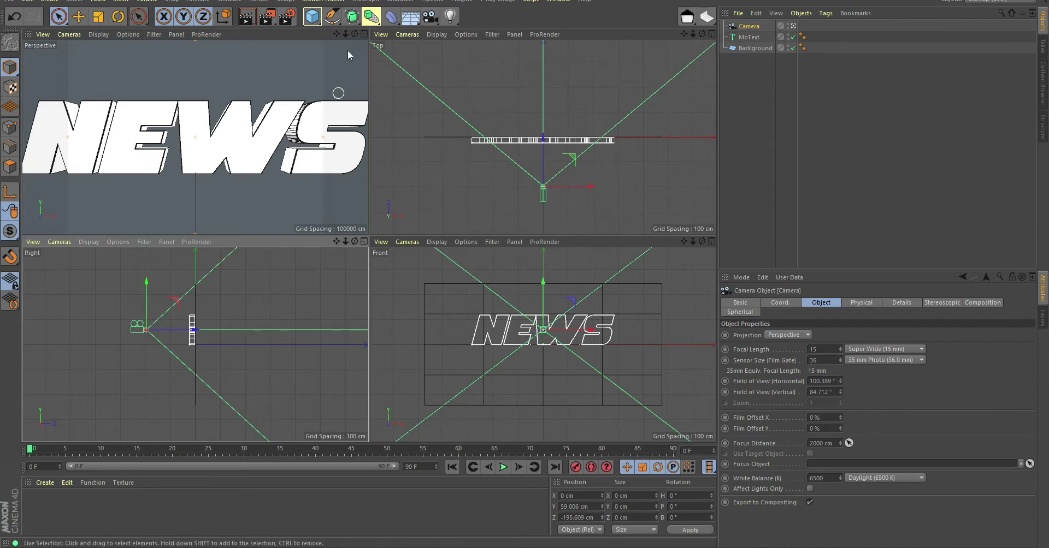
left_click(311, 16)
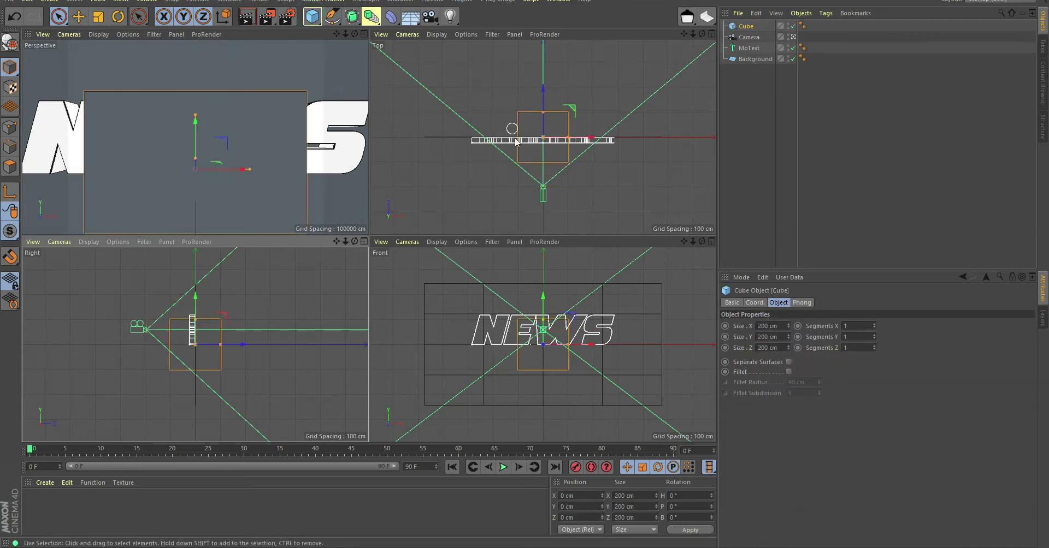
- Shape the cube into a thin, tall strip about 100 cm wide, banked 45°
left_click_drag(543, 112, 542, 155)
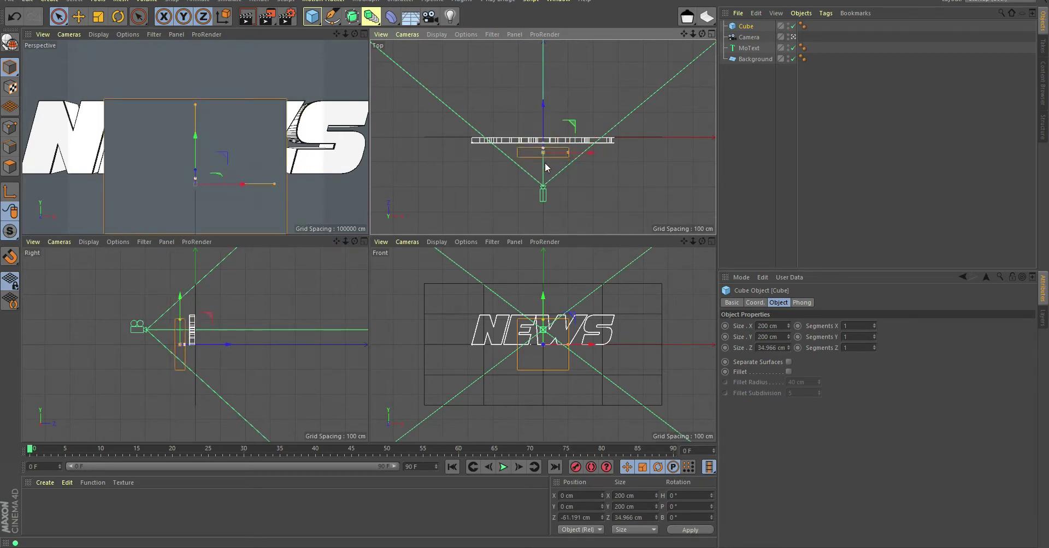
left_click_drag(569, 156, 556, 154)
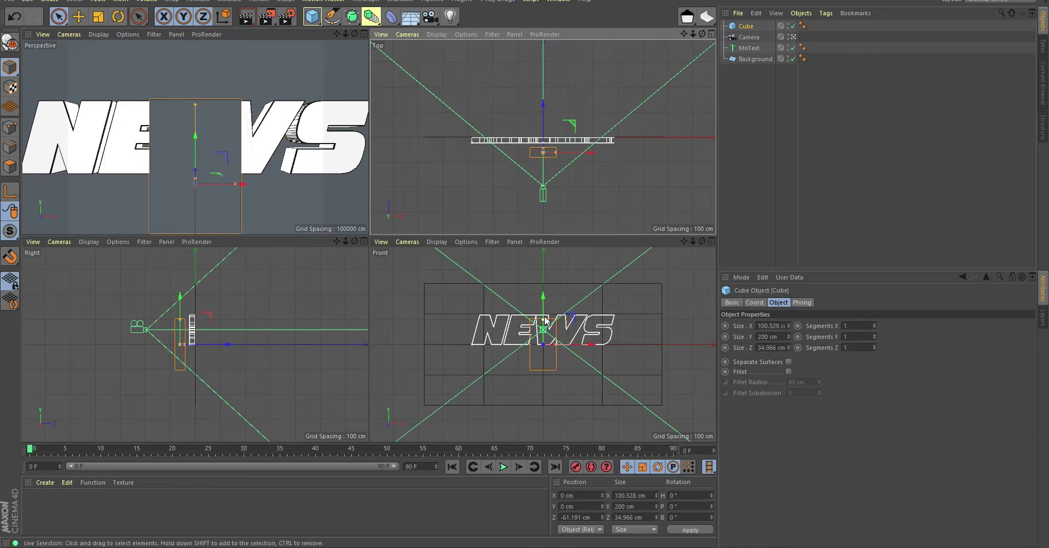
left_click_drag(543, 319, 543, 249)
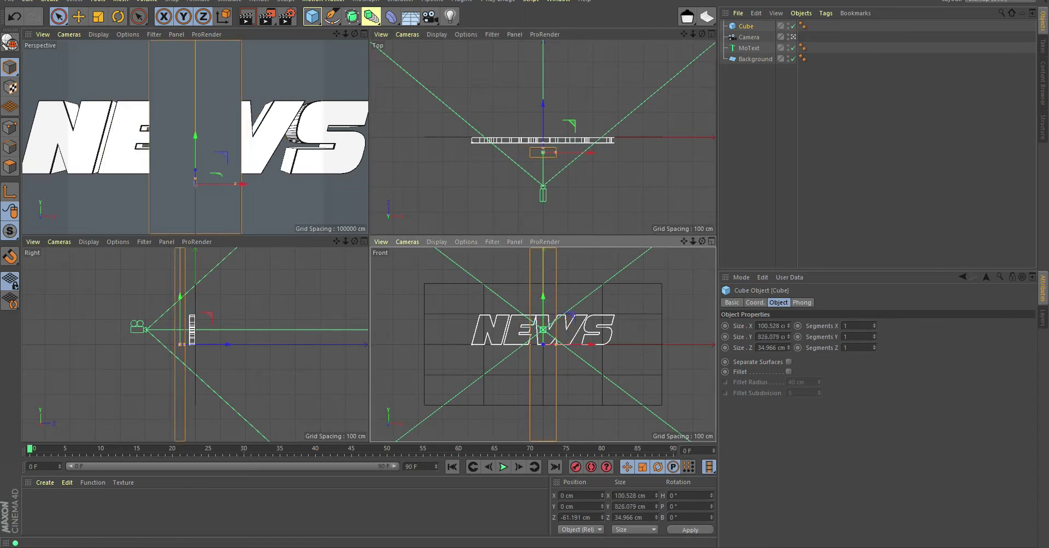
left_click(689, 517)
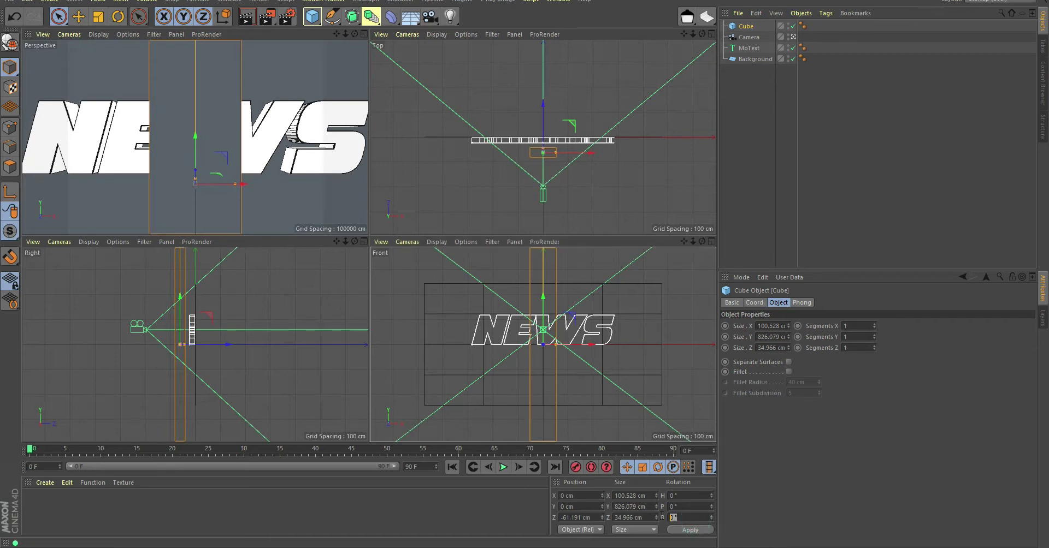
type("5")
key("Return")
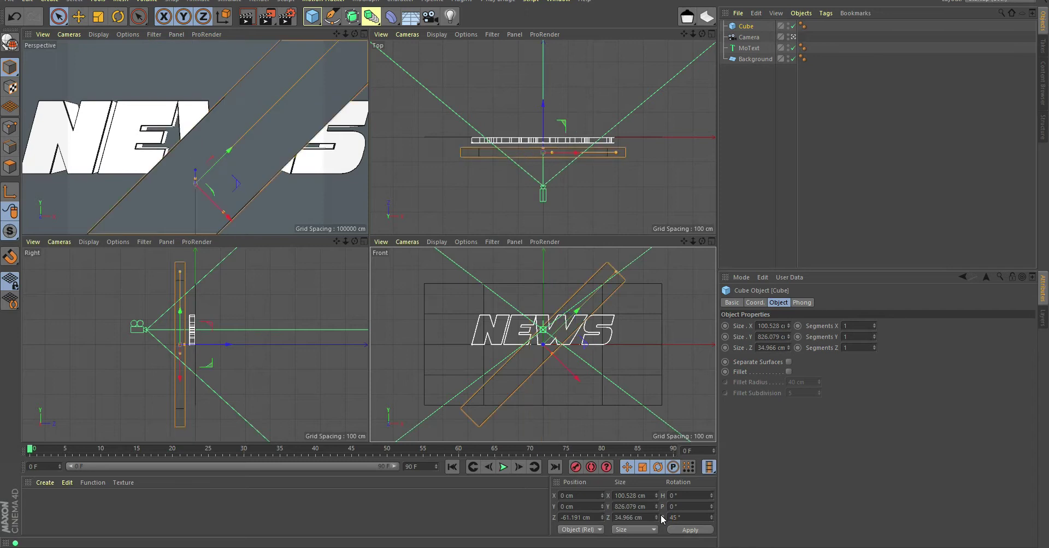
left_click_drag(616, 272, 637, 257)
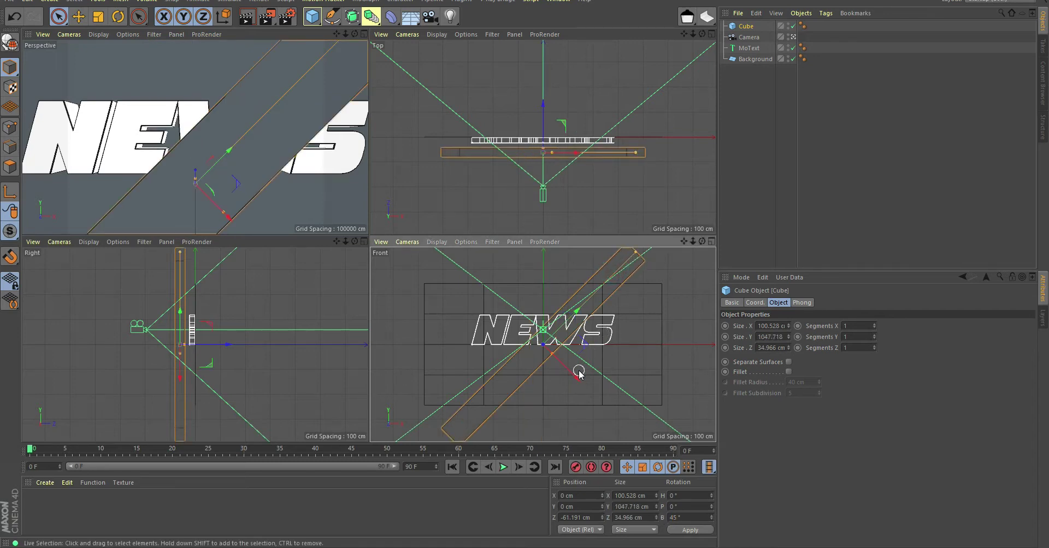
- Place the strip under the lower right of NEWS using world axes, thin it, and add offset copy Cube.1
left_click(226, 20)
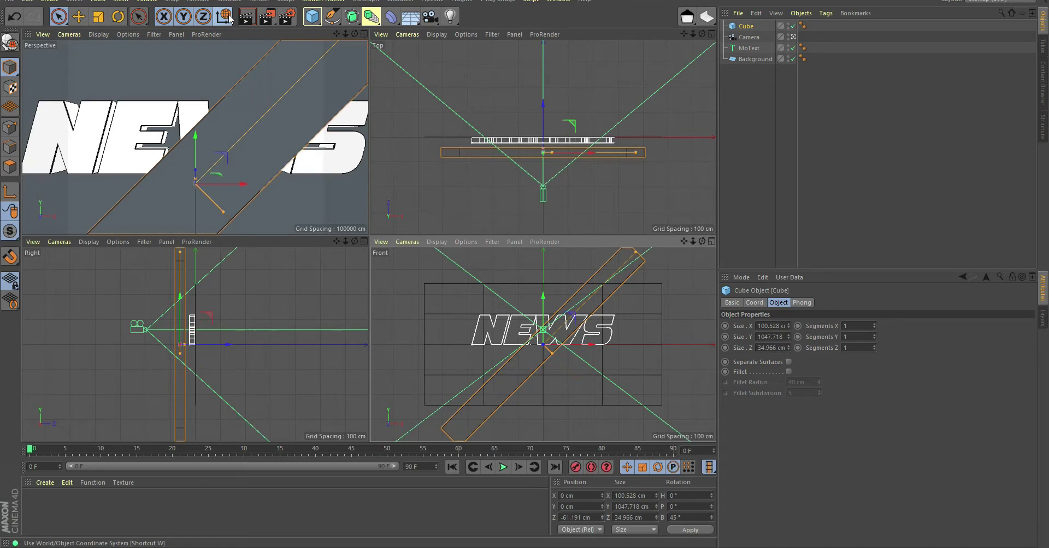
left_click_drag(597, 356, 671, 365)
left_click_drag(667, 319, 624, 326)
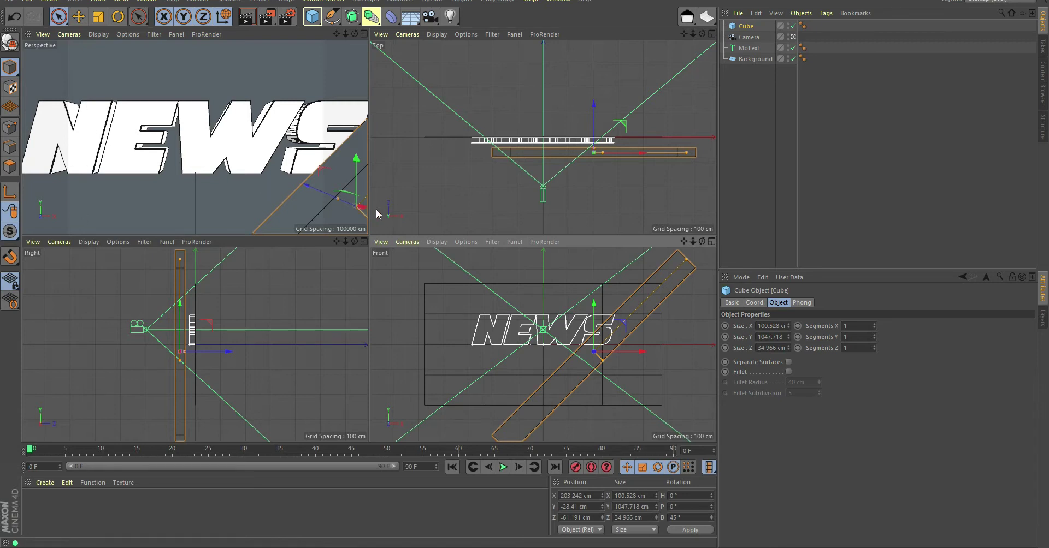
mouse_move(645, 356)
left_mouse_down()
mouse_move(600, 358)
mouse_move(637, 358)
left_mouse_up()
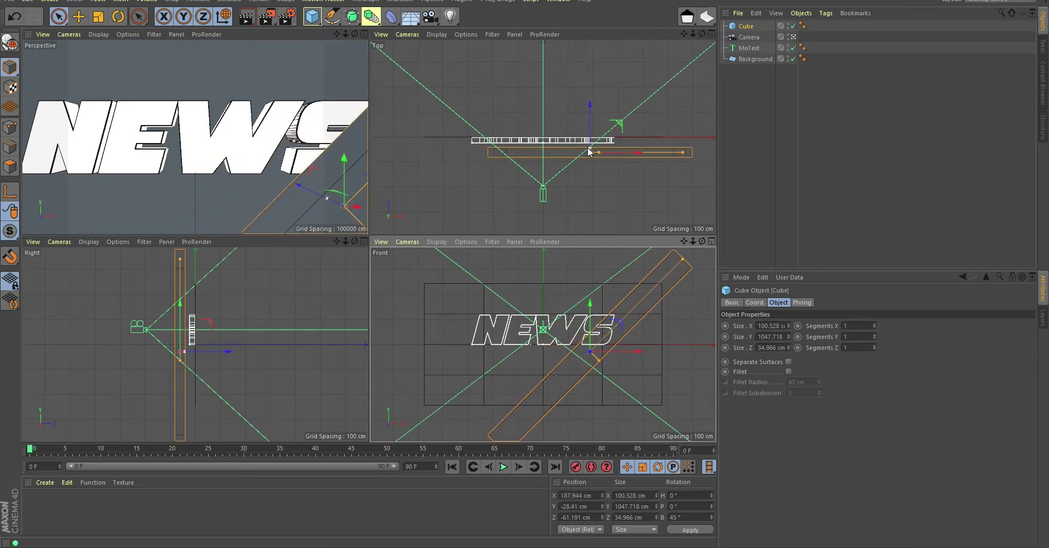
left_click_drag(590, 151, 595, 129)
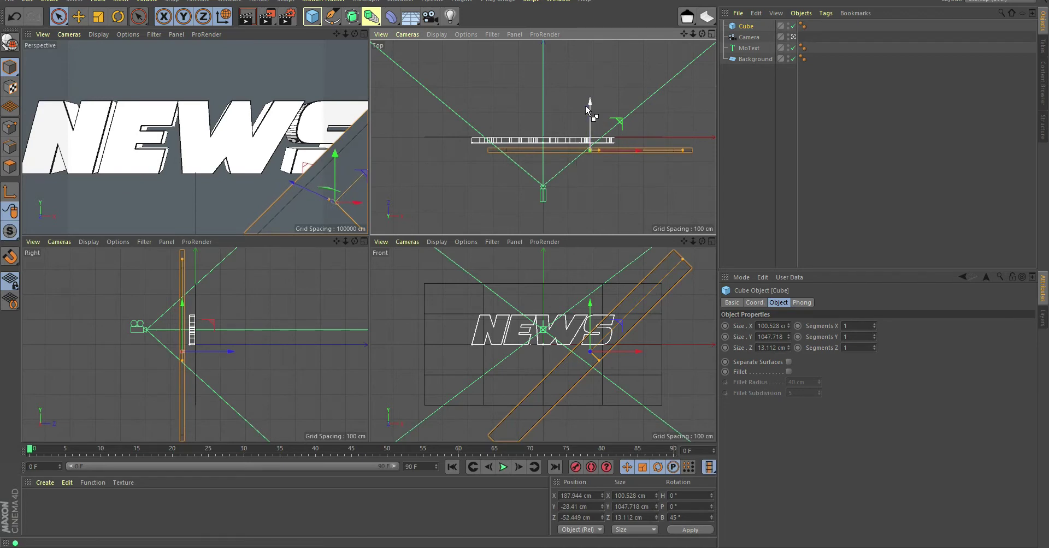
left_click_drag(588, 107, 586, 123, "ctrl")
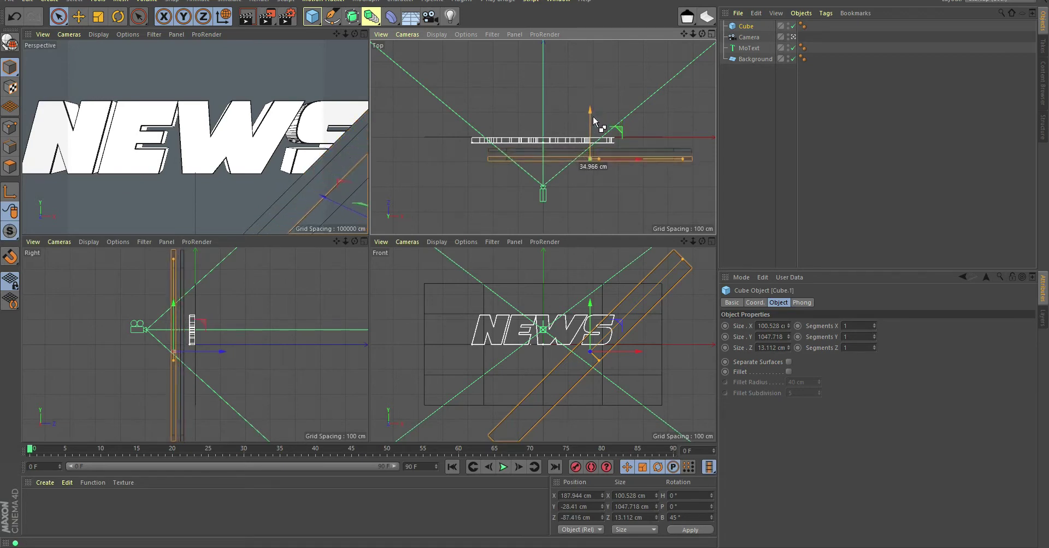
left_click_drag(363, 174, 368, 179)
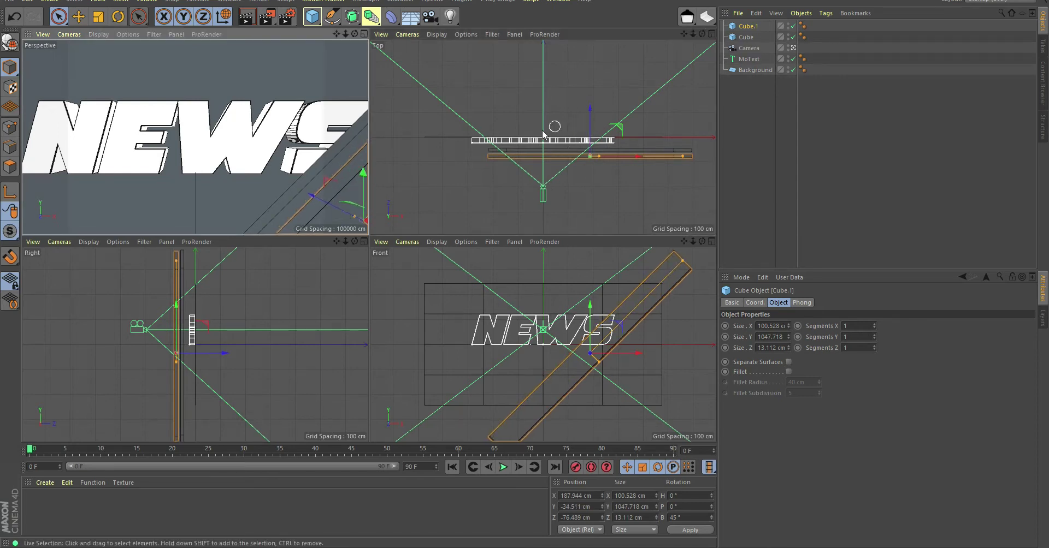
- Select both strip cubes and enable Fillet with 3 subdivisions and a 1 cm radius
left_click(746, 36, "ctrl")
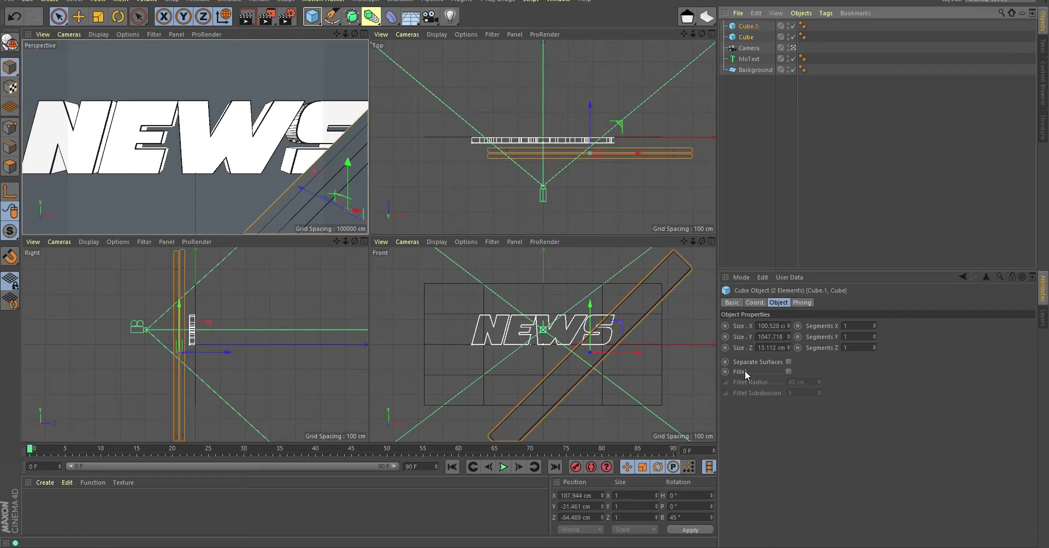
left_click(788, 372)
left_click(801, 393)
type("3")
key("Return")
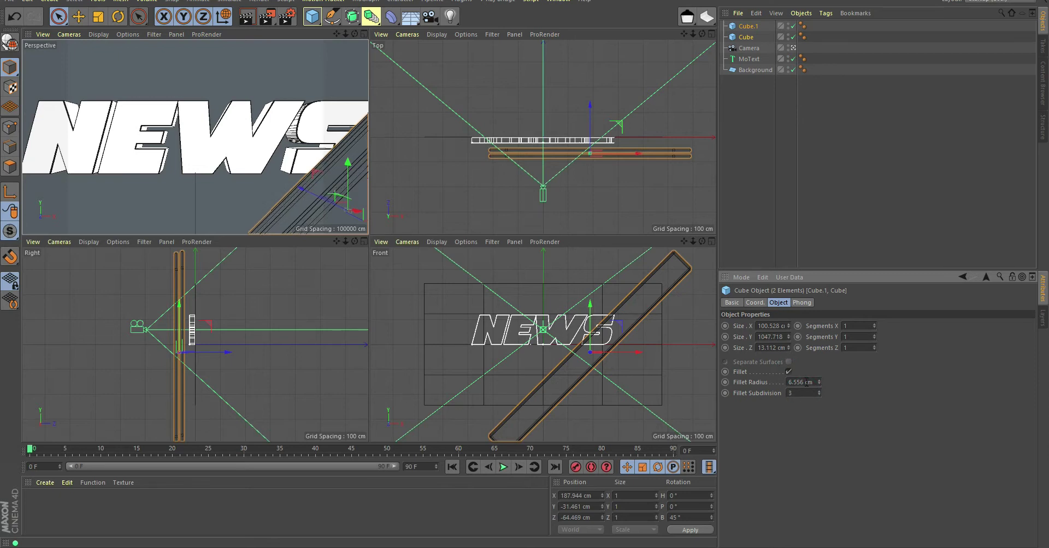
type("1")
key("Return")
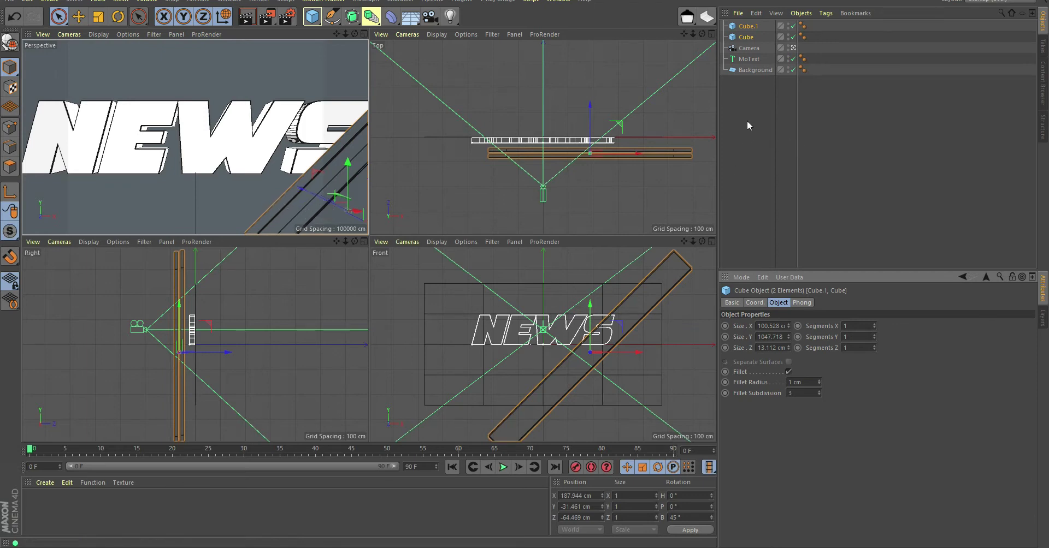
- Duplicate the Cube strip and name the copy glass
left_click(739, 96)
left_click(744, 39)
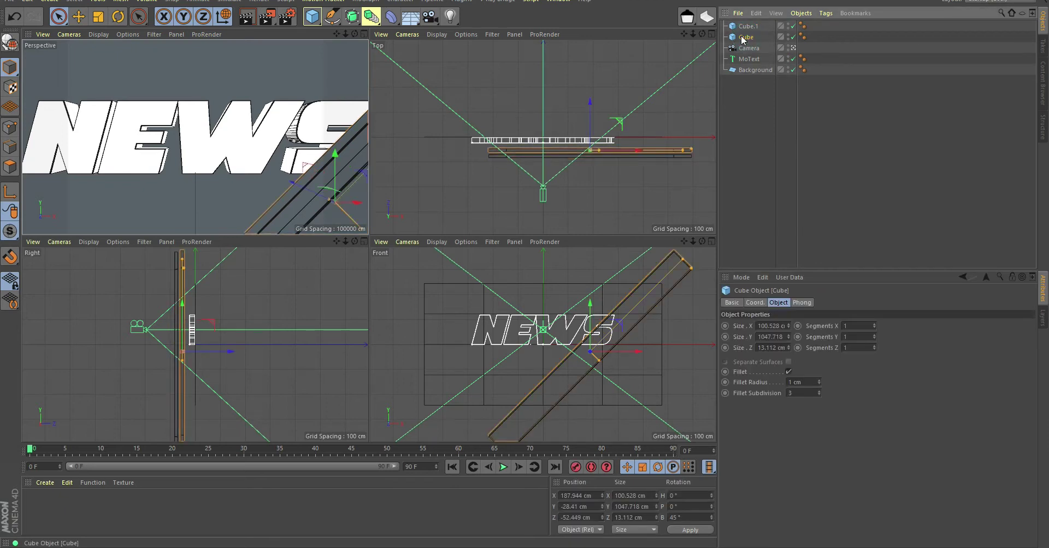
left_click_drag(744, 38, 749, 110, "ctrl")
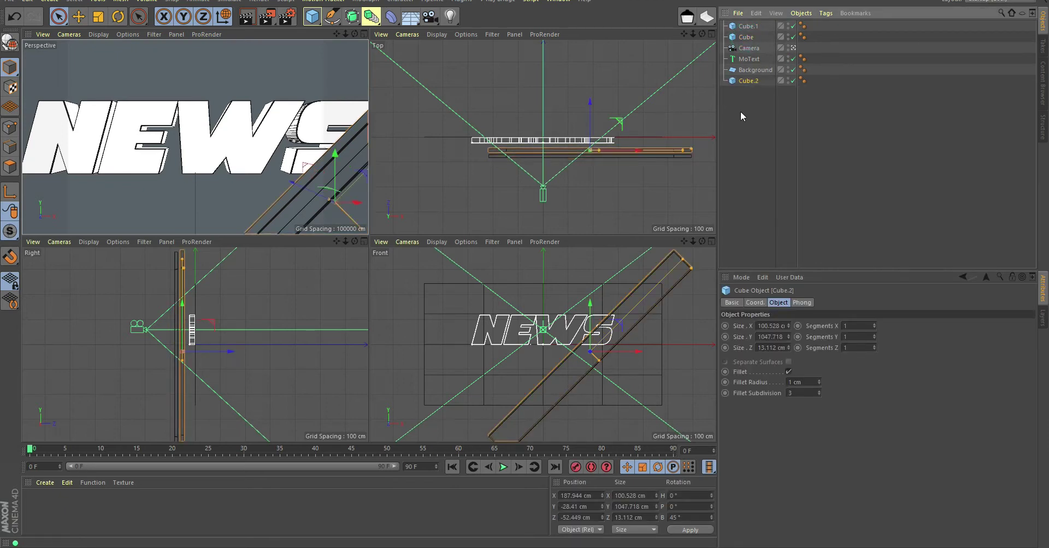
double_click(749, 81)
type("glass")
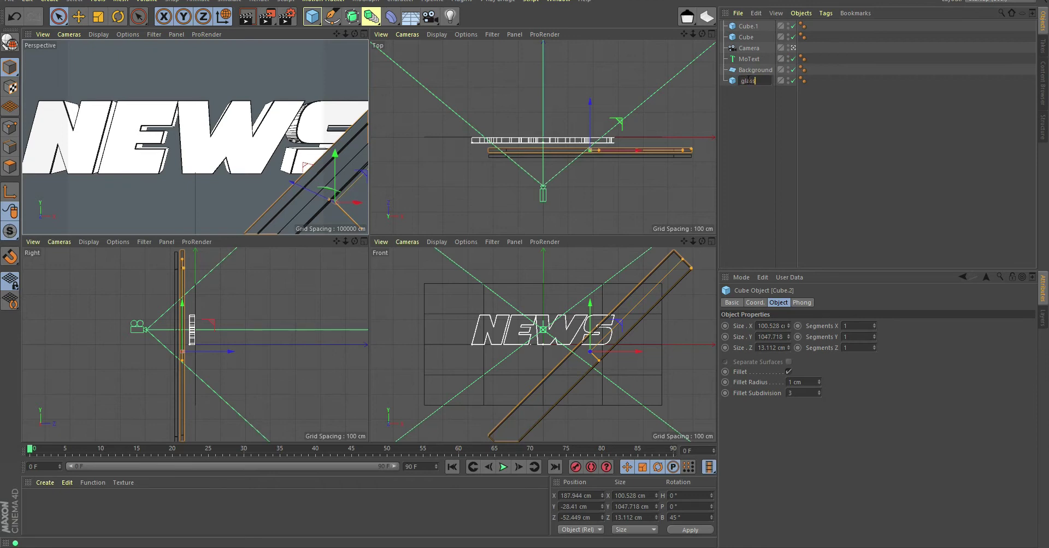
key("Return")
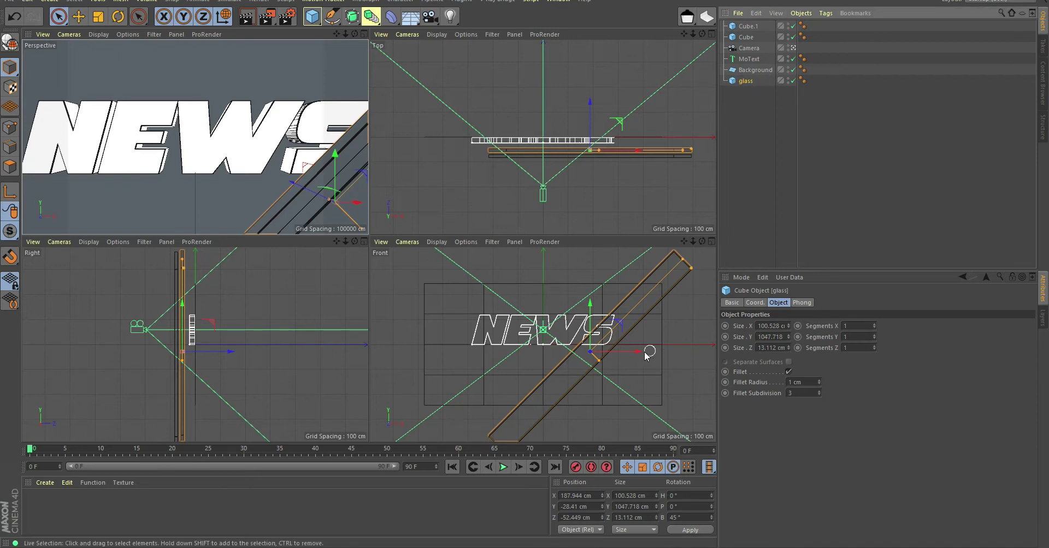
- Slide the glass strip left across the text and shorten it
left_click_drag(646, 355, 508, 343)
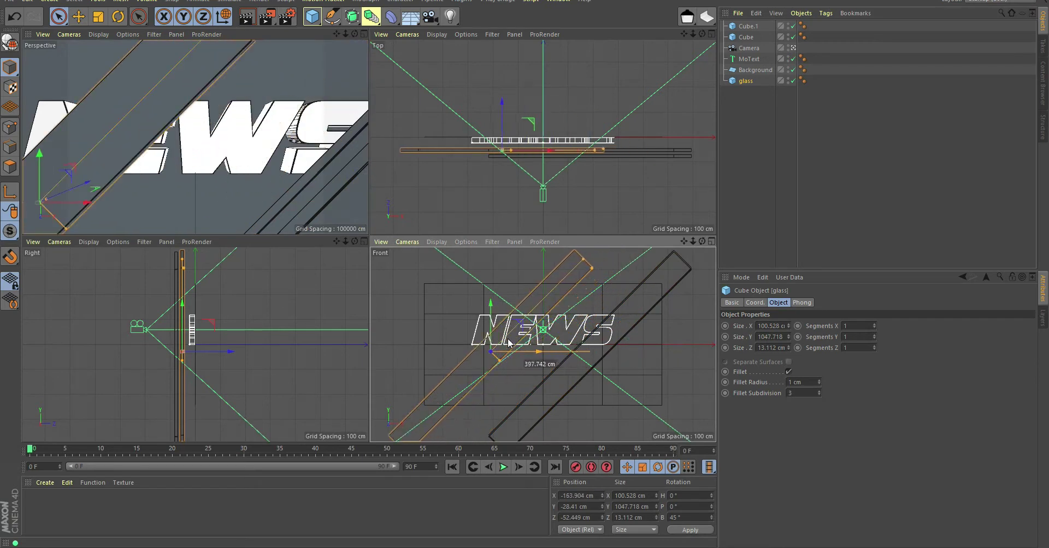
mouse_move(507, 343)
left_mouse_down()
mouse_move(540, 334)
mouse_move(510, 361)
left_mouse_up()
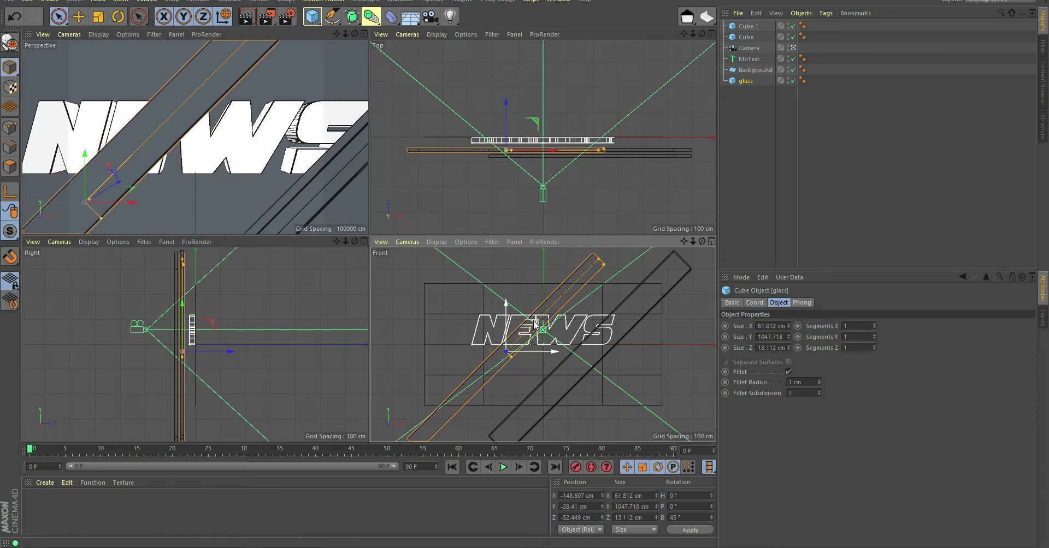
mouse_move(599, 260)
left_mouse_down()
mouse_move(554, 307)
mouse_move(654, 232)
left_mouse_up()
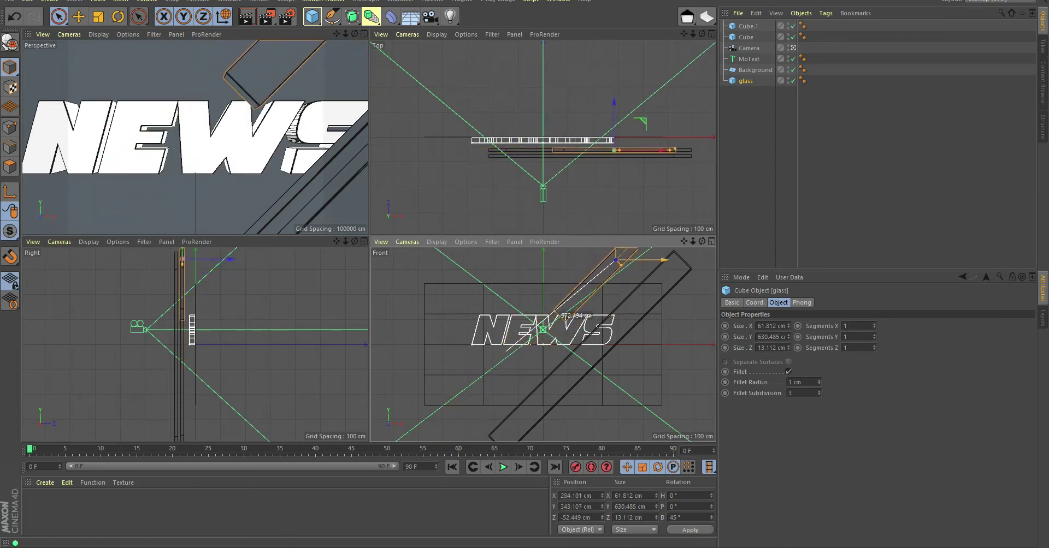
left_click_drag(556, 317, 554, 319)
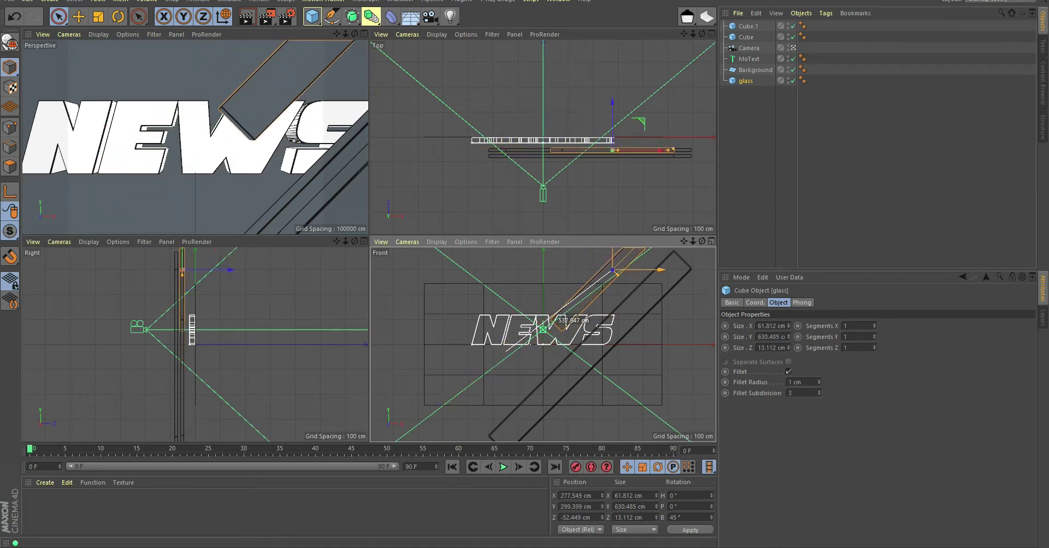
- Add further glass copies, glass.1 and glass.2, and render a quick preview
mouse_move(691, 242)
left_mouse_down()
mouse_move(628, 262)
mouse_move(528, 334)
mouse_move(546, 302)
mouse_move(527, 358)
mouse_move(541, 358)
left_mouse_up()
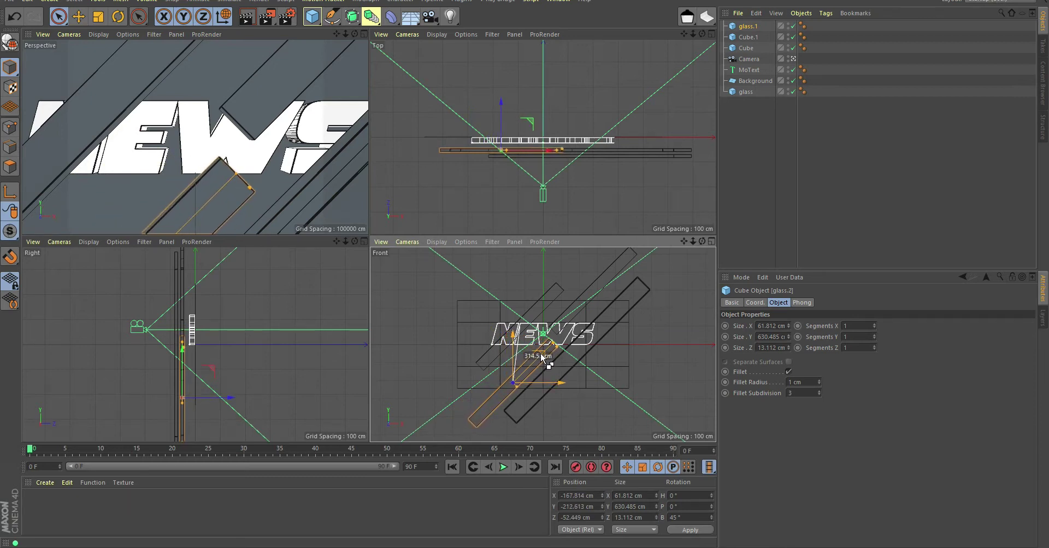
left_click_drag(516, 387, 548, 357)
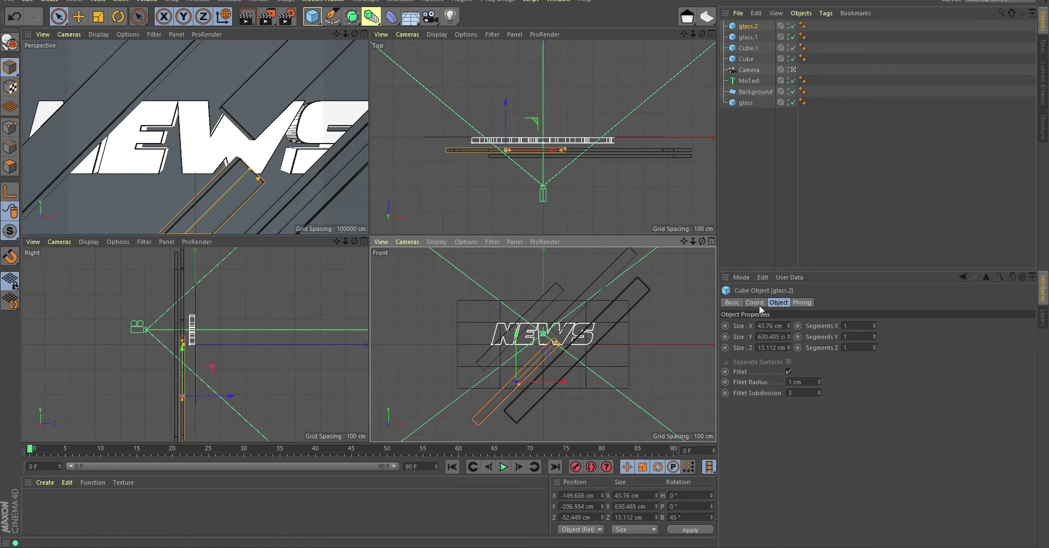
left_click(247, 18)
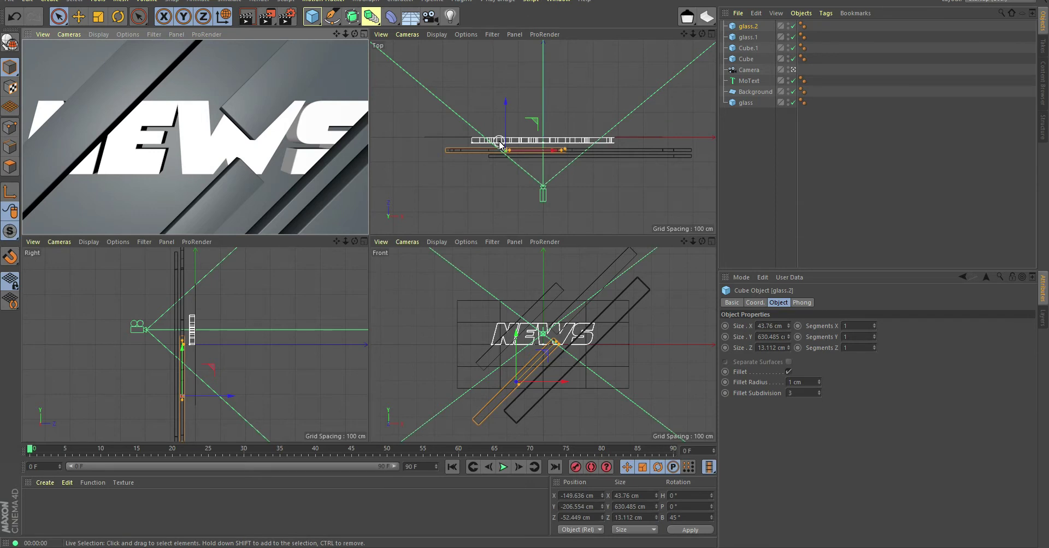
- Group the three glass strips under a null named glass
left_click(740, 141)
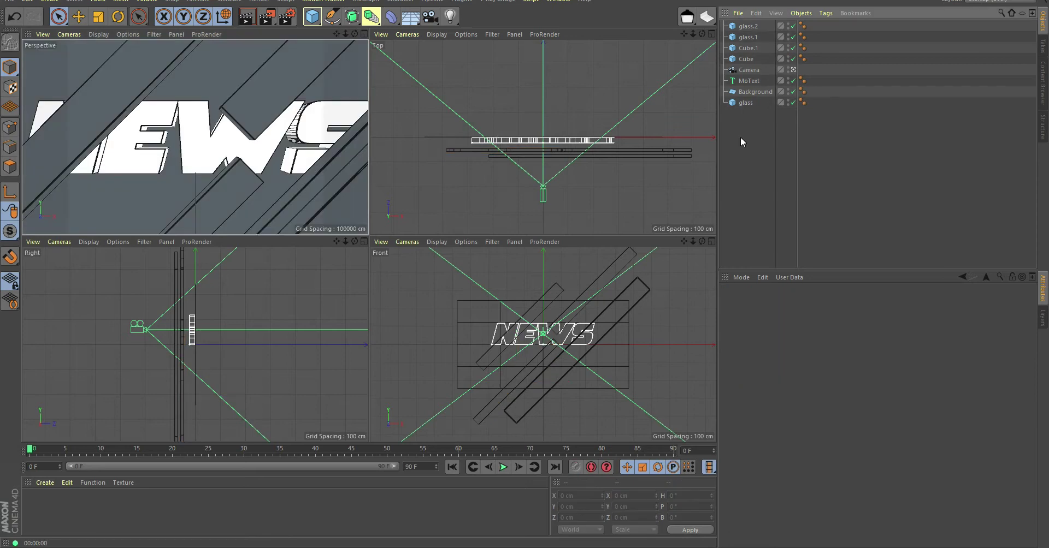
left_click(747, 37)
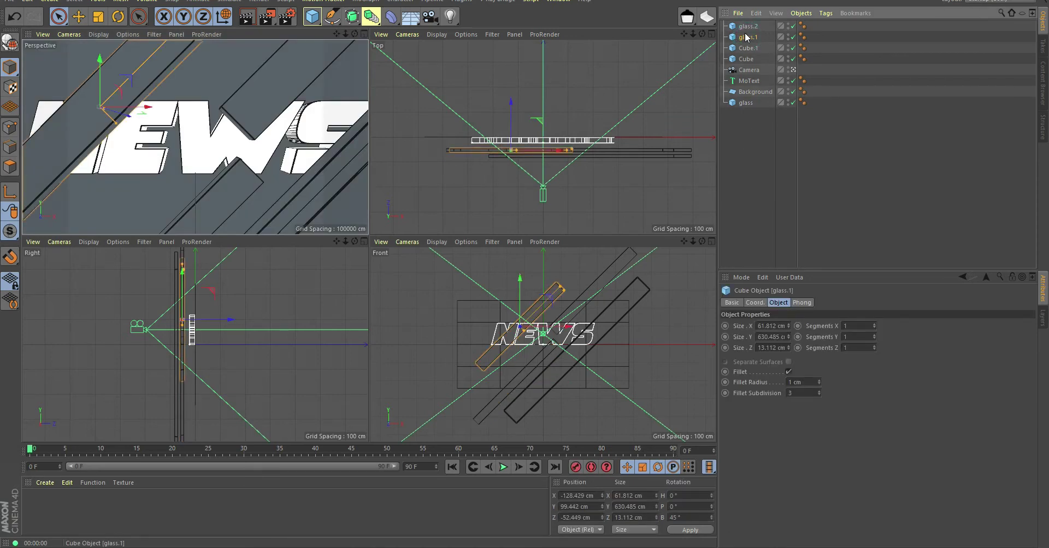
left_click(748, 27, "ctrl")
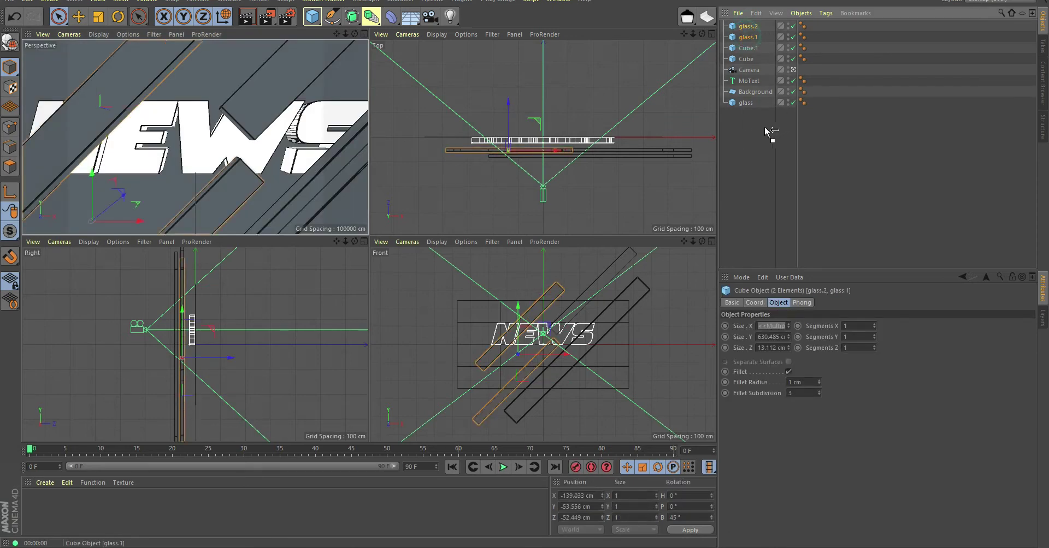
left_click_drag(735, 126, 742, 116)
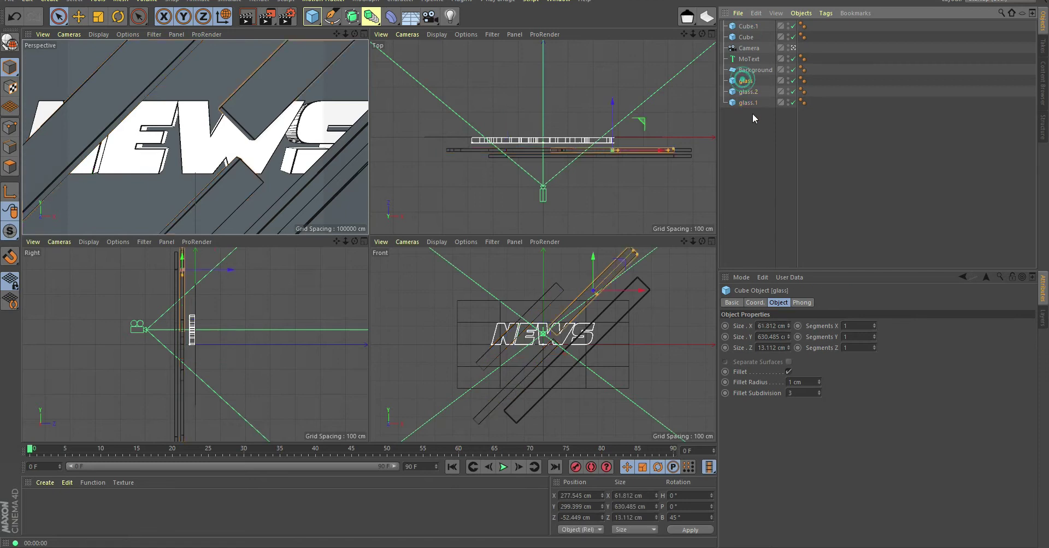
left_click(748, 92, "shift")
right_click(746, 89)
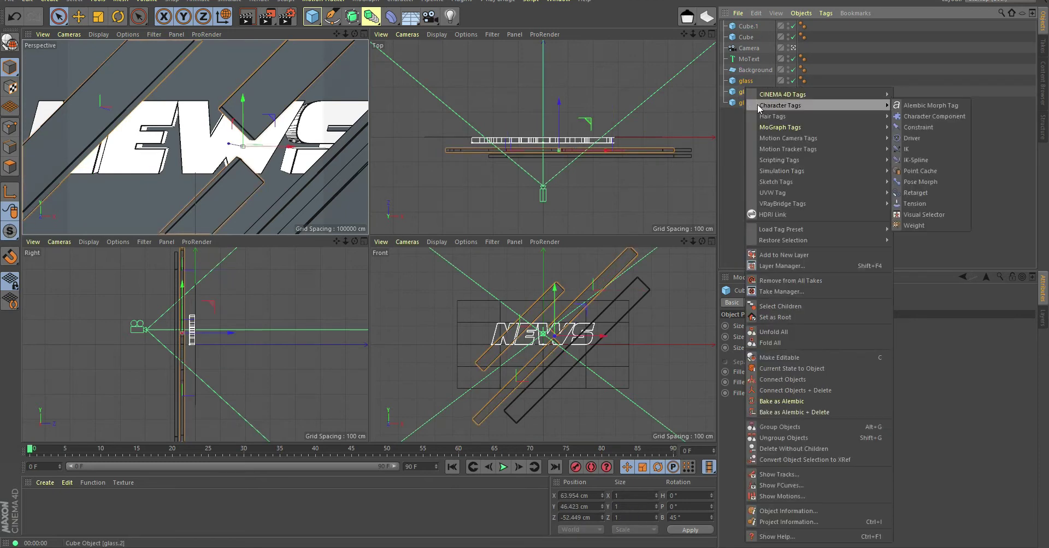
left_click(794, 427)
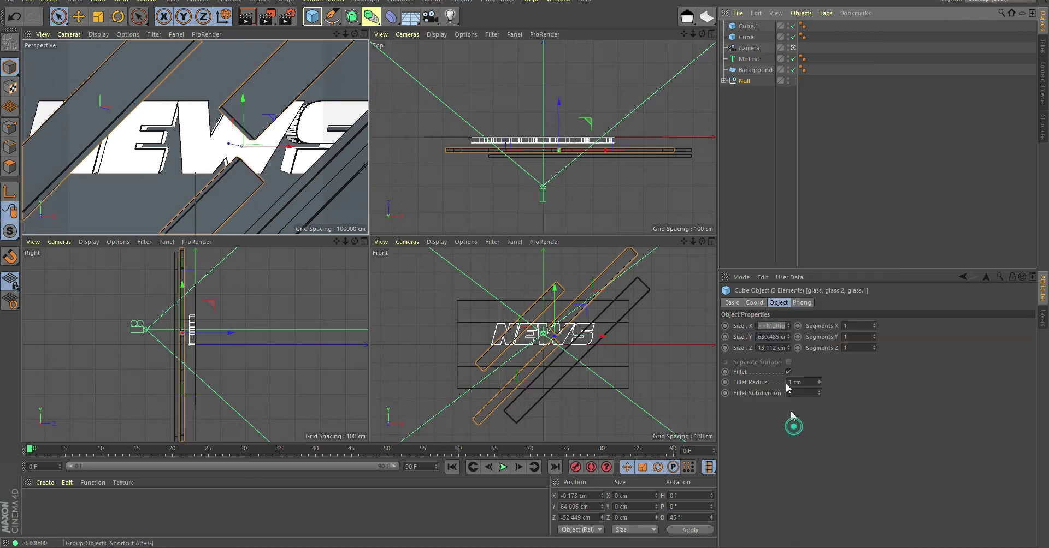
double_click(743, 81)
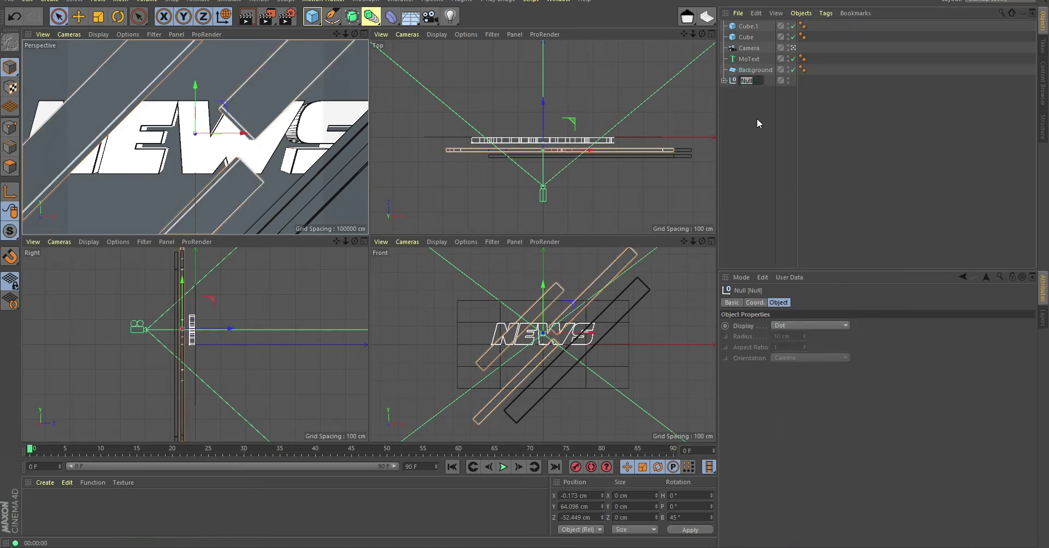
type("glass")
key("Return")
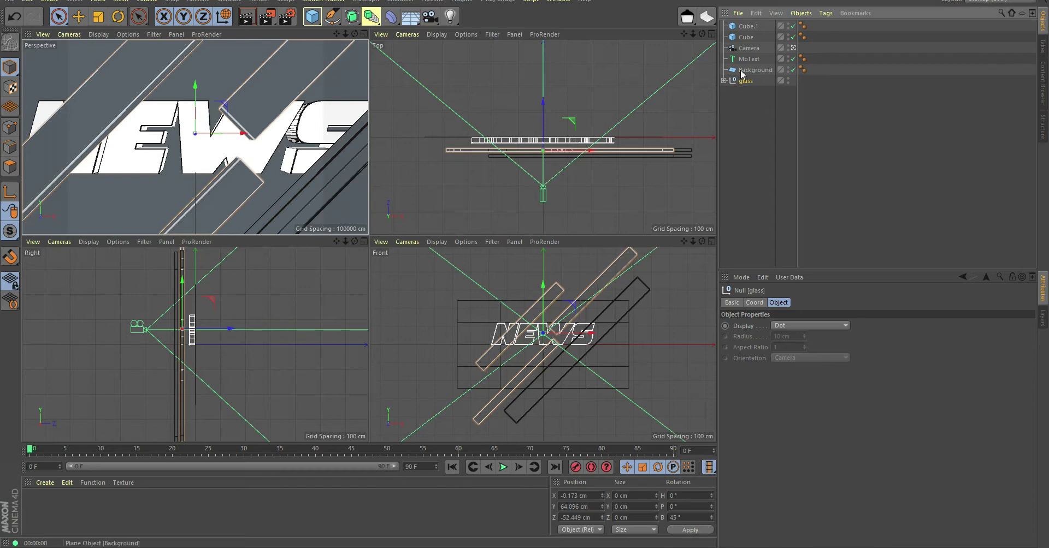
- Rename Cube to 1, Cube.1 to 2 and MoText to news, then clear the selection
left_click(746, 37)
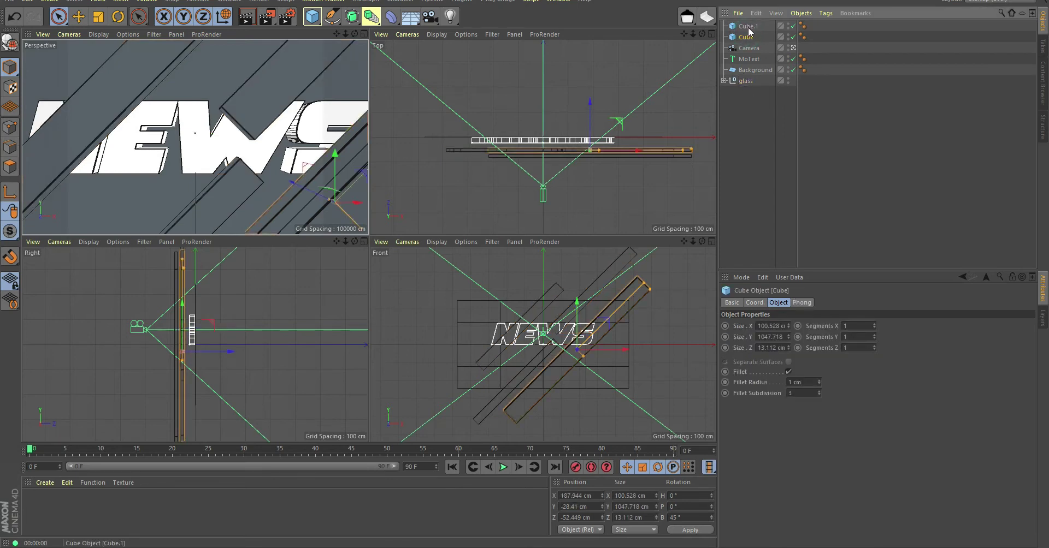
double_click(746, 36)
type("1")
left_click(761, 116)
double_click(747, 26)
type("2")
left_click(752, 150)
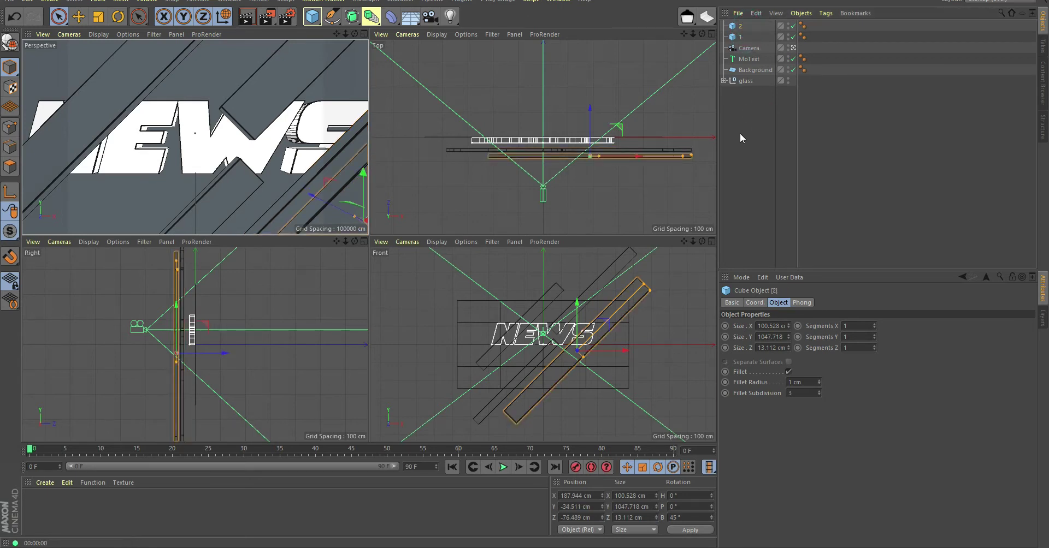
double_click(749, 58)
type("r")
type("s")
left_click(763, 133)
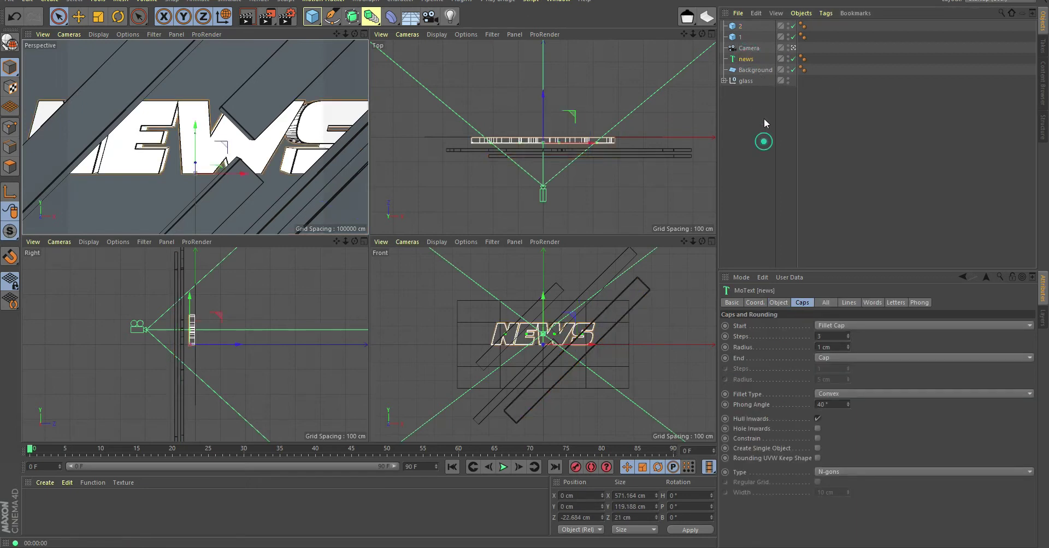
left_click(751, 49)
left_click(753, 69)
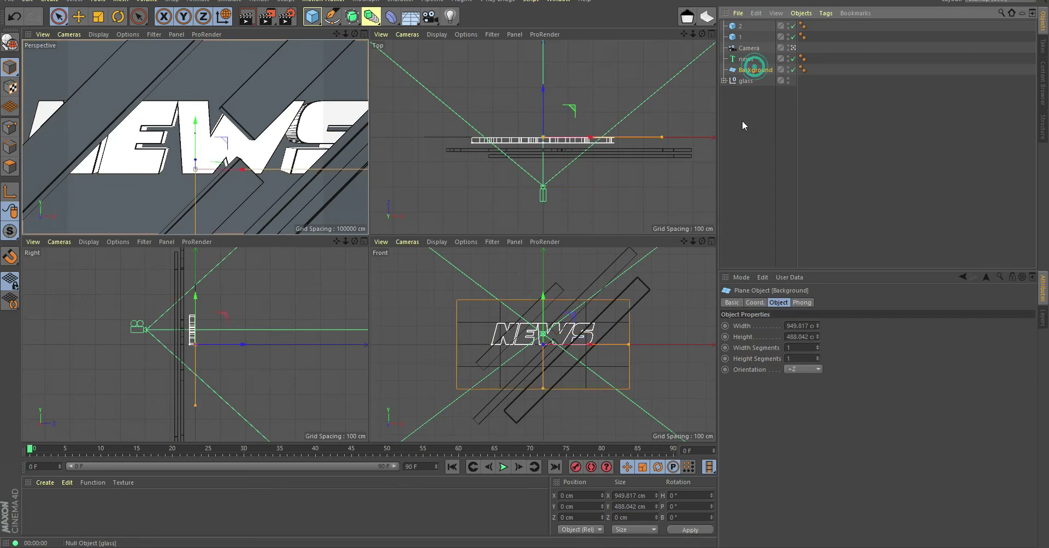
left_click(749, 130)
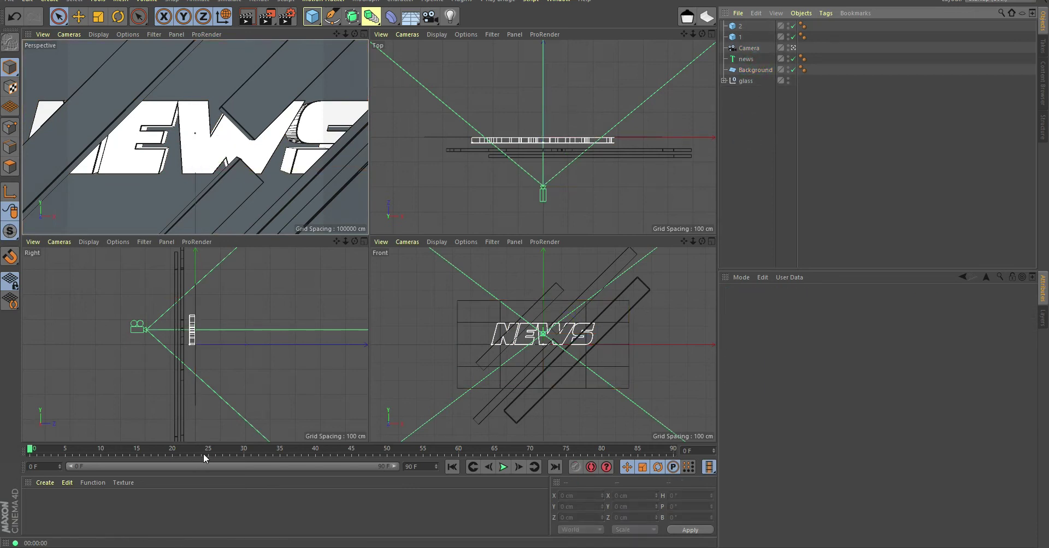
- Create a new material and set its colour to red
double_click(64, 507)
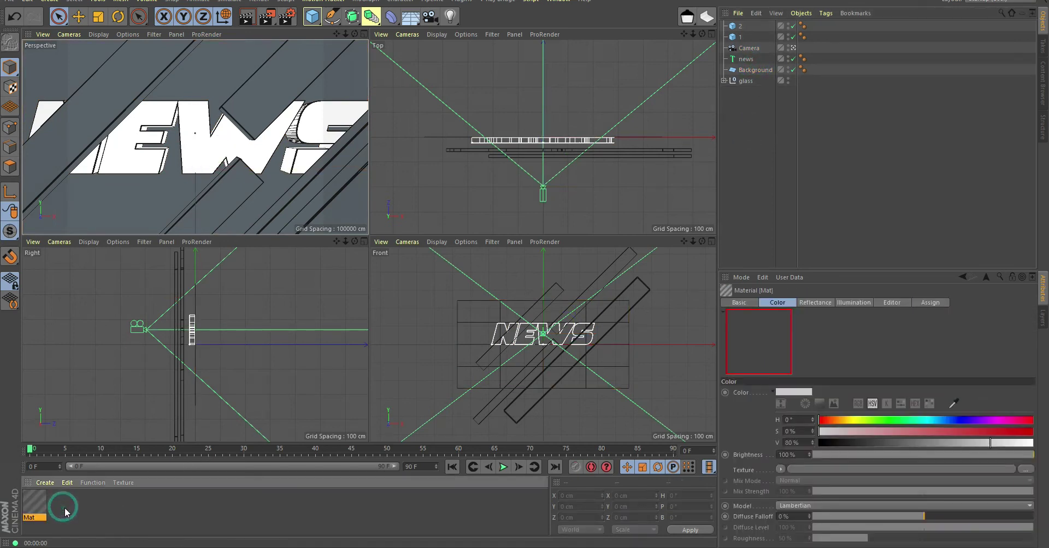
double_click(35, 503)
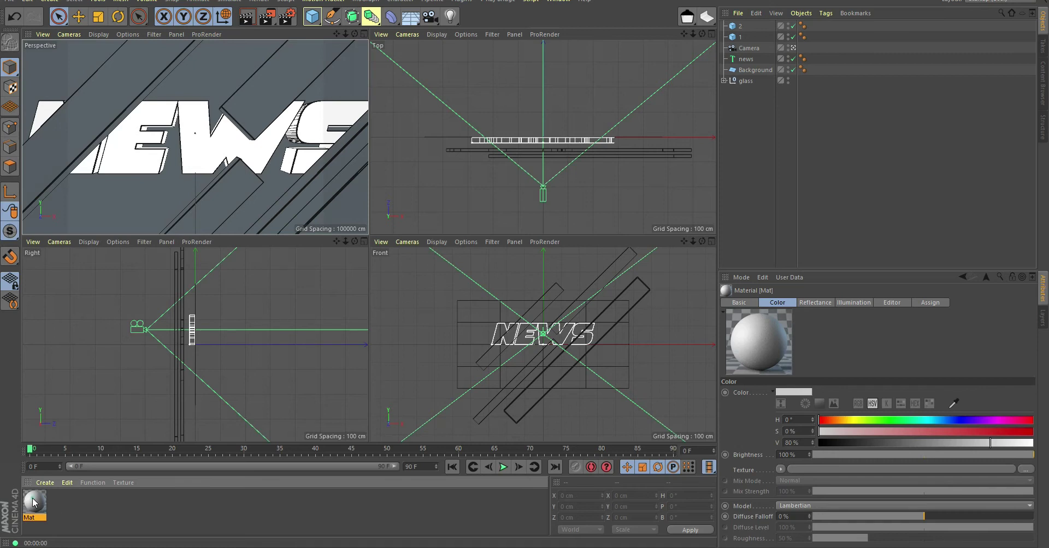
mouse_move(485, 130)
left_mouse_down()
mouse_move(519, 131)
mouse_move(546, 151)
left_mouse_up()
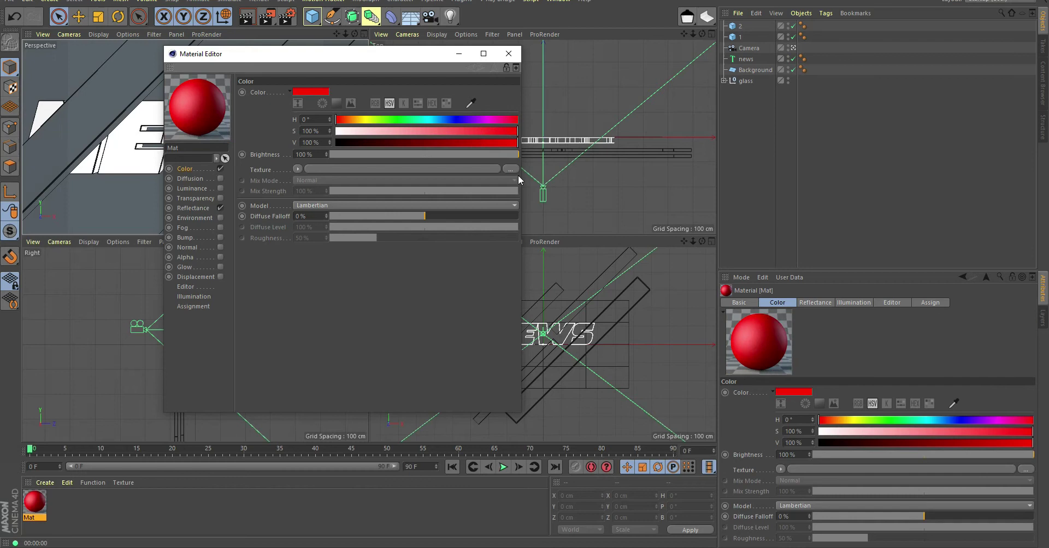
- Load a Tiles shader into the Color channel's texture and open its settings
left_click(297, 170)
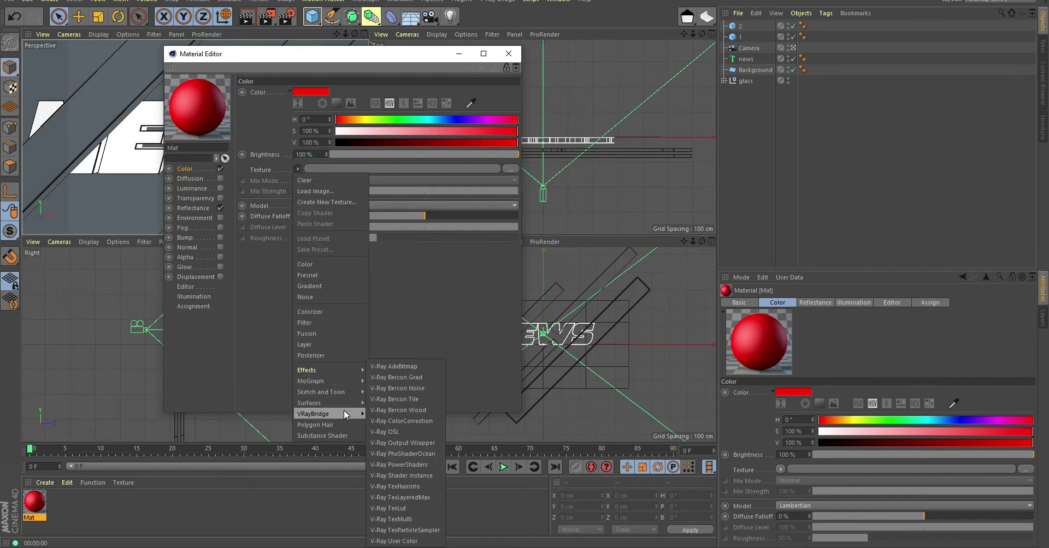
mouse_move(309, 402)
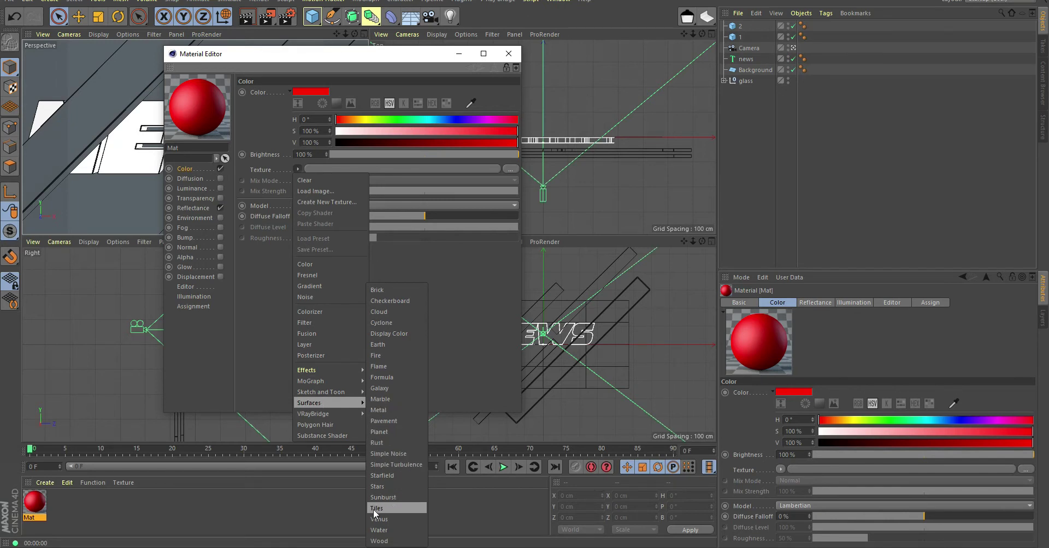
left_click(391, 510)
left_click(306, 196)
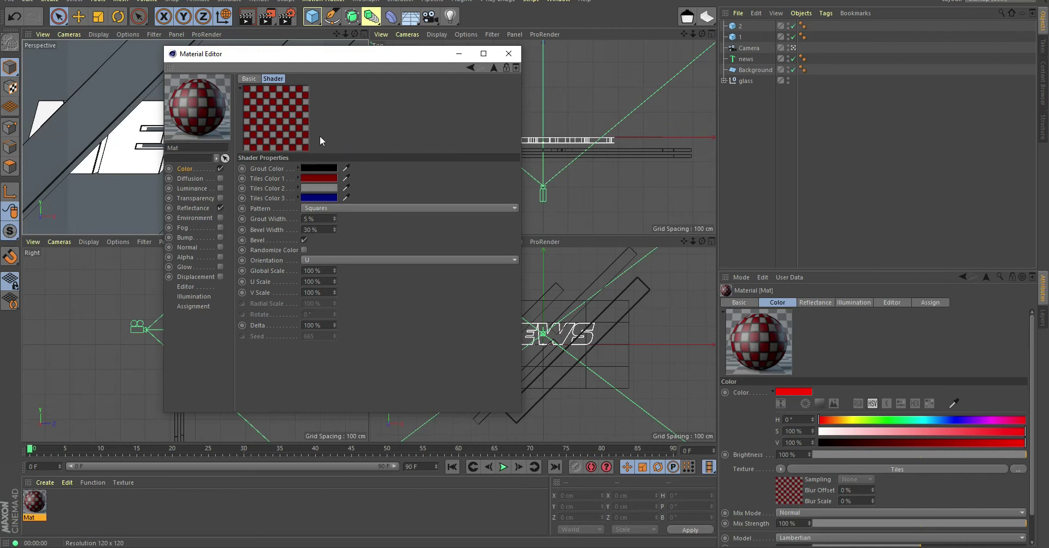
- Set all three tile colours of the Tiles shader to full red
left_click(322, 178)
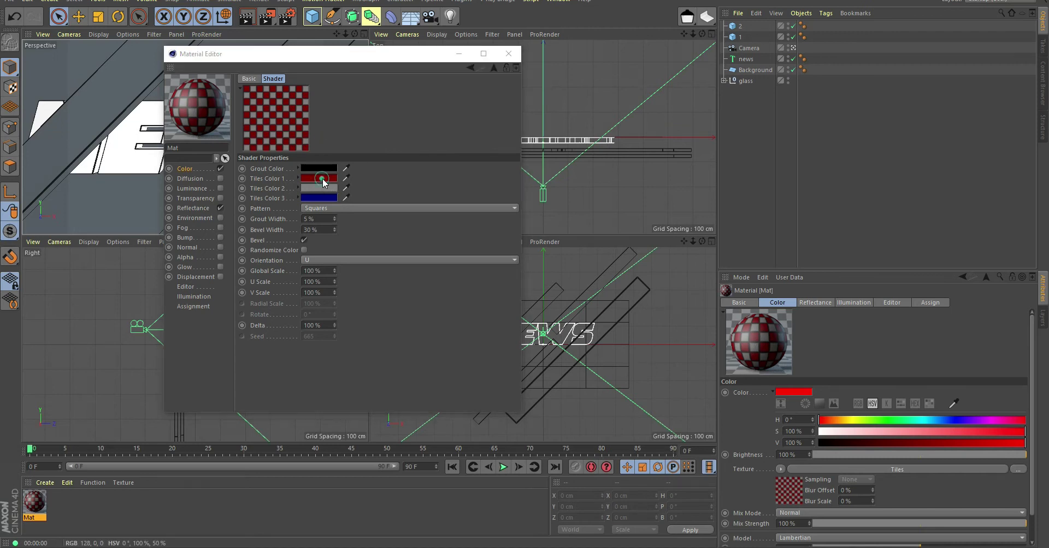
left_click_drag(371, 201, 437, 198)
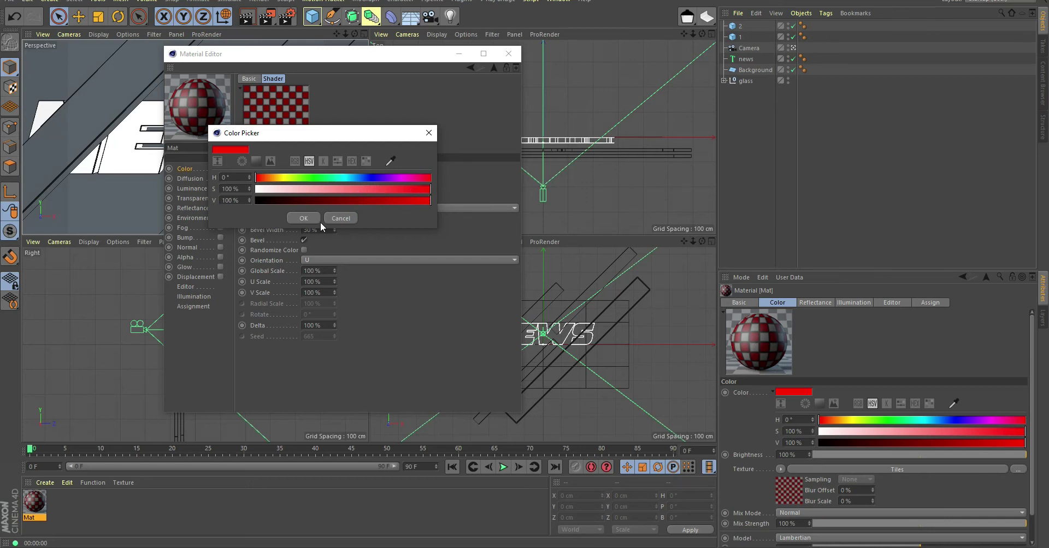
left_click(303, 218)
left_click_drag(317, 178, 318, 197)
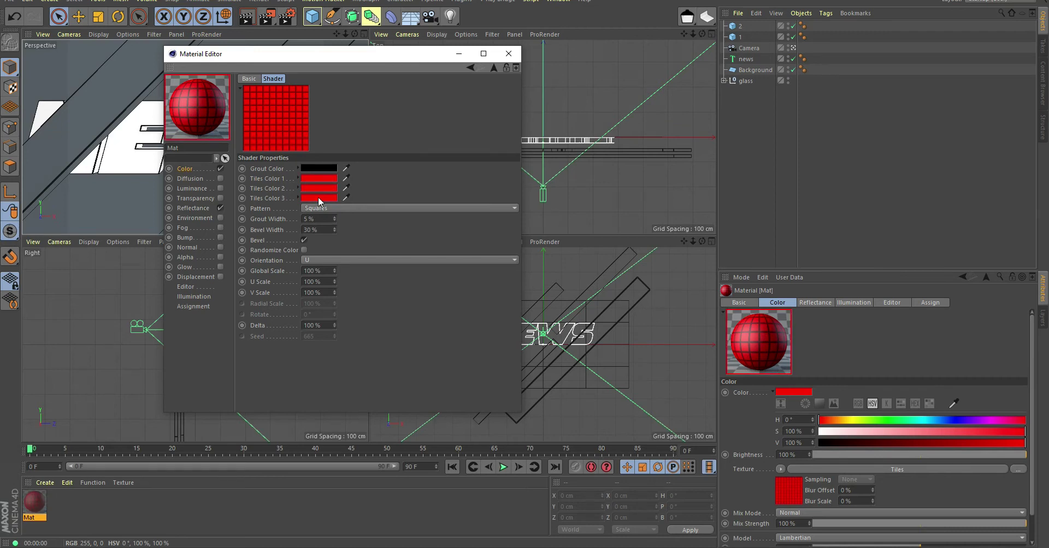
left_click(323, 178)
left_click_drag(415, 197, 433, 200)
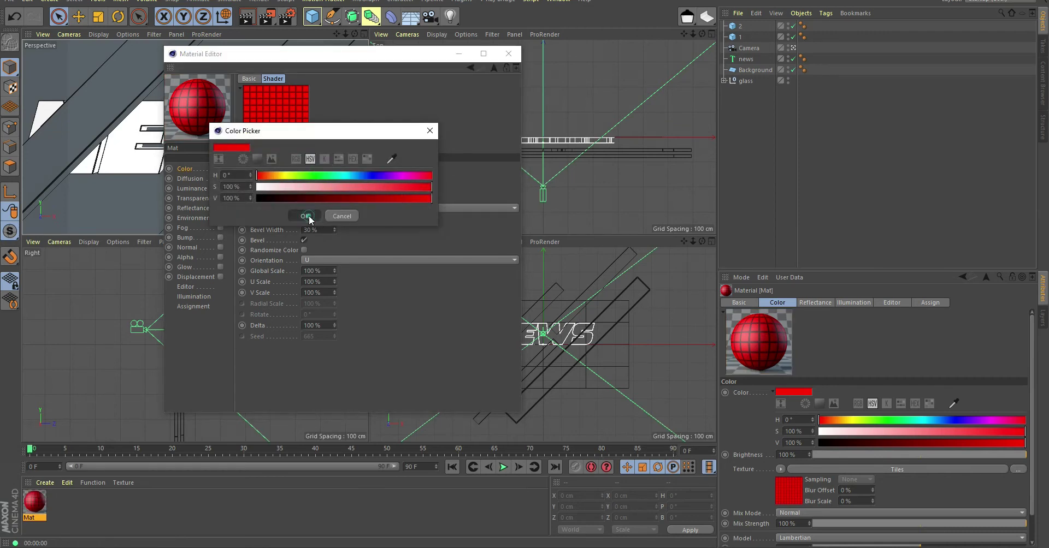
left_click(307, 217)
- Set the Tiles Global Scale to 35% and the pattern to Hexagons
left_click(330, 272)
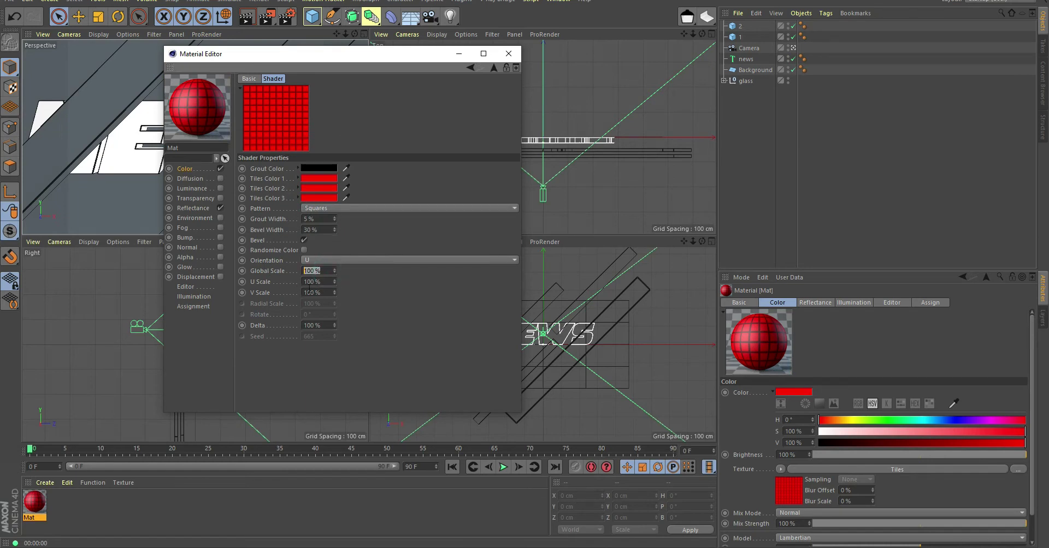
type("35")
key("Return")
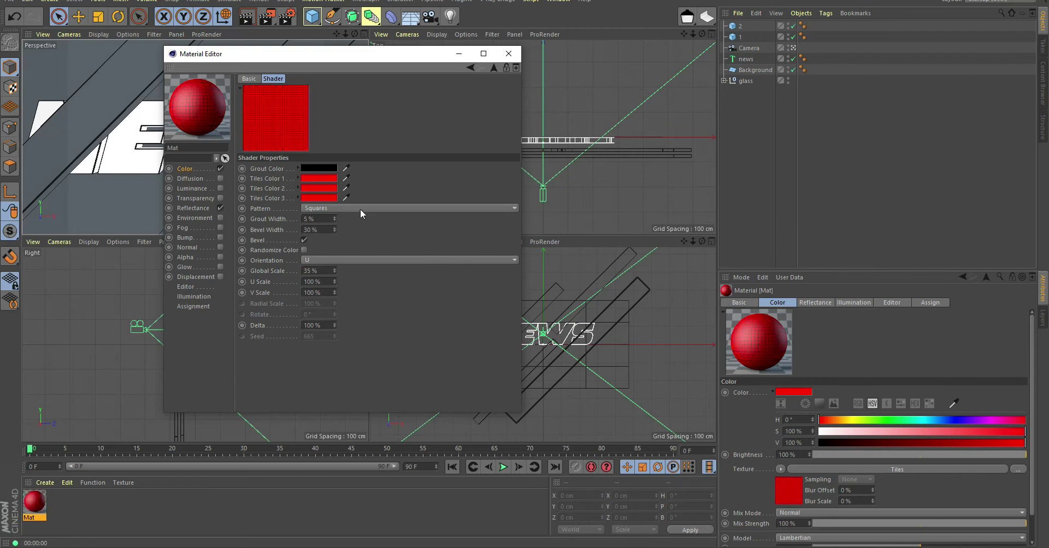
left_click(362, 209)
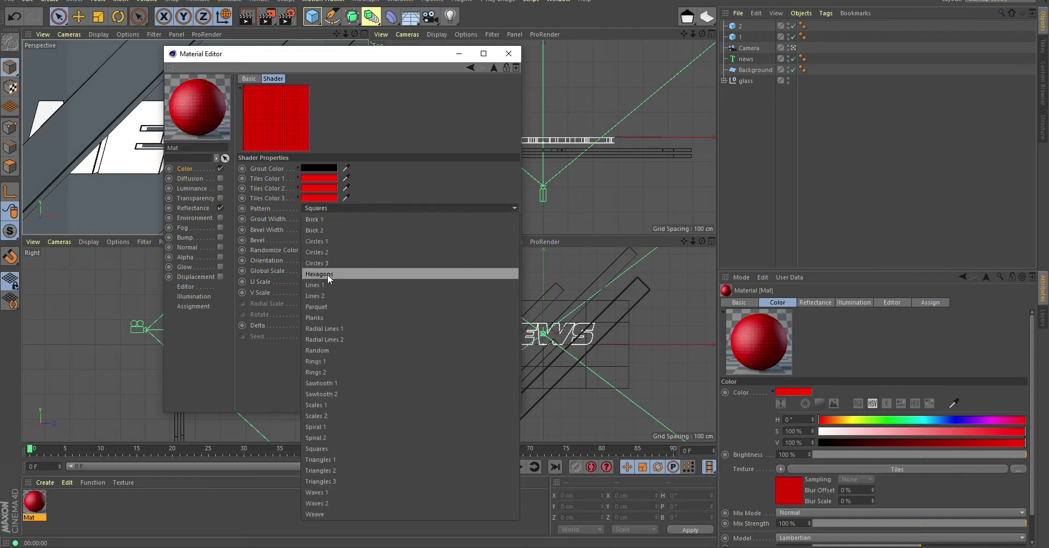
left_click(268, 209)
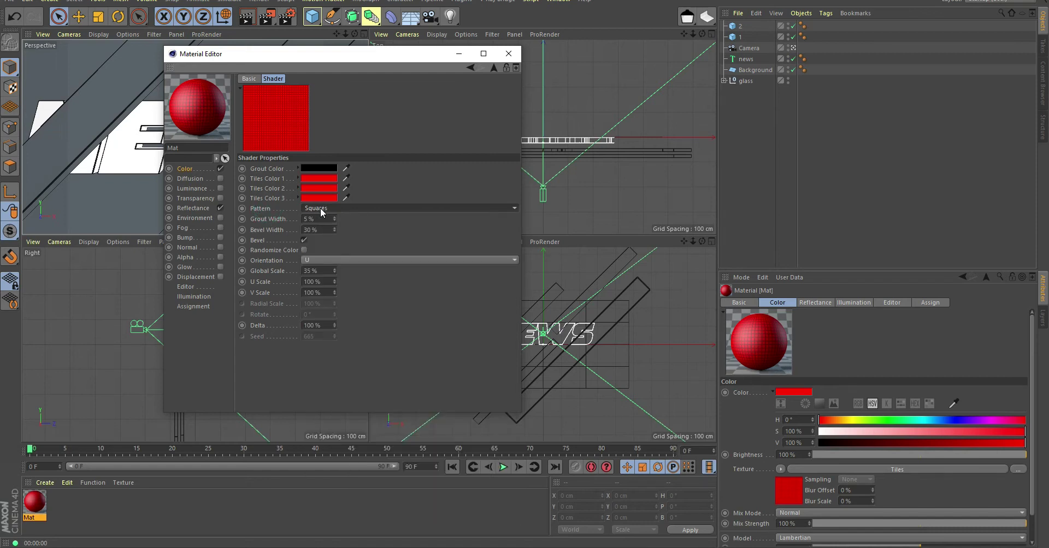
left_click(339, 208)
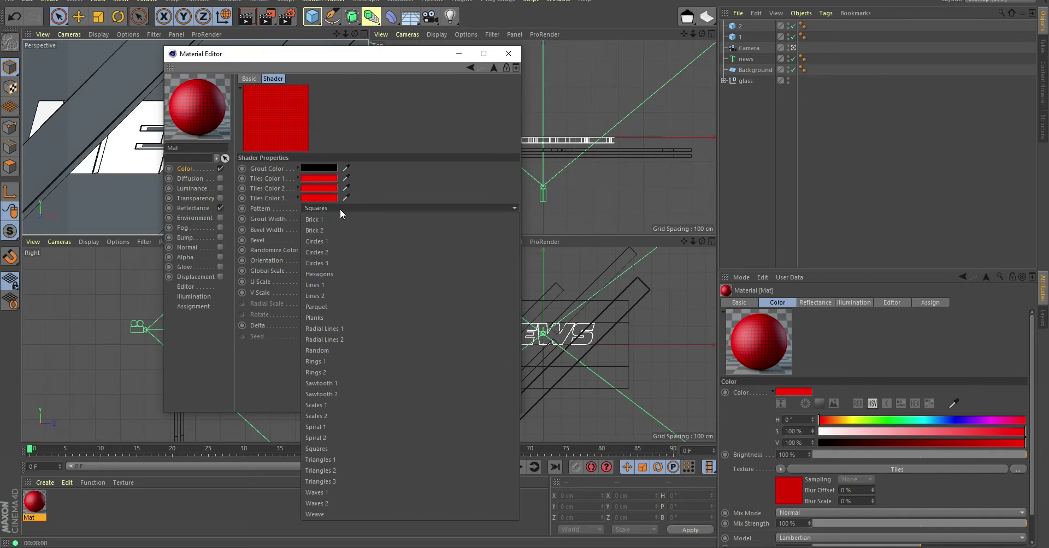
left_click(331, 273)
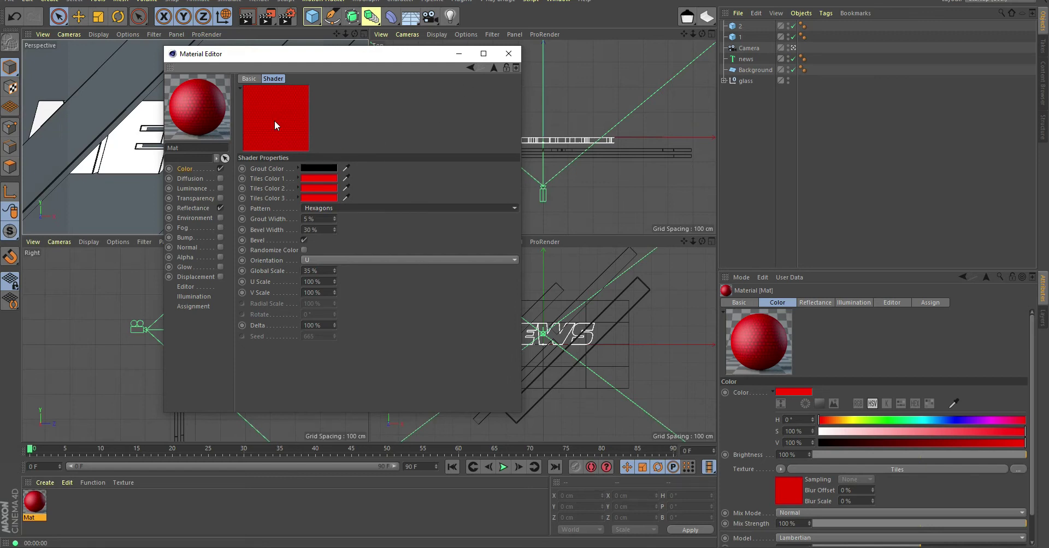
left_click(185, 169)
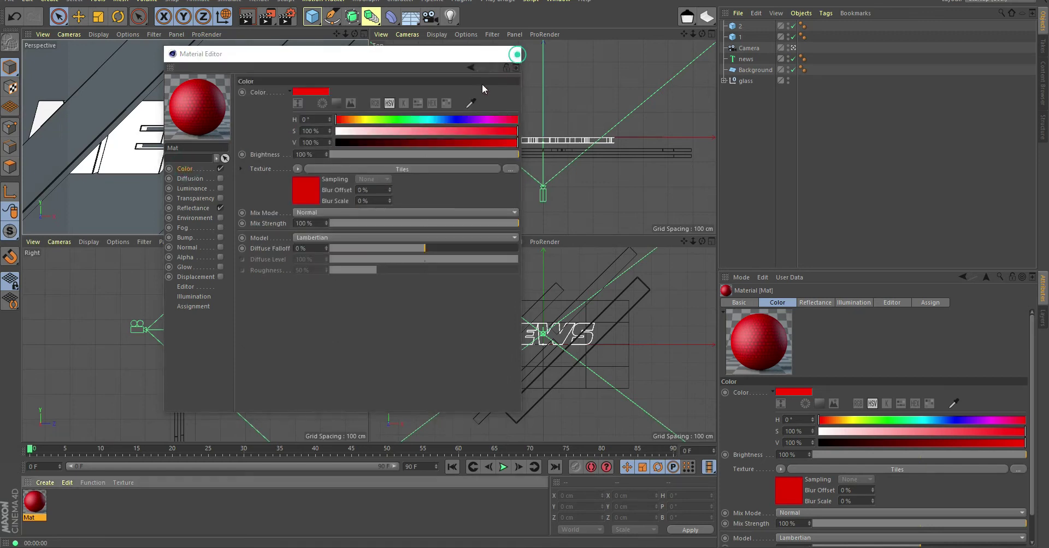
left_click(509, 53)
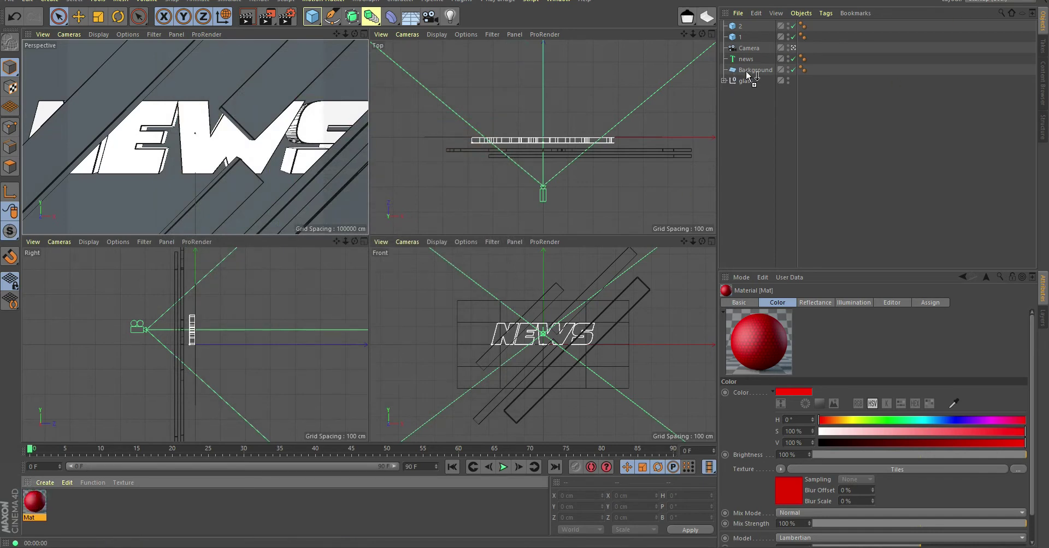
- Apply the red hexagon material to the Background object and preview a render
left_click_drag(726, 78, 753, 71)
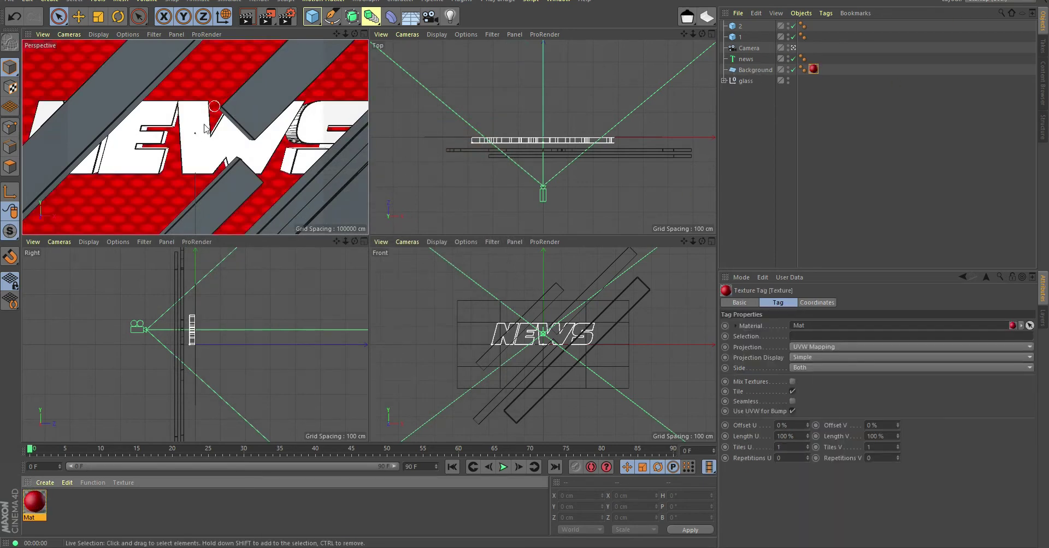
left_click(247, 17)
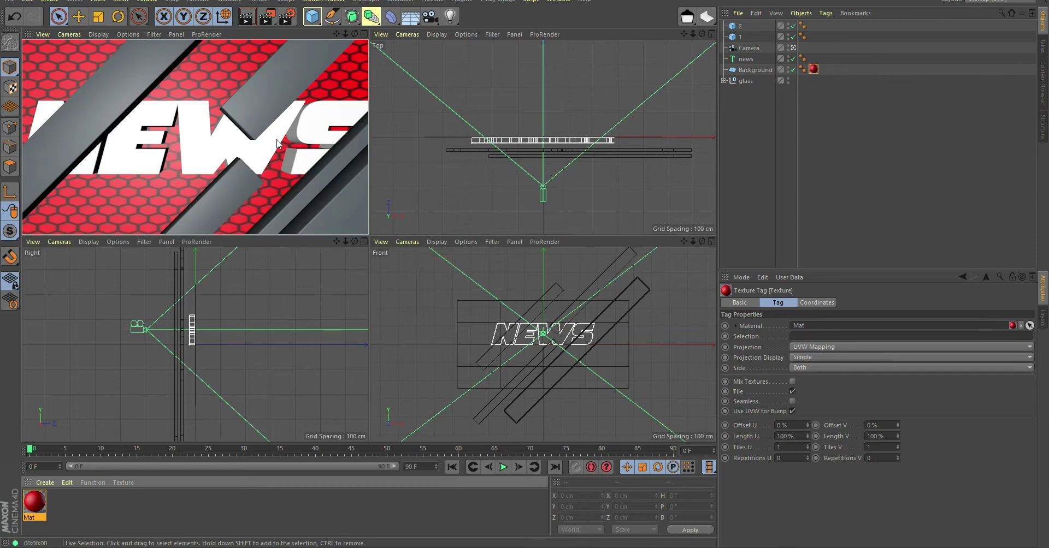
left_click(814, 68)
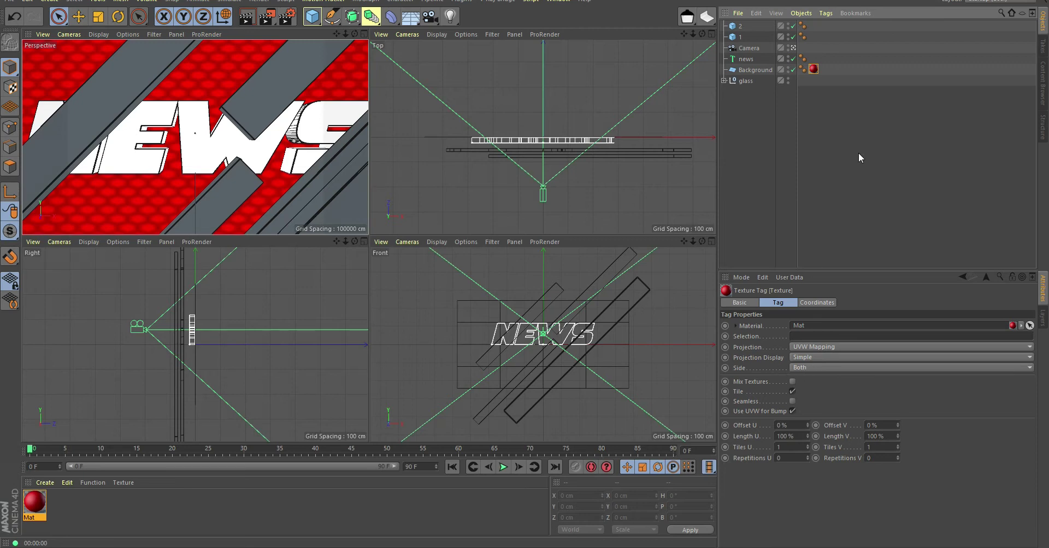
- Set the Background texture tag's projection to Flat and re-render the scene
left_click(813, 68)
left_click(821, 348)
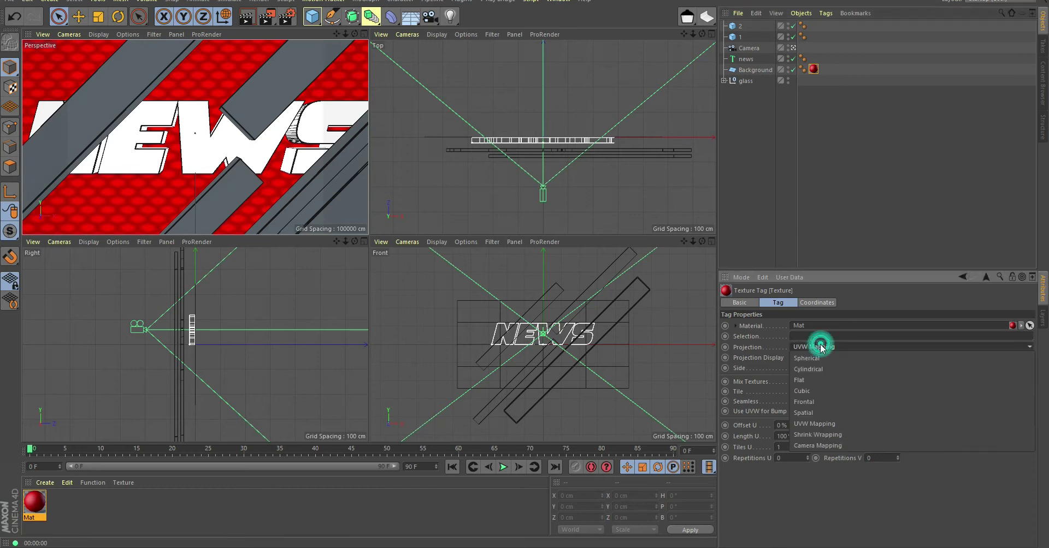
left_click(814, 382)
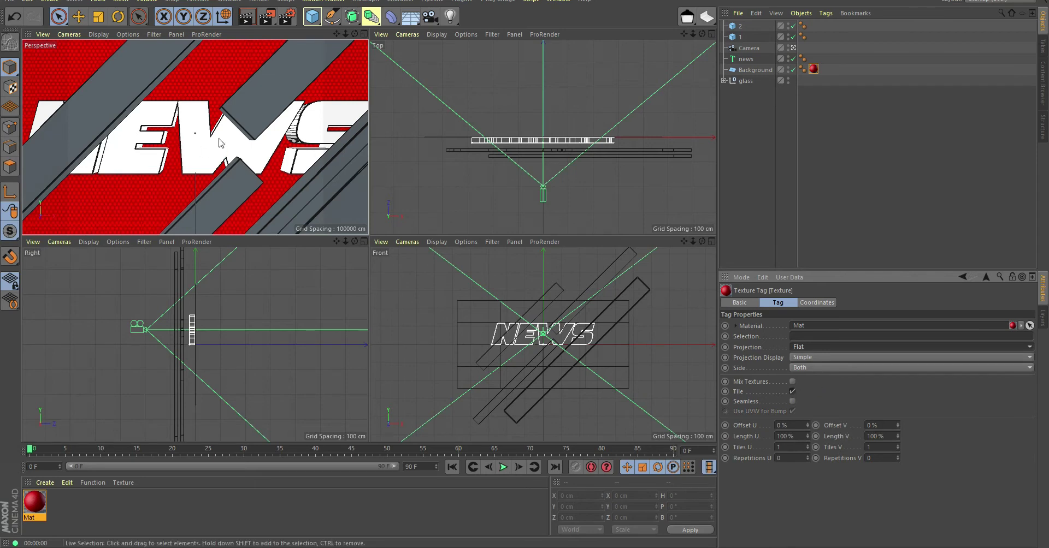
left_click(244, 21)
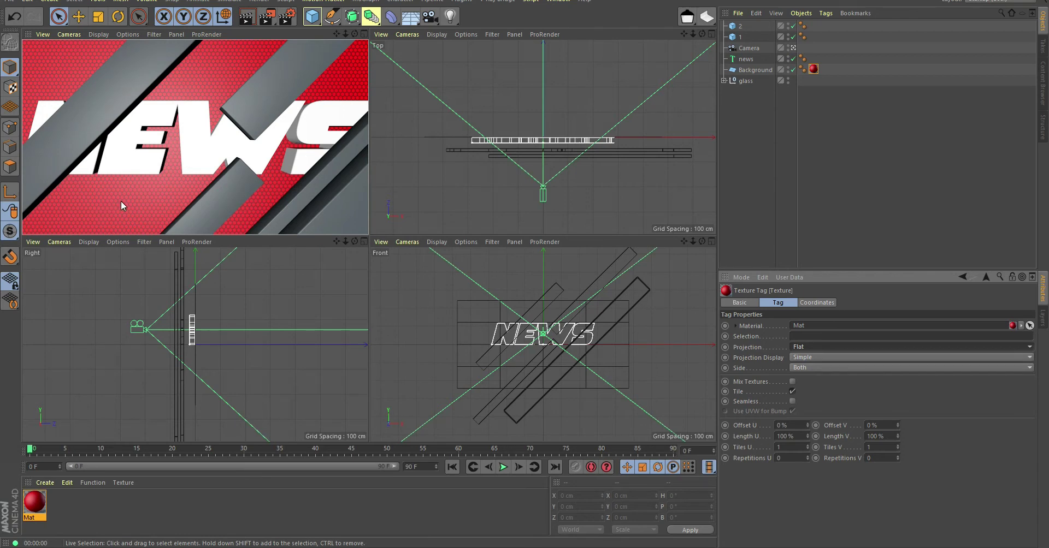
- Raise the red material's Tiles Global Scale from 35% to 45% and re-render
double_click(35, 503)
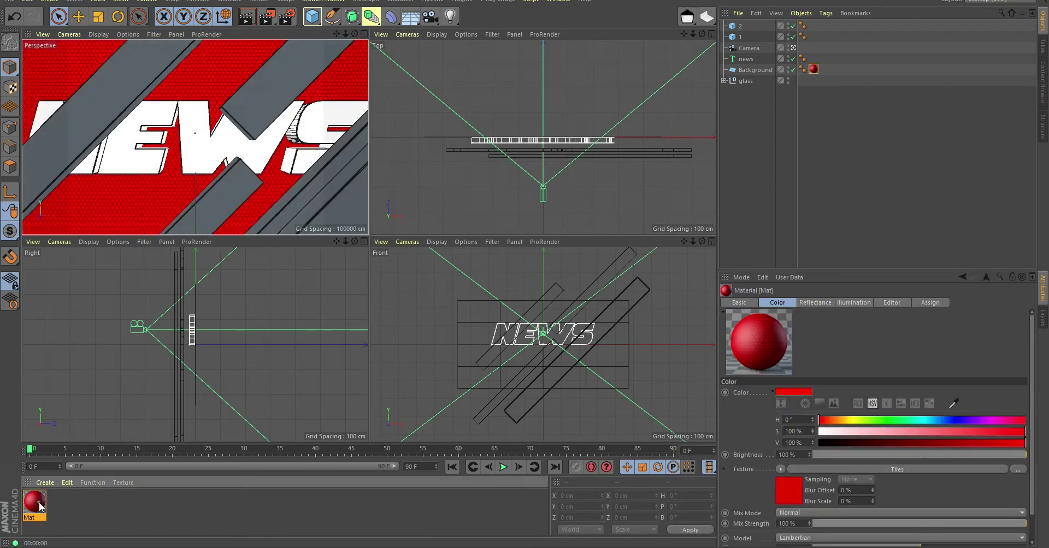
left_click(301, 201)
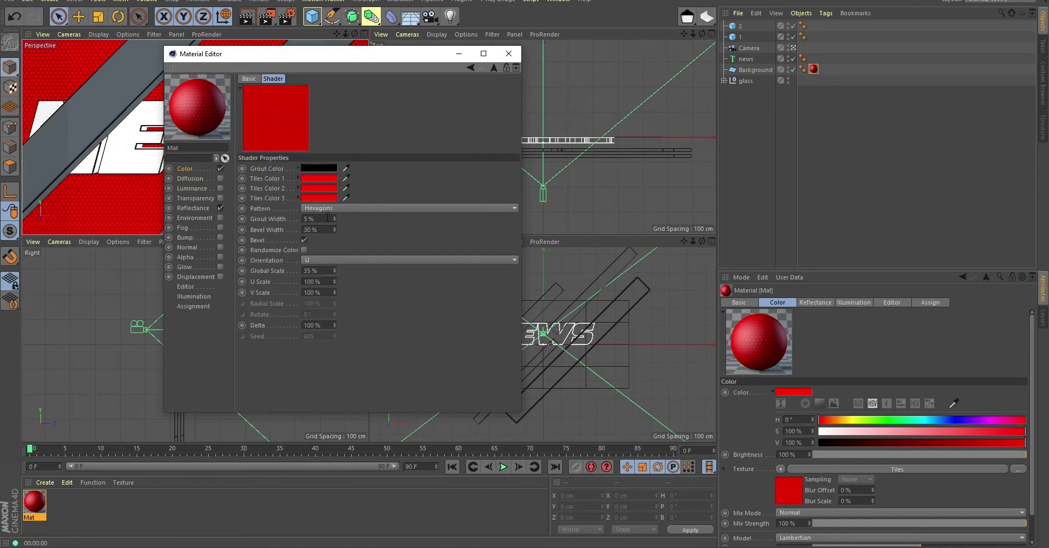
double_click(326, 271)
type("45")
key("Return")
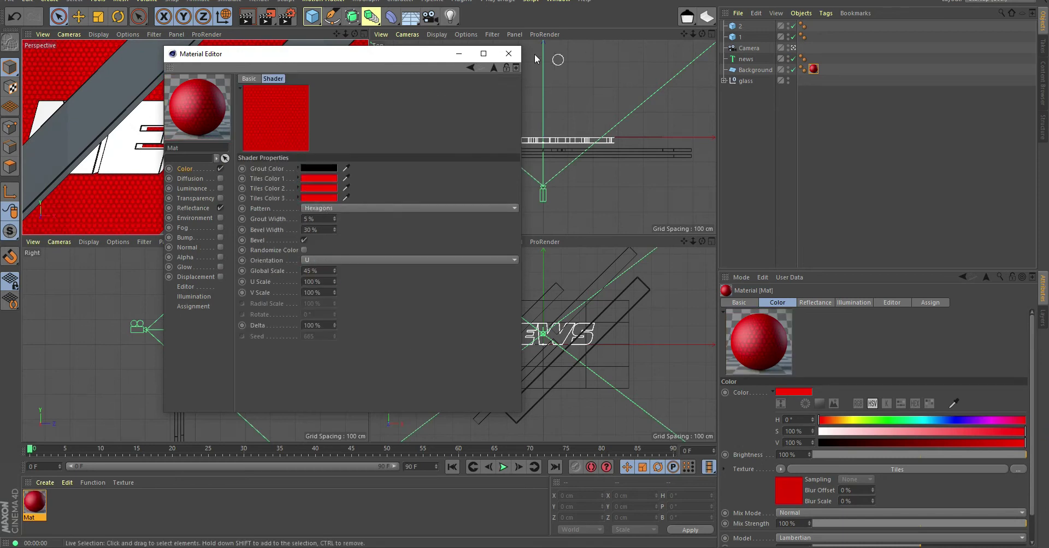
left_click(508, 53)
left_click(247, 17)
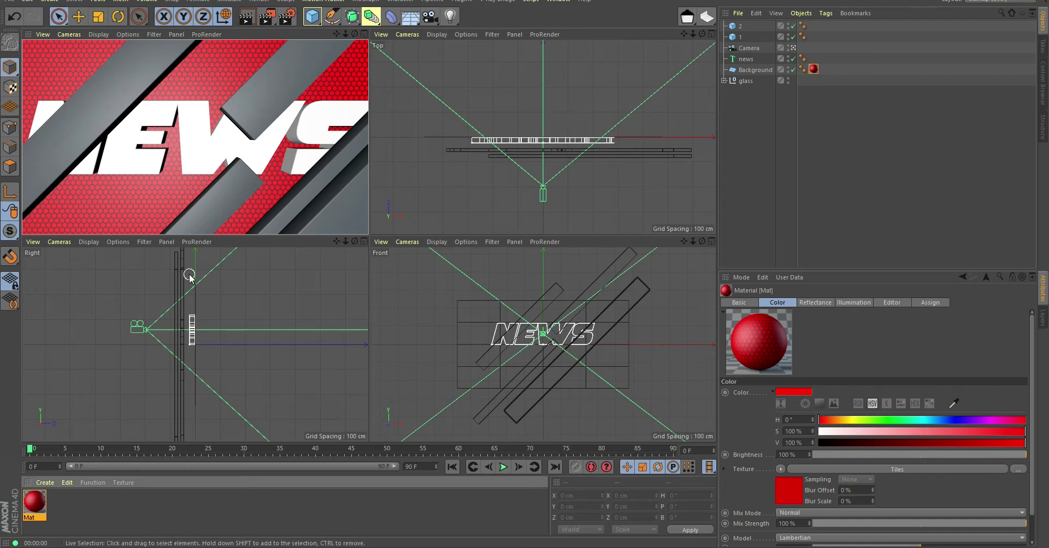
- Create a new material, renaming Mat to 'red' and the new one to 'white'
double_click(142, 506)
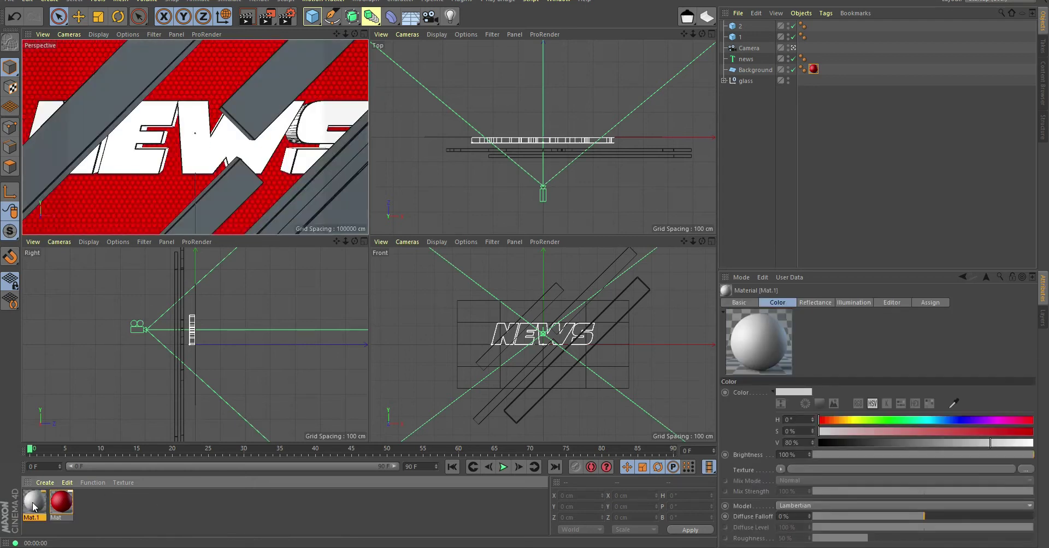
double_click(65, 517)
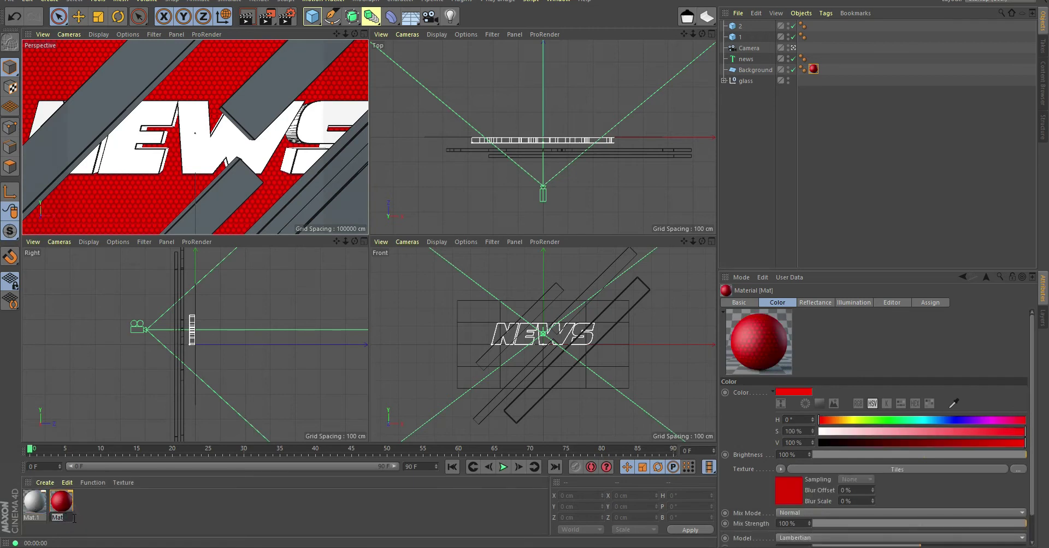
key("BackSpace")
type("d")
key("Return")
left_click(35, 516)
double_click(35, 517)
type("whi")
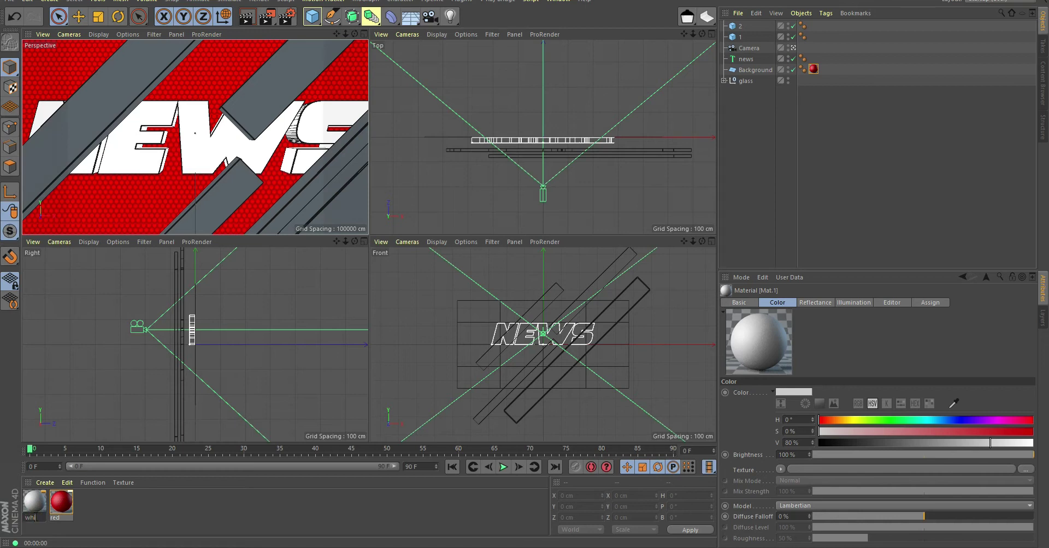
type("te")
key("Return")
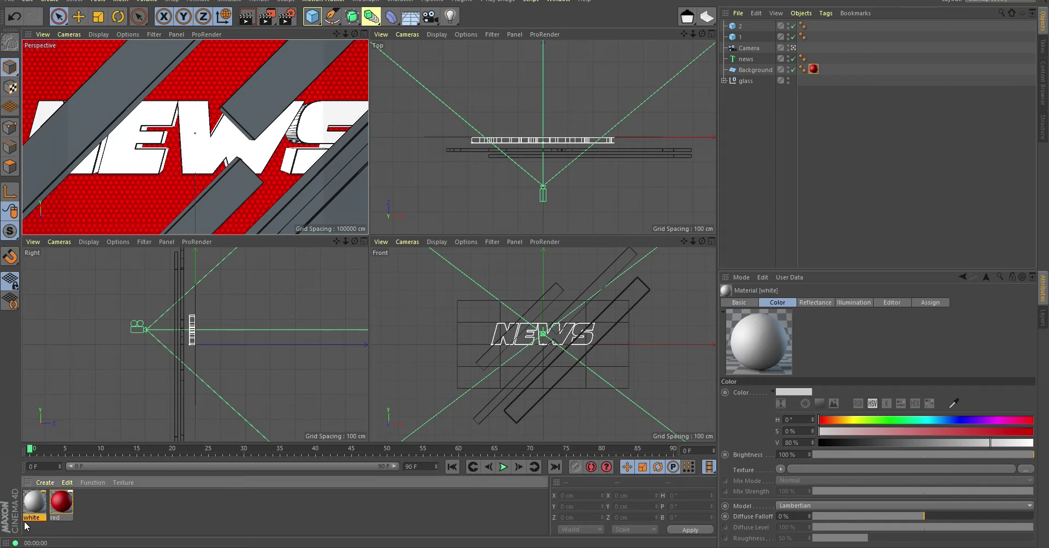
- Darken the white material's colour to 66% value and add a 5% Reflection (Legacy) layer
double_click(35, 511)
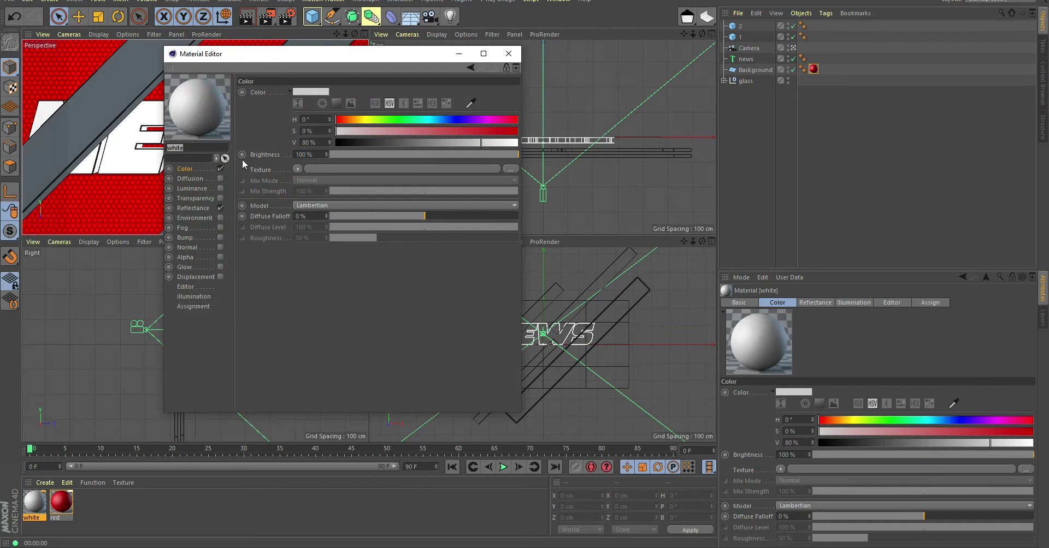
left_click(309, 91)
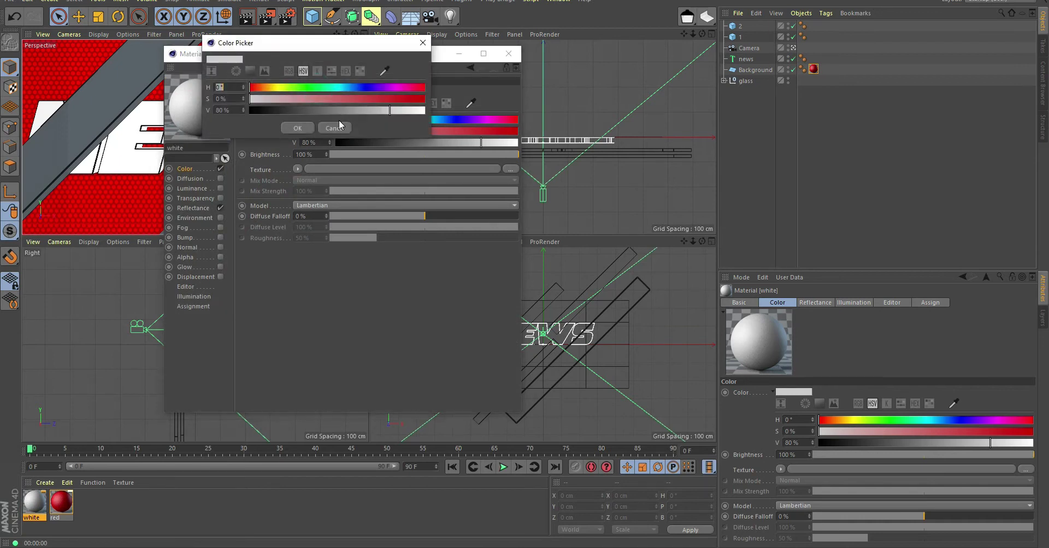
left_click_drag(386, 111, 365, 111)
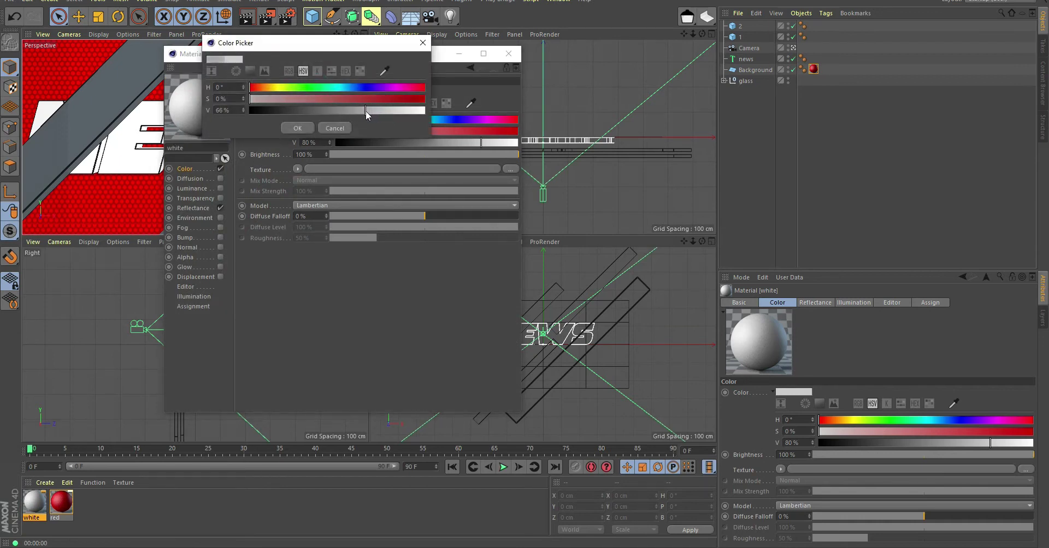
left_click(310, 129)
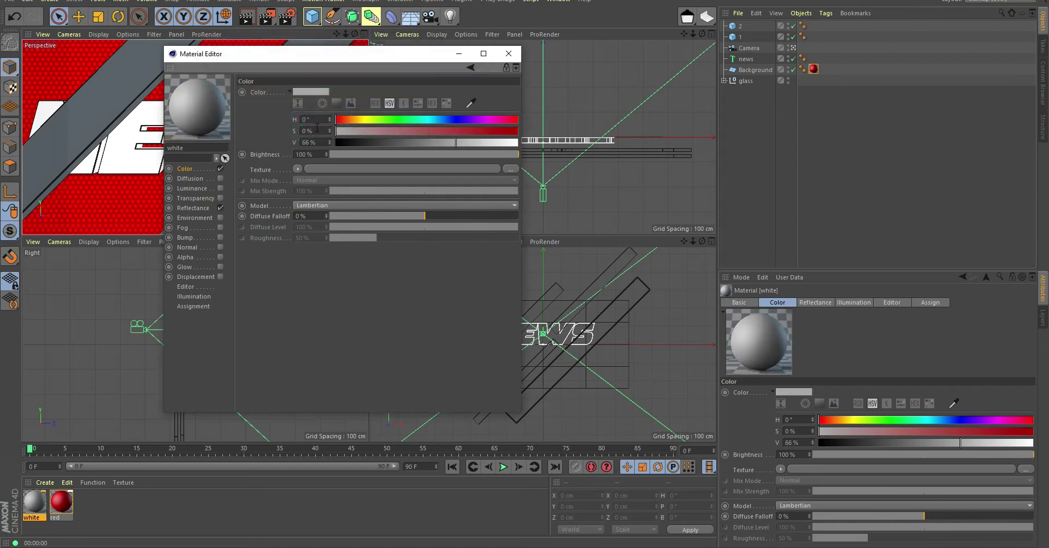
left_click(192, 209)
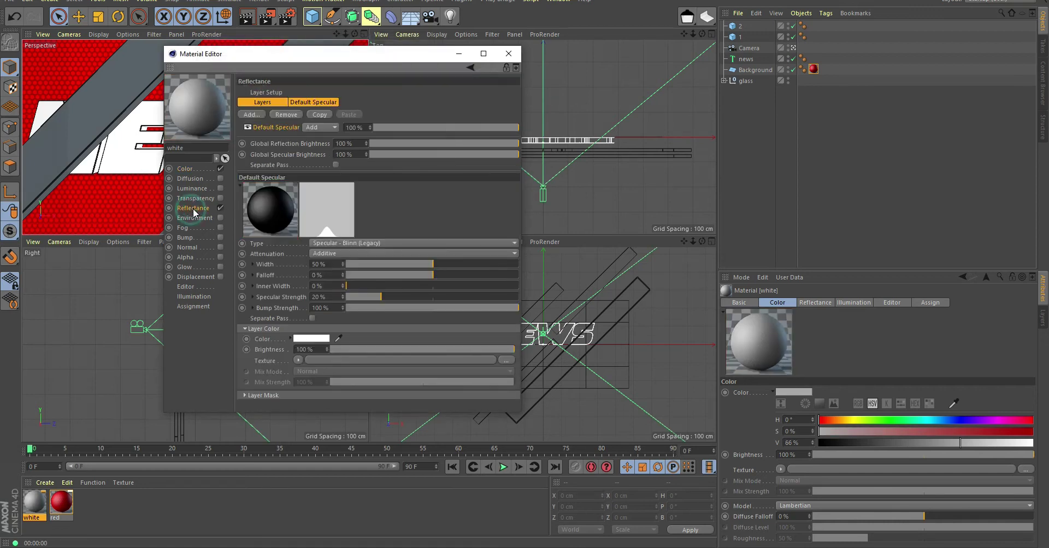
left_click(252, 115)
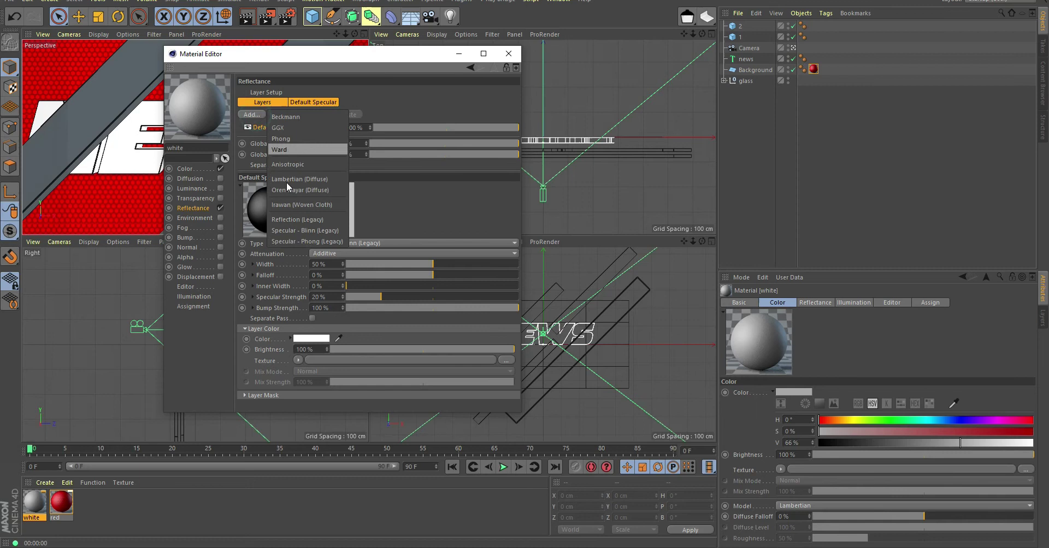
left_click(298, 219)
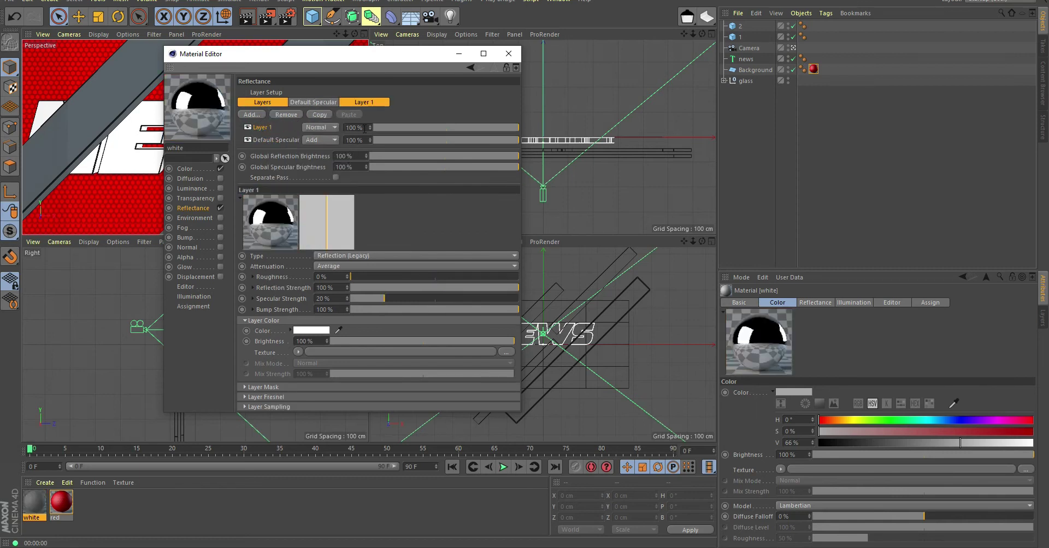
left_click(369, 130)
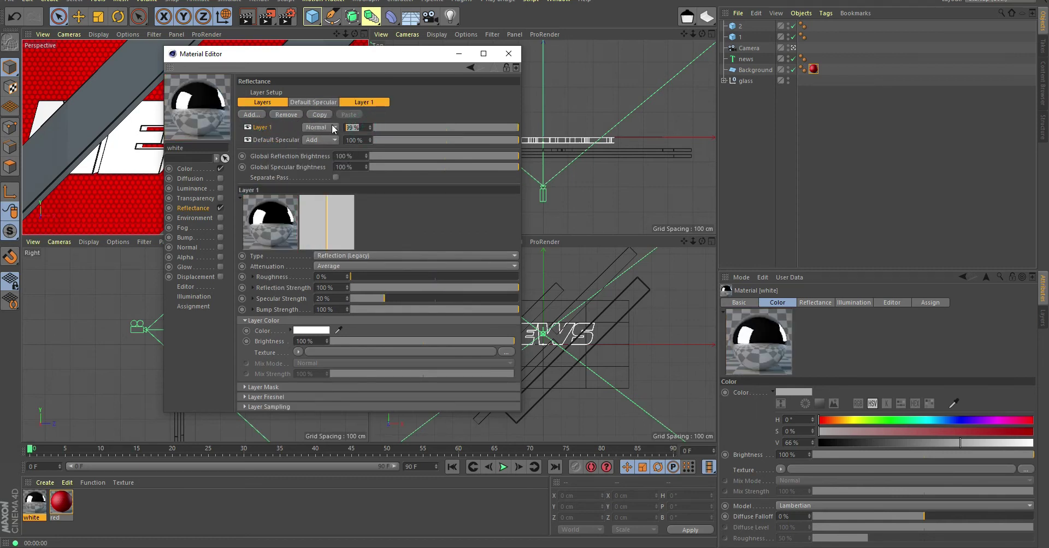
type("5")
key("Return")
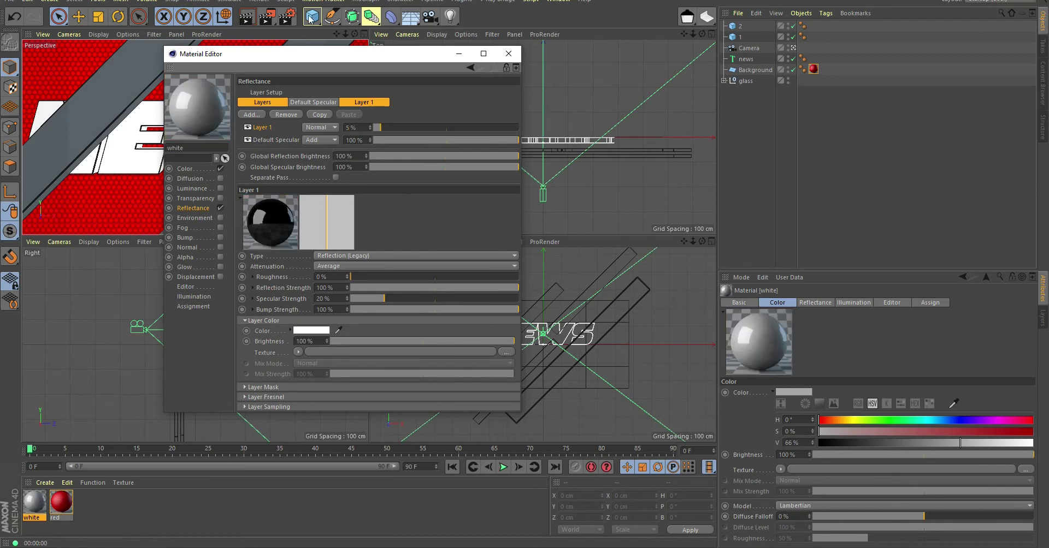
left_click(508, 53)
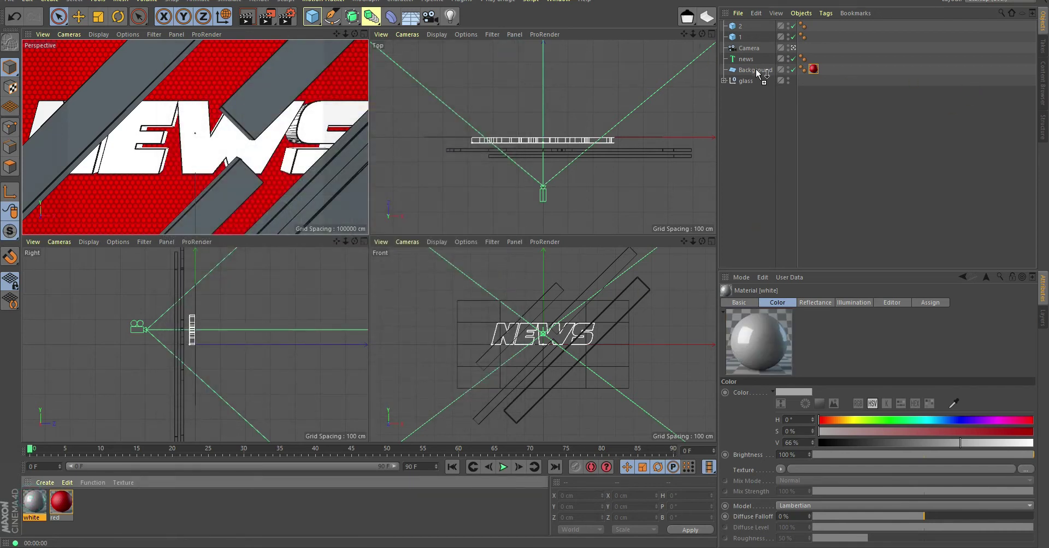
- Apply the white material to the news text and strip 1
left_click_drag(43, 490, 745, 60)
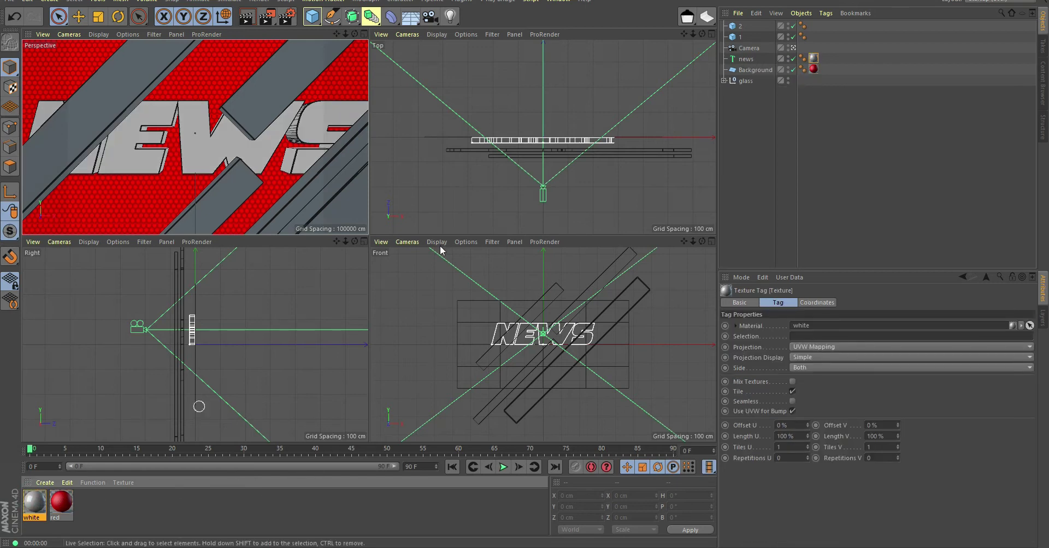
left_click(734, 28)
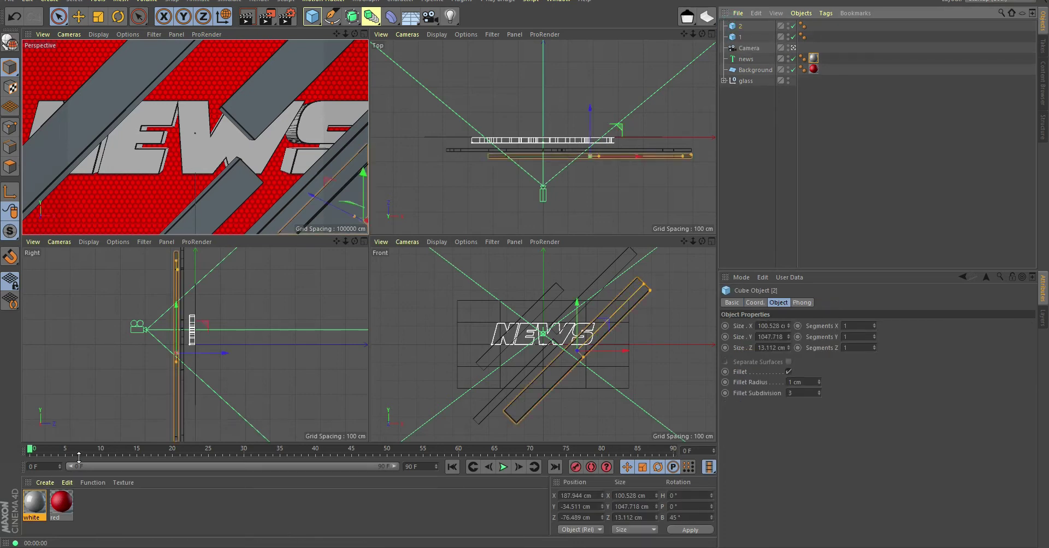
mouse_move(35, 502)
left_mouse_down()
mouse_move(770, 104)
mouse_move(740, 37)
left_mouse_up()
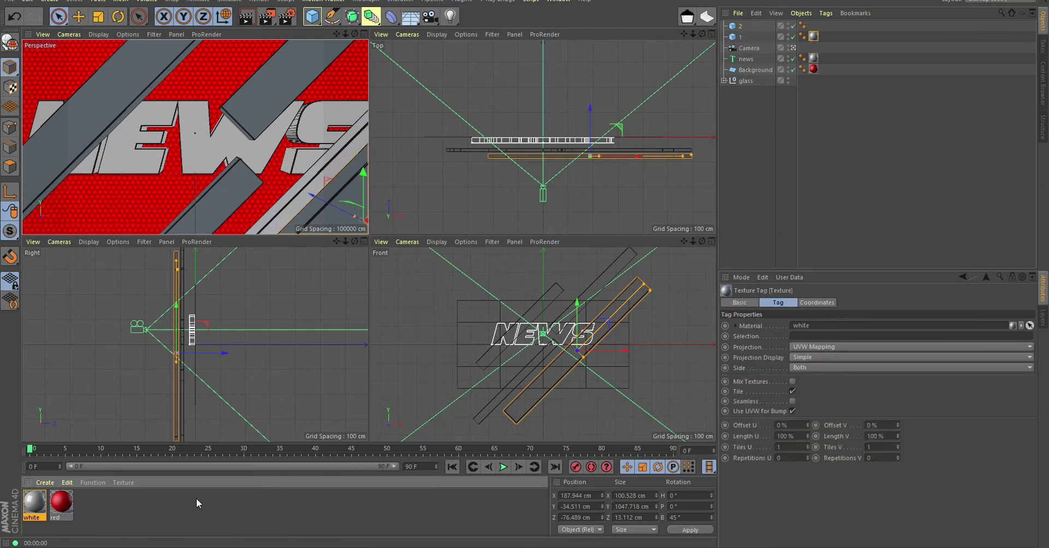
- Create a new material and set its colour to blue, hue about 214°
double_click(135, 503)
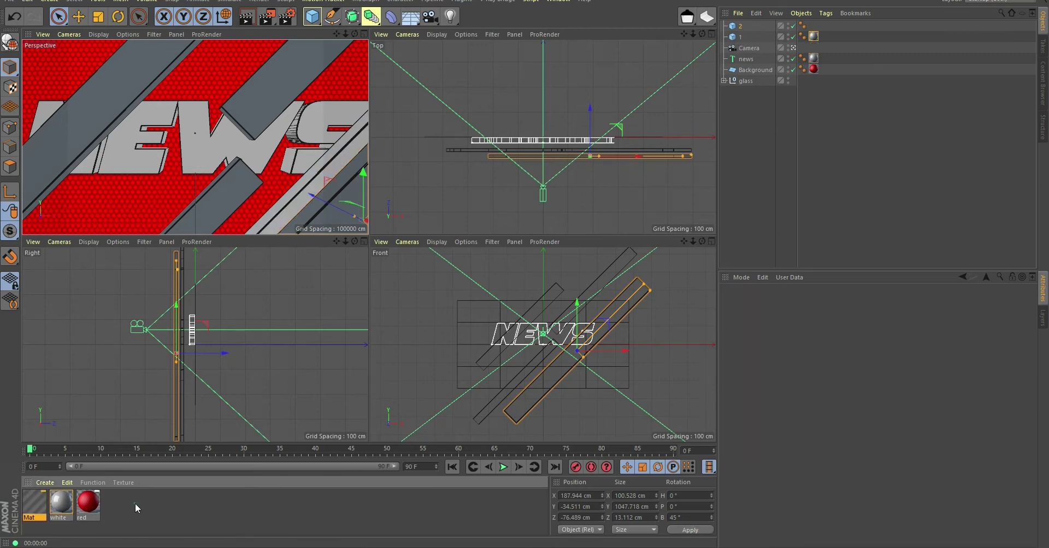
double_click(31, 508)
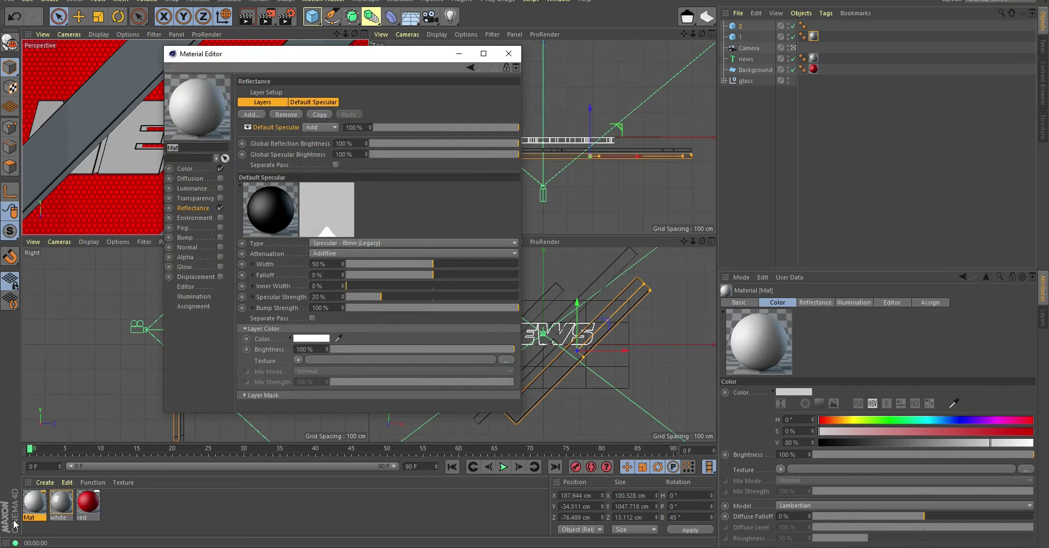
left_click(195, 169)
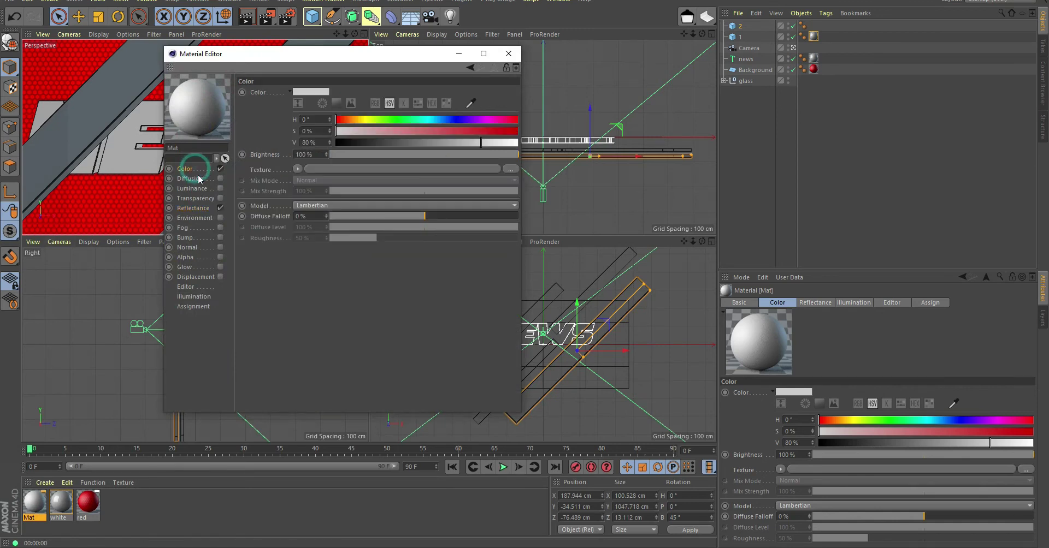
mouse_move(462, 120)
left_mouse_down()
mouse_move(448, 122)
mouse_move(519, 131)
left_mouse_up()
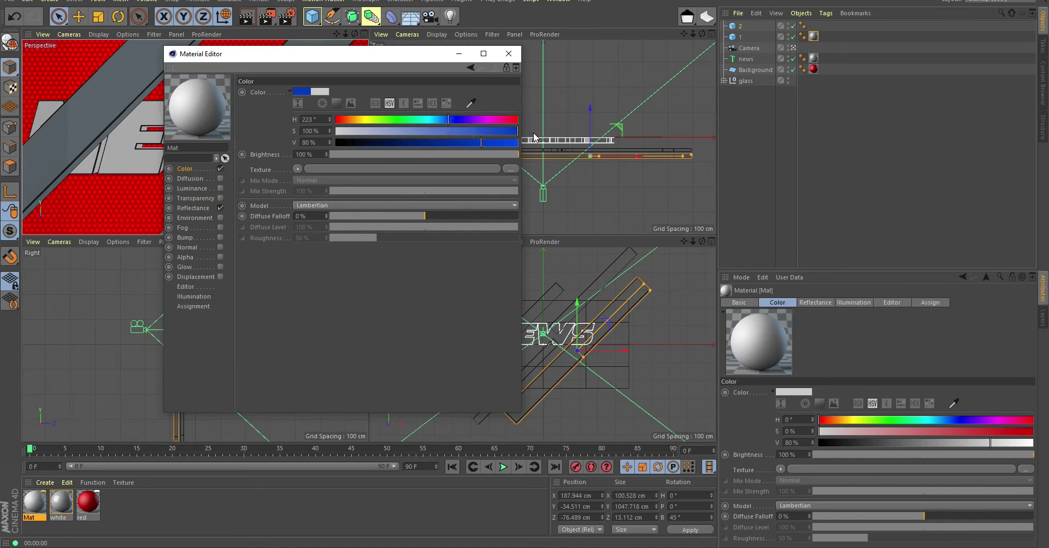
mouse_move(449, 123)
left_mouse_down()
mouse_move(425, 143)
mouse_move(438, 145)
left_mouse_up()
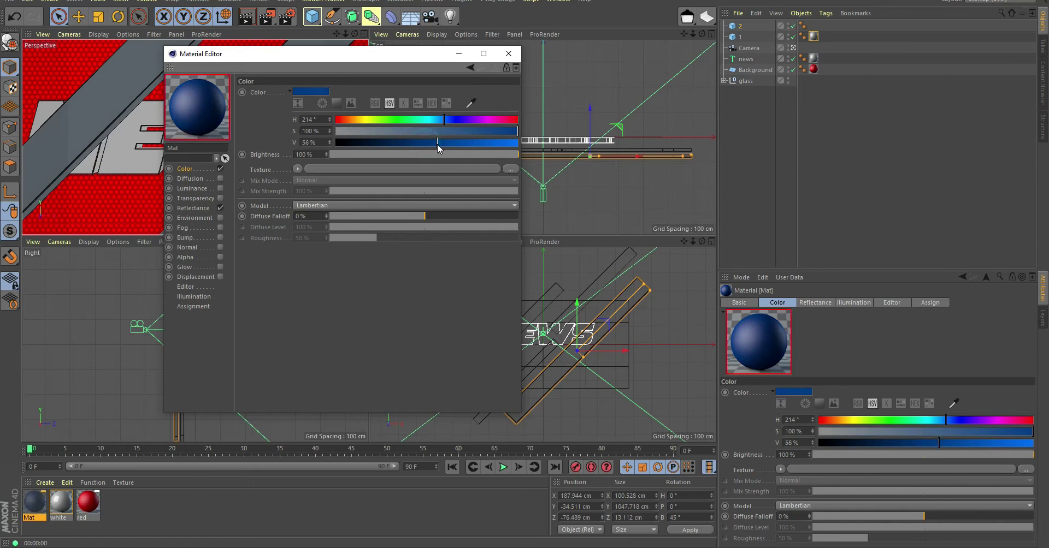
- Add a 5% Reflection (Legacy) layer and apply the blue material to strip 2
left_click(202, 209)
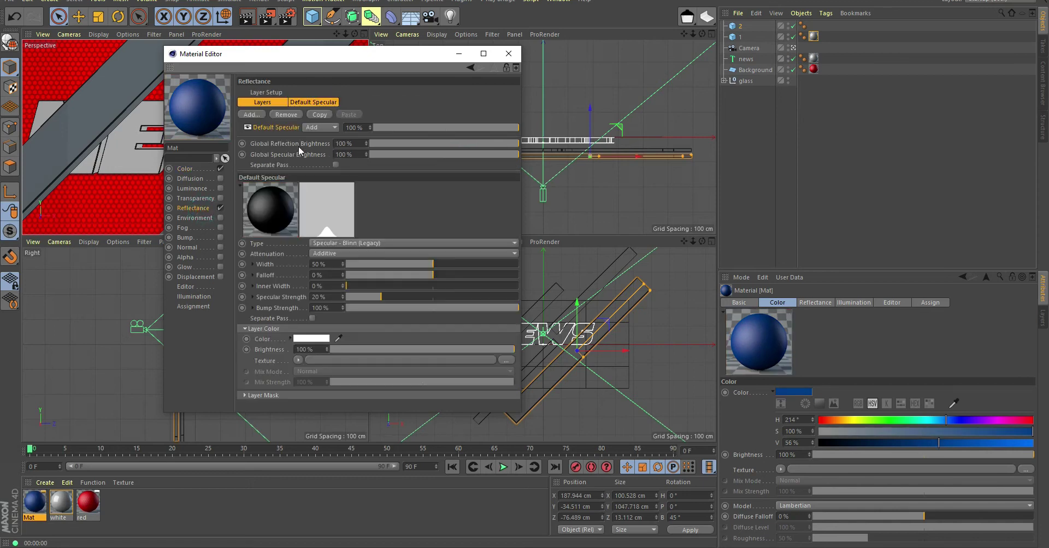
left_click(254, 116)
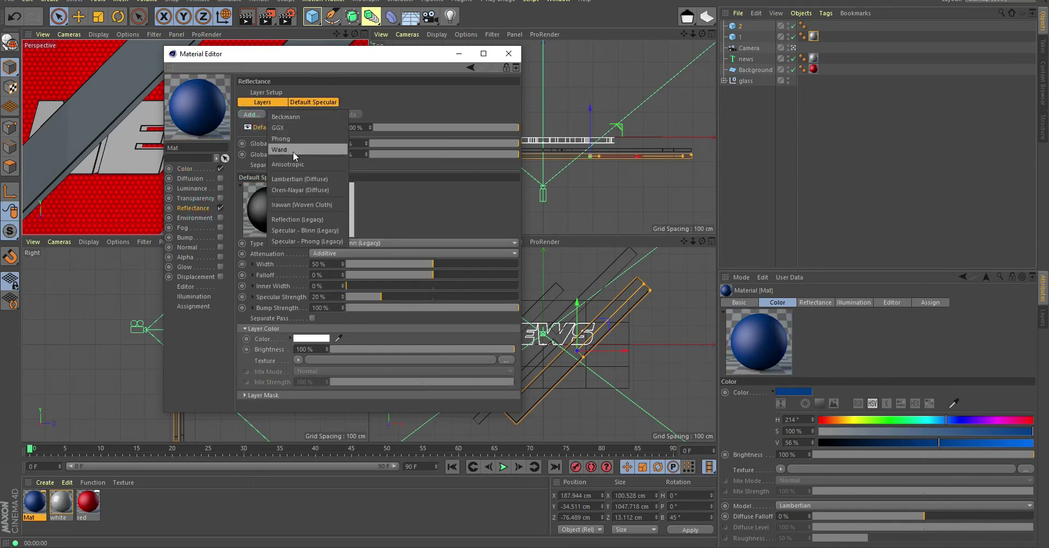
left_click(300, 219)
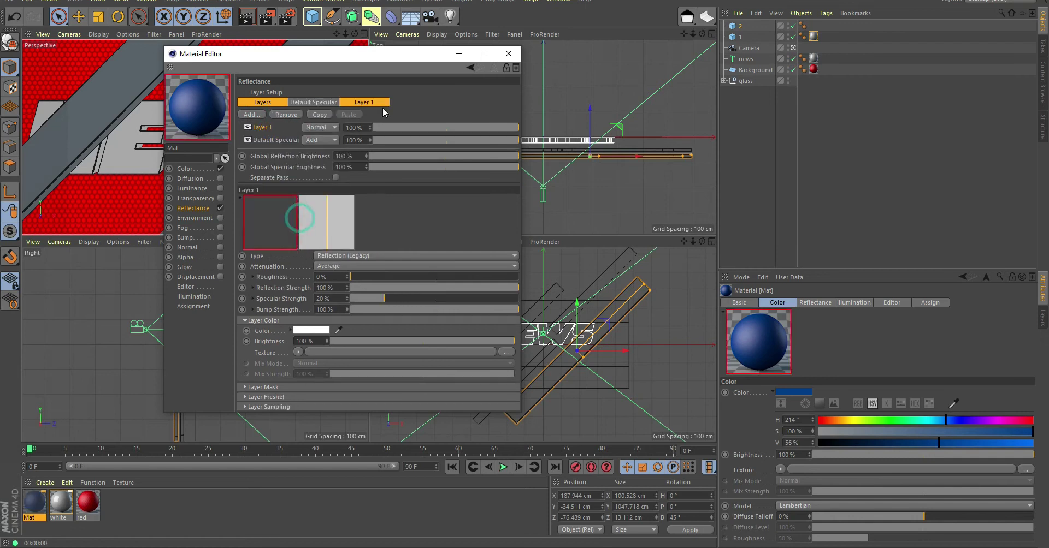
double_click(360, 129)
type("5")
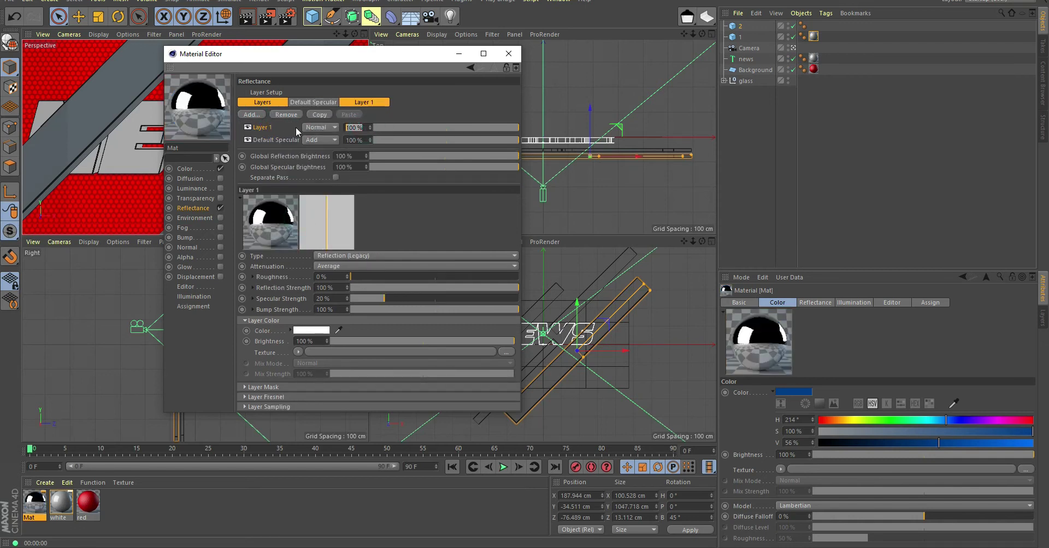
key("Return")
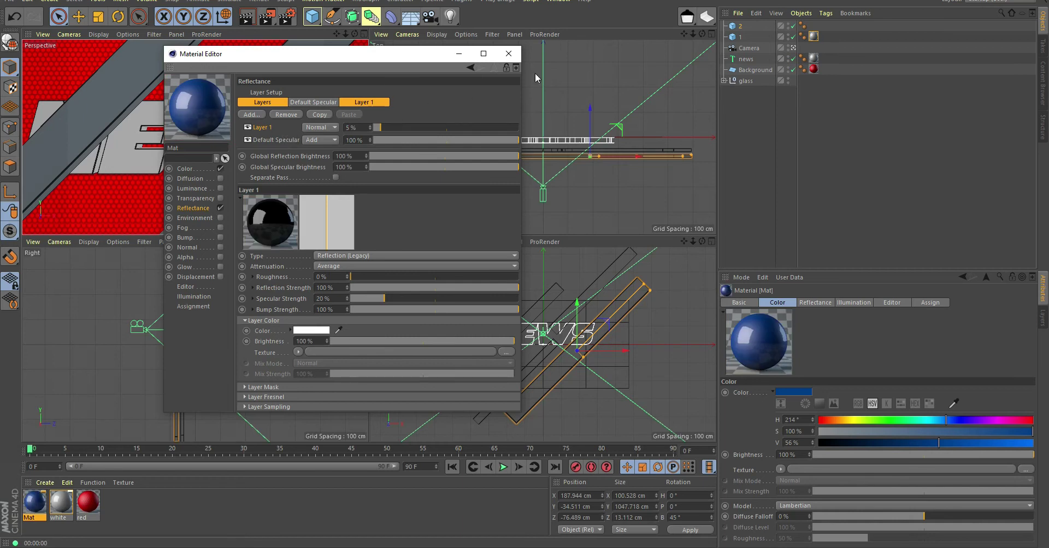
left_click(511, 57)
left_click_drag(35, 512, 757, 90)
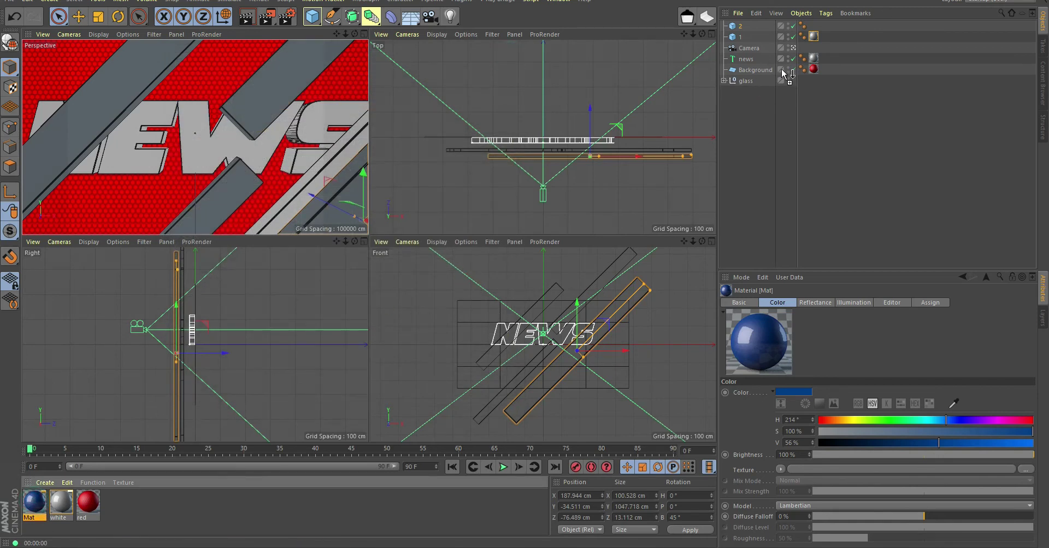
left_click_drag(754, 87, 742, 30)
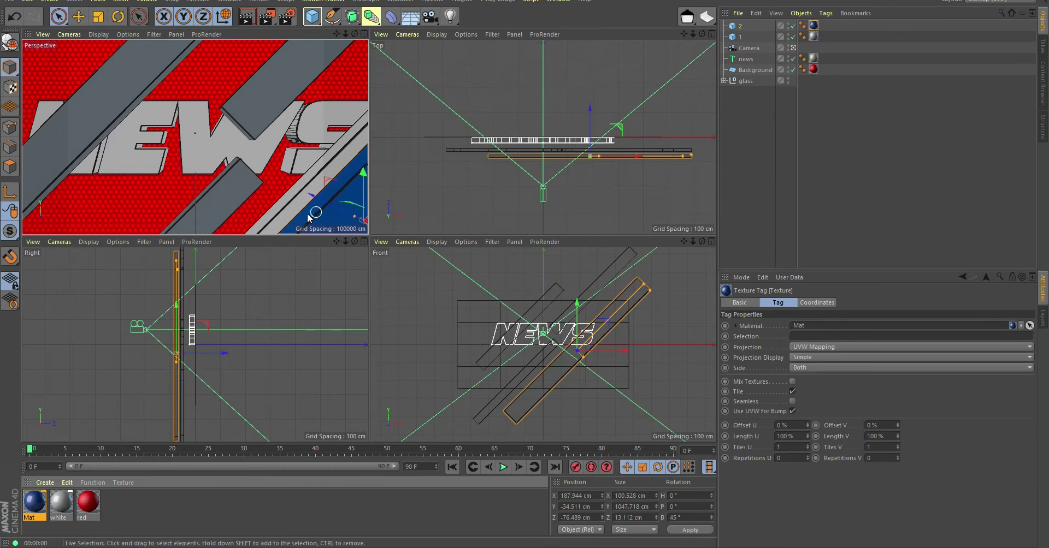
- Create a new material named 'glass'
left_click(745, 80)
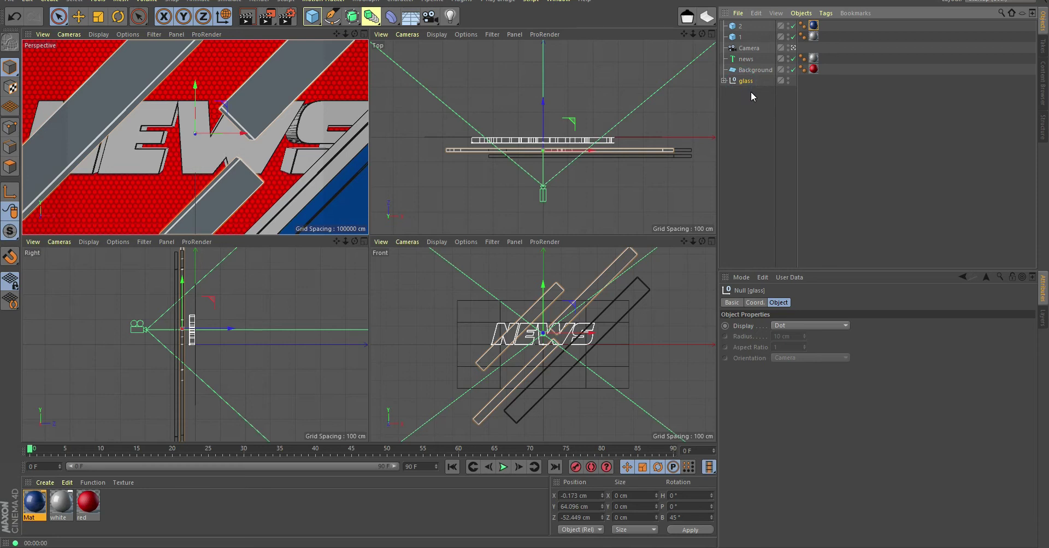
double_click(165, 512)
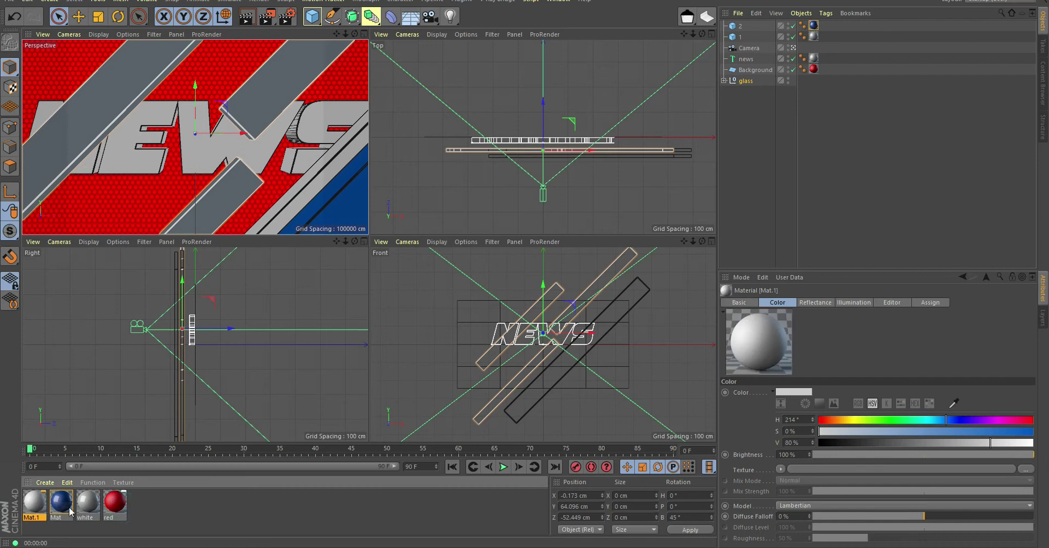
left_click(32, 518)
type("glas")
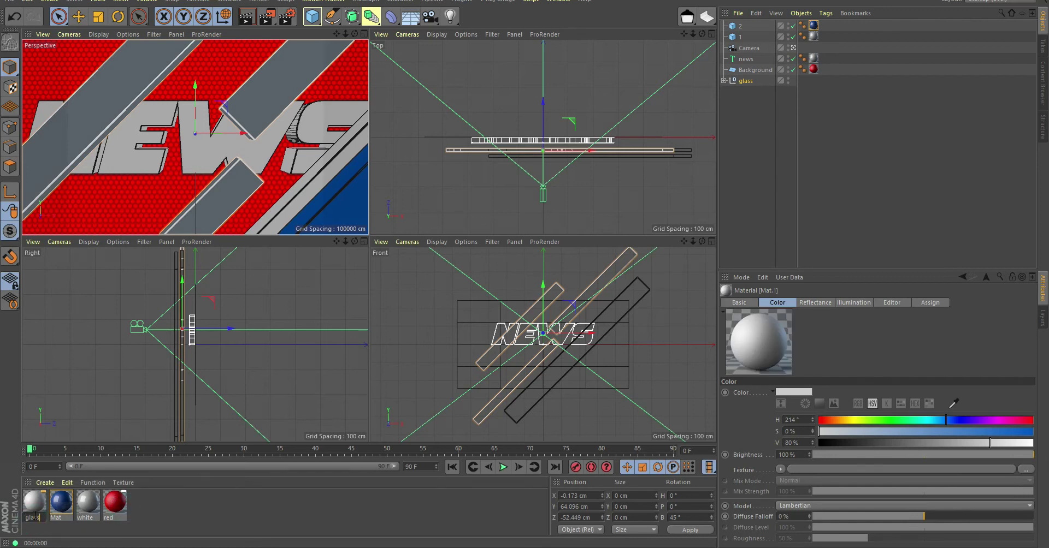
type("s")
key("Return")
- Enable transparency with refraction 1.2 and 95% brightness, then apply glass to the glass group
double_click(33, 503)
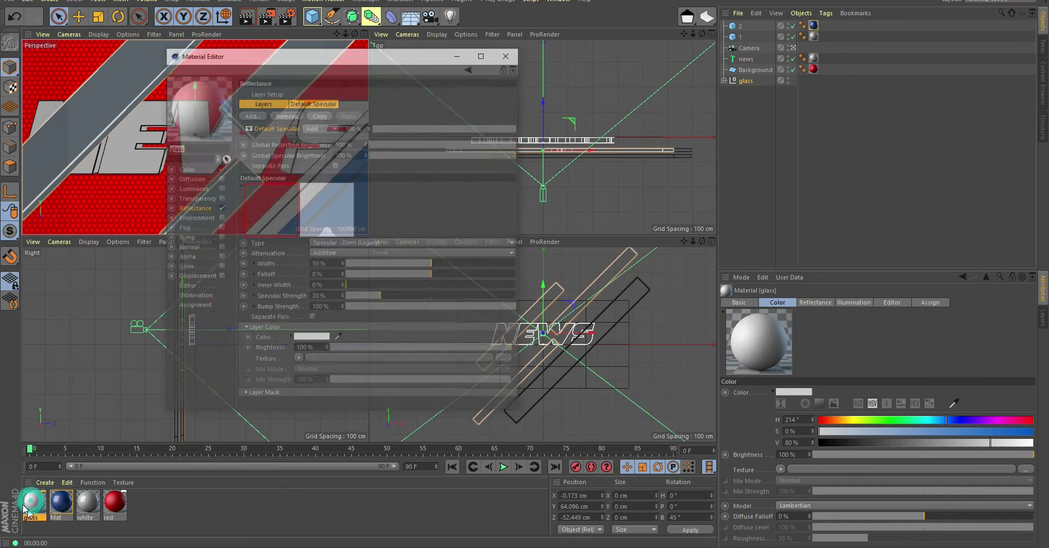
left_click(191, 198)
left_click(220, 199)
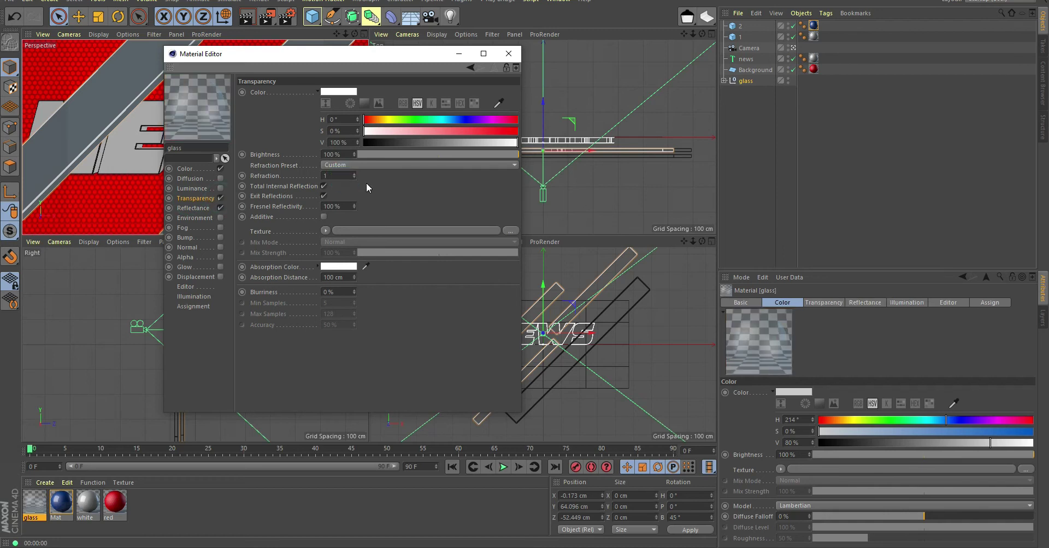
type(".2")
key("Return")
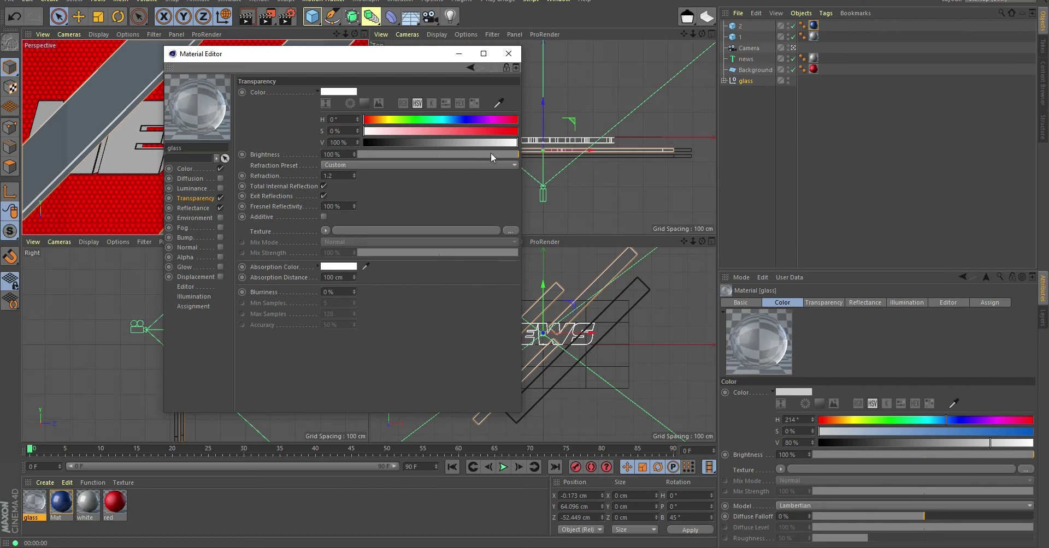
double_click(341, 155)
type("95")
key("Return")
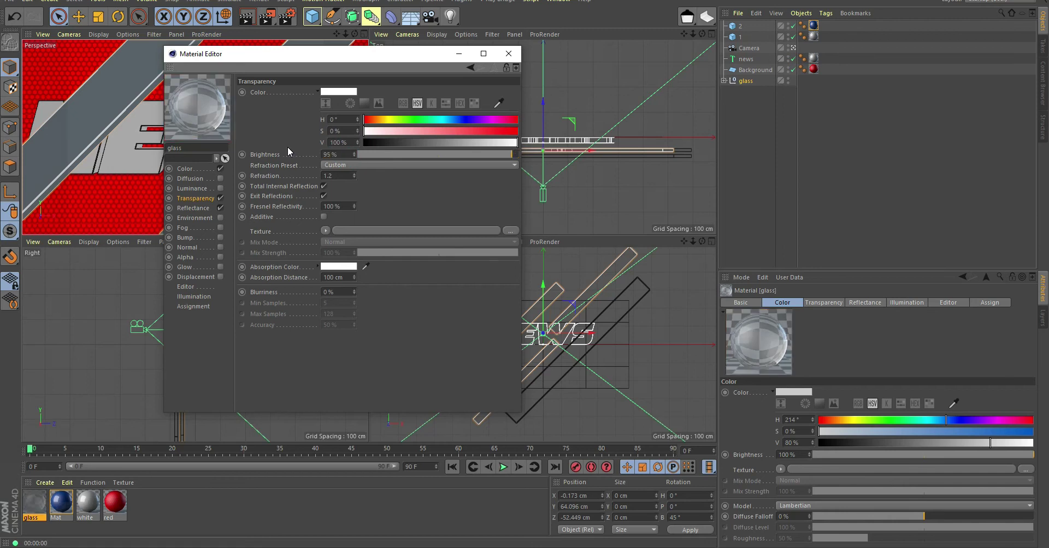
left_click(508, 53)
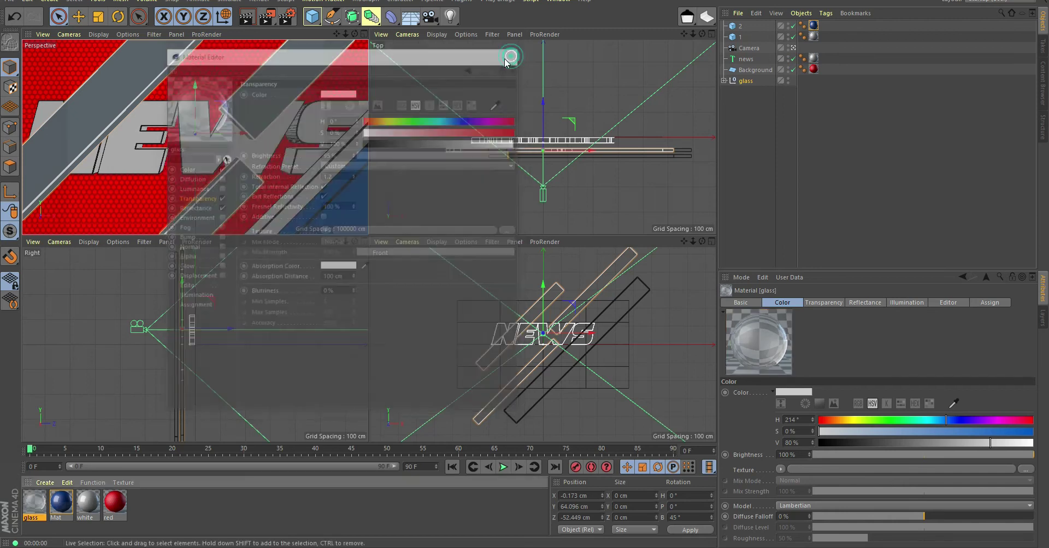
left_click_drag(34, 502, 756, 81)
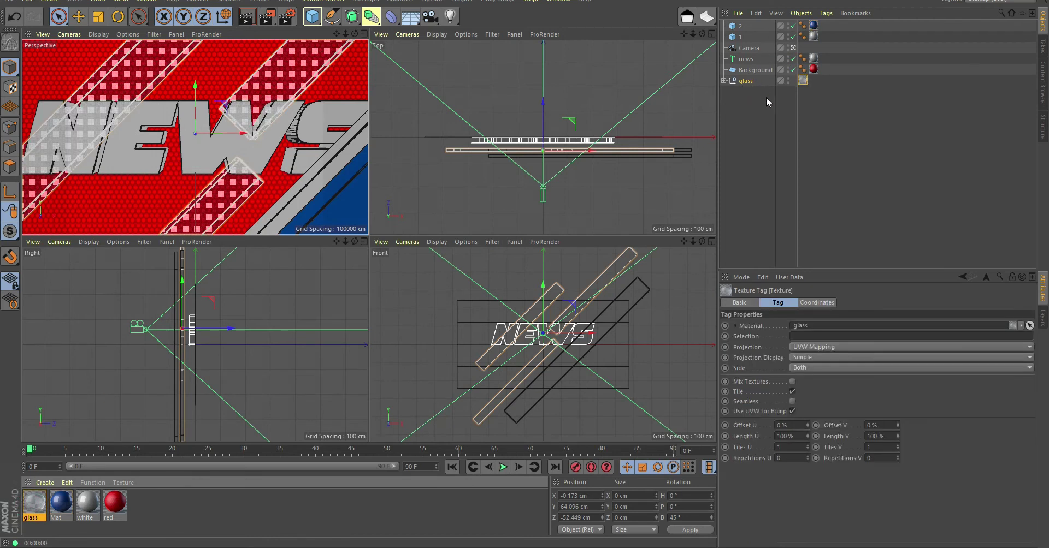
- Render the perspective view to preview the glass strips over NEWS, then open Plugins
left_click(248, 24)
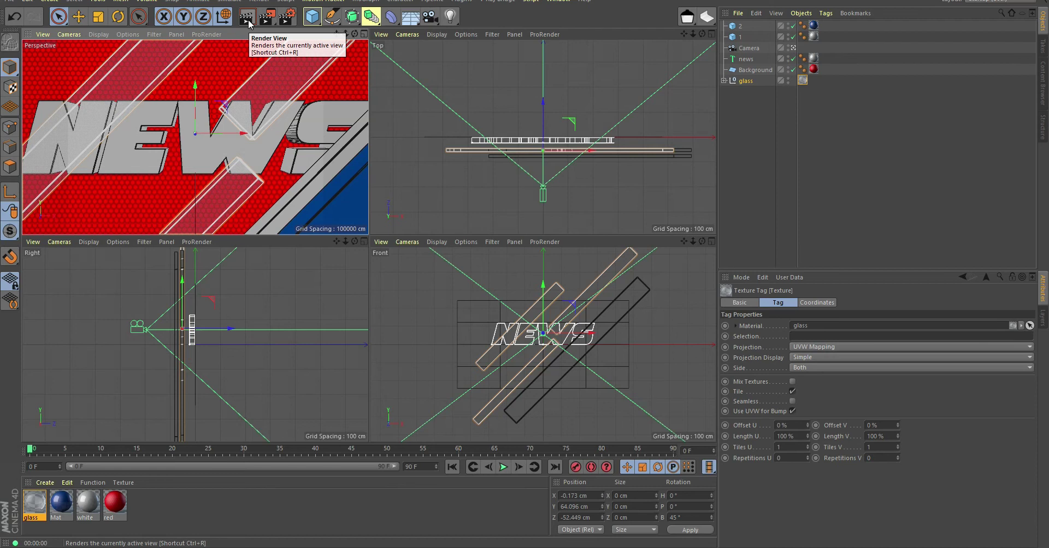
left_click(247, 22)
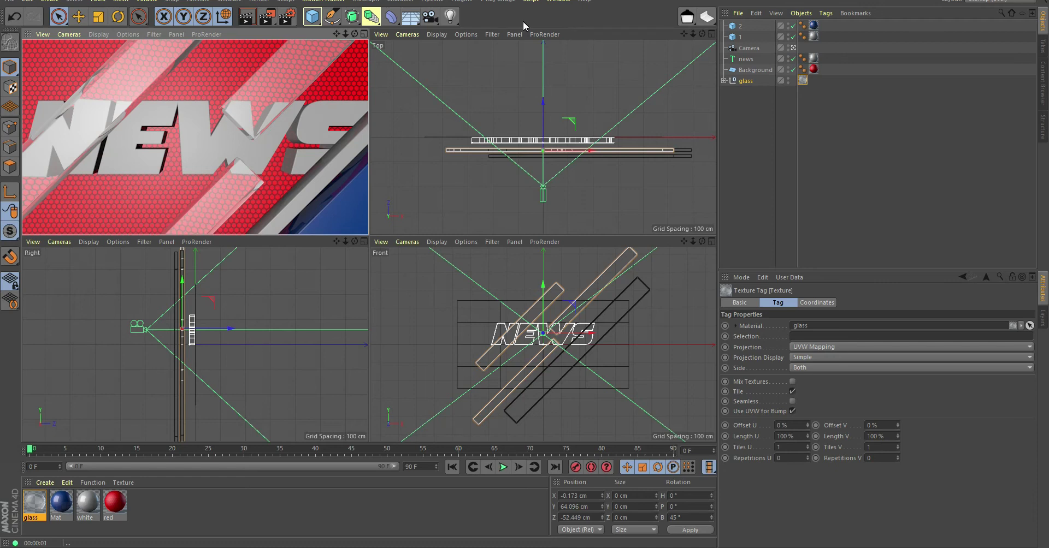
left_click(460, 1)
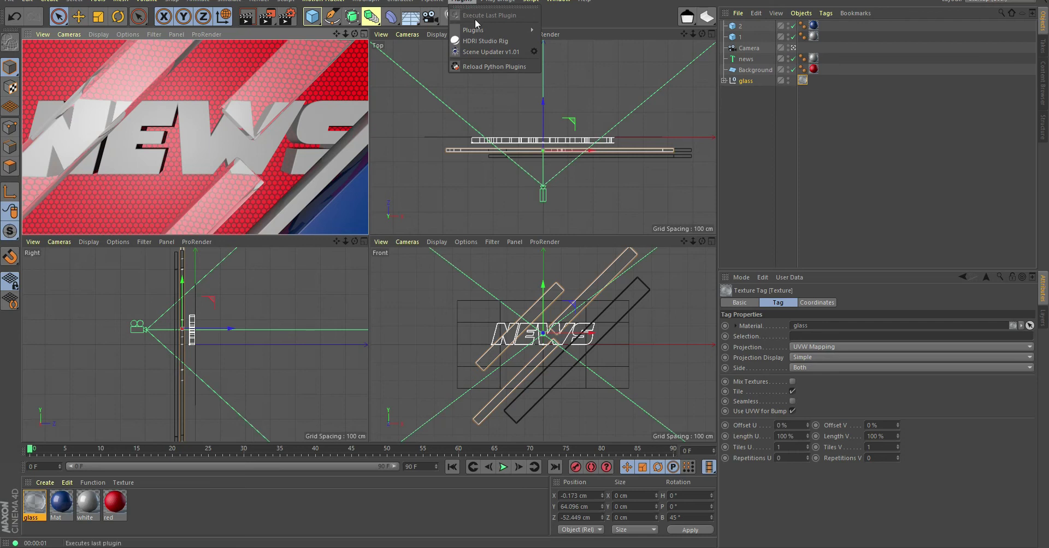
- Add an HDRI Studio Rig with its seamless floor turned off, previewed in an interactive render region
left_click(505, 41)
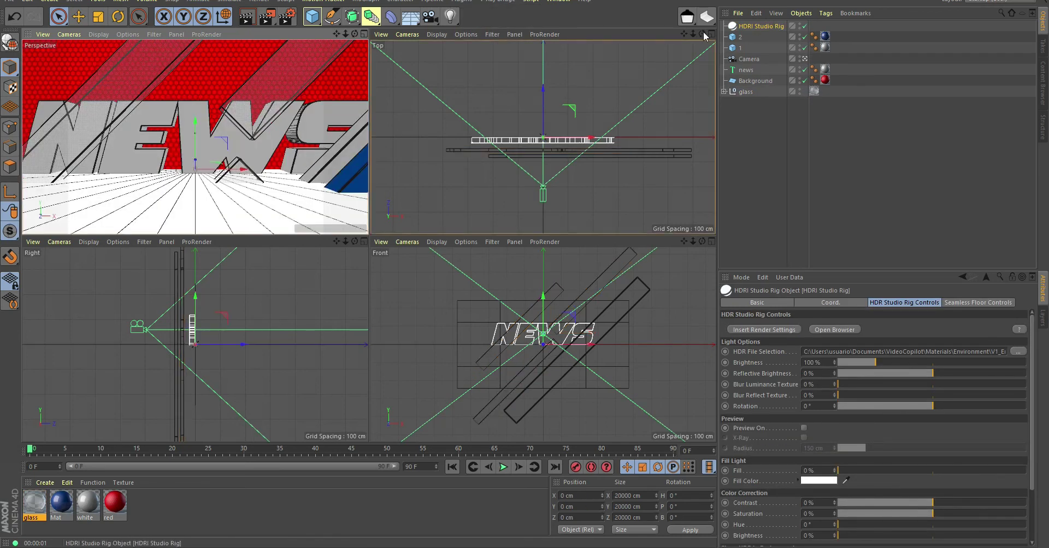
left_click(951, 303)
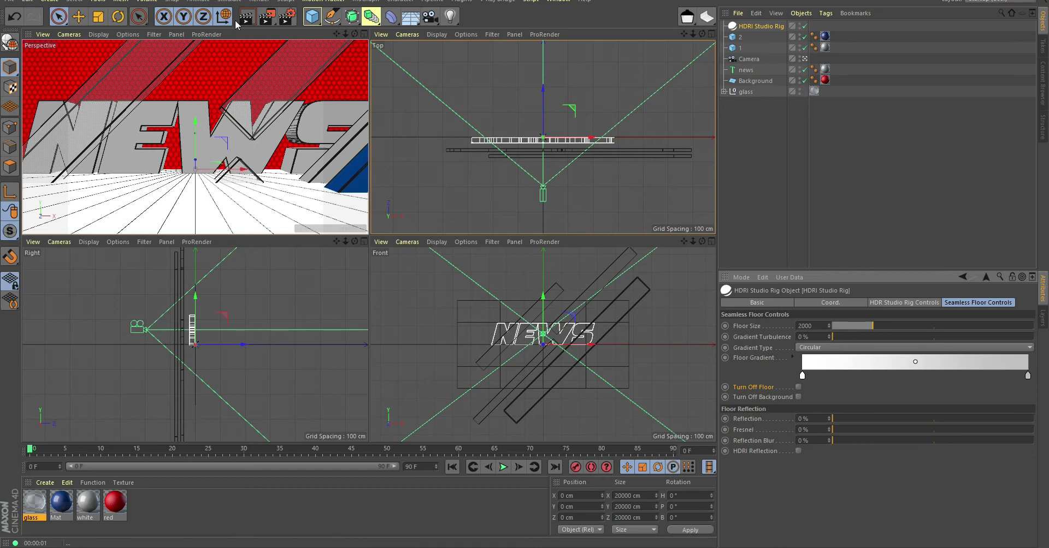
key("alt+r")
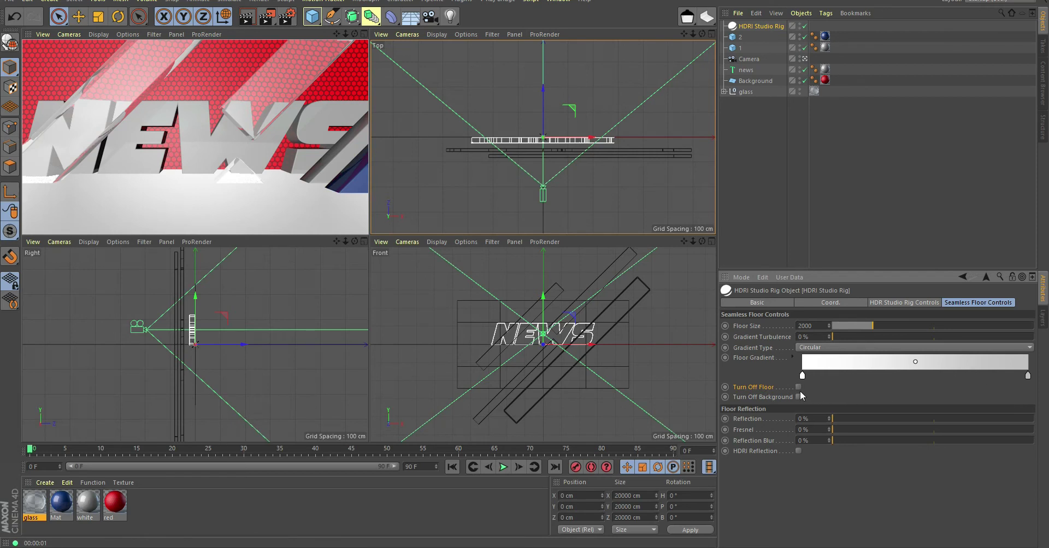
left_click(798, 386)
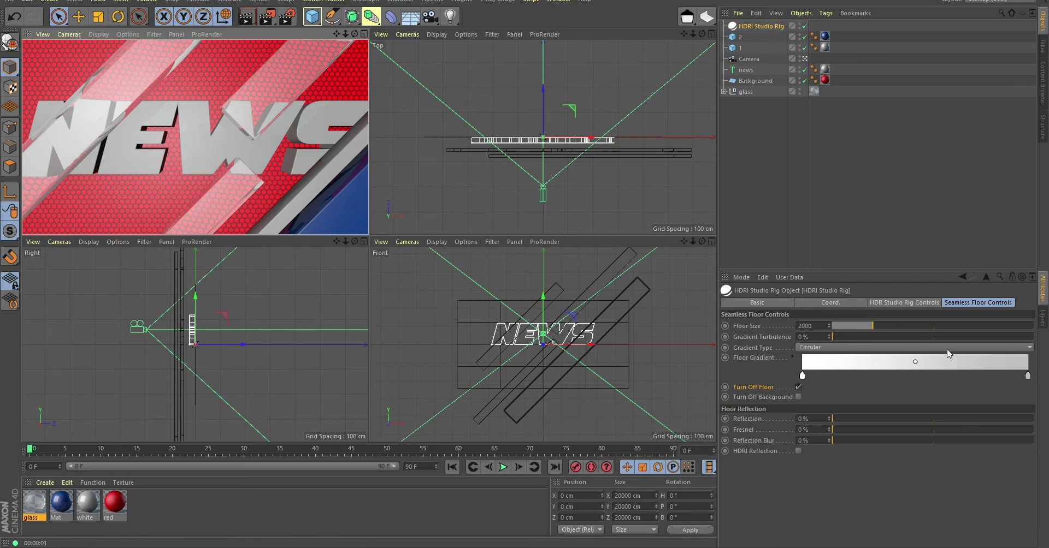
left_click(916, 301)
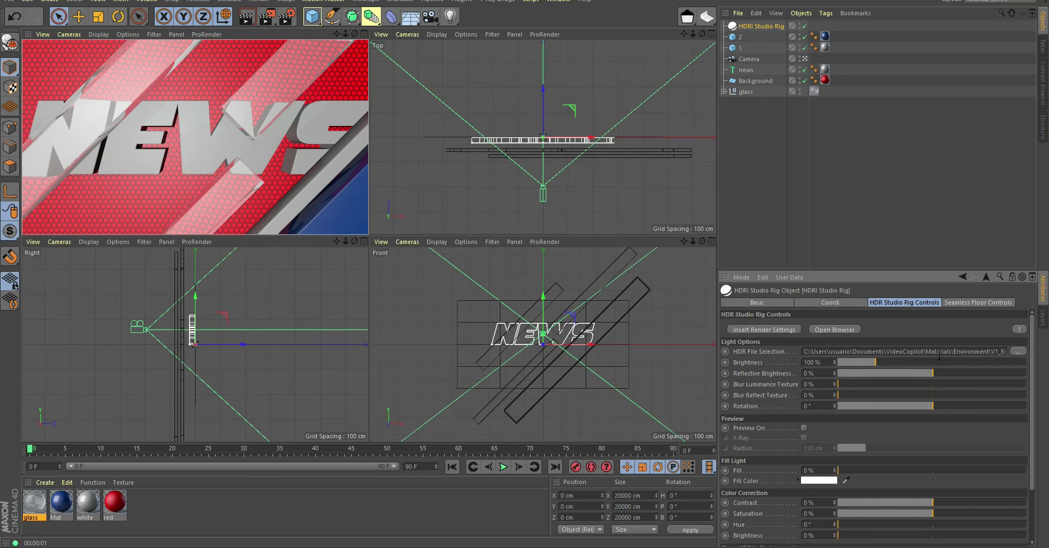
- Load an HDRI_STUDIO image from Favorites > HDRIs into the rig's HDR file and re-render
left_click(1042, 87)
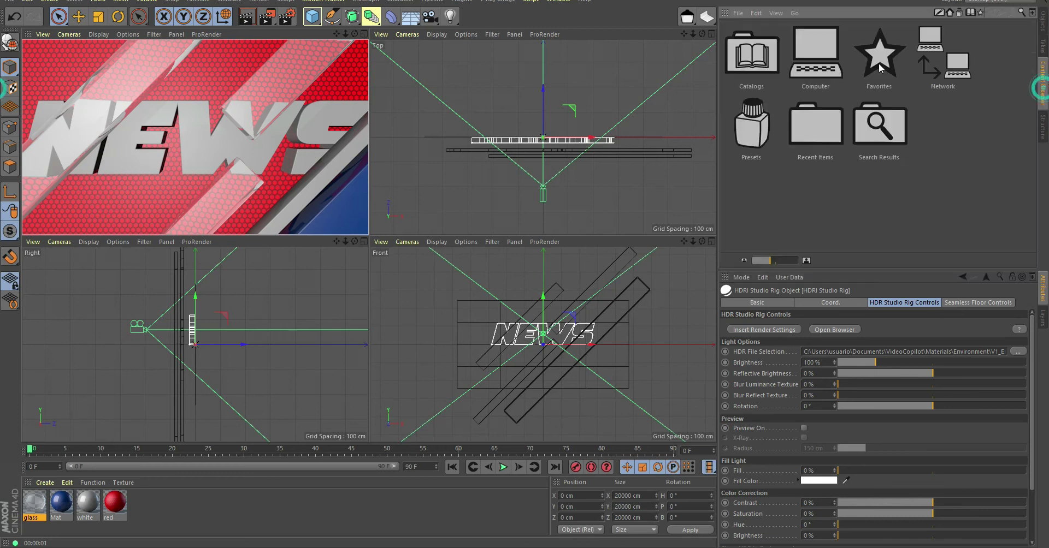
double_click(879, 64)
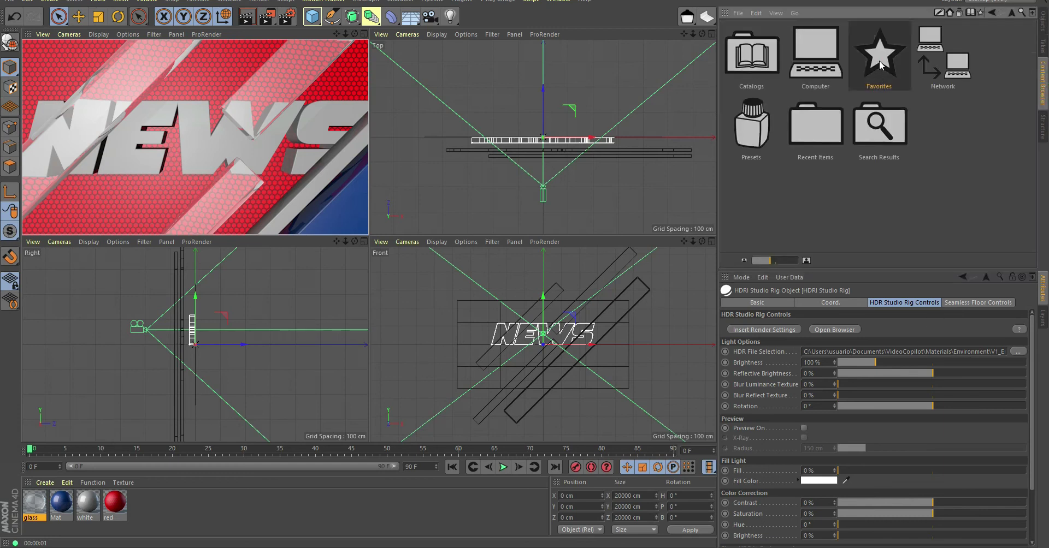
double_click(763, 60)
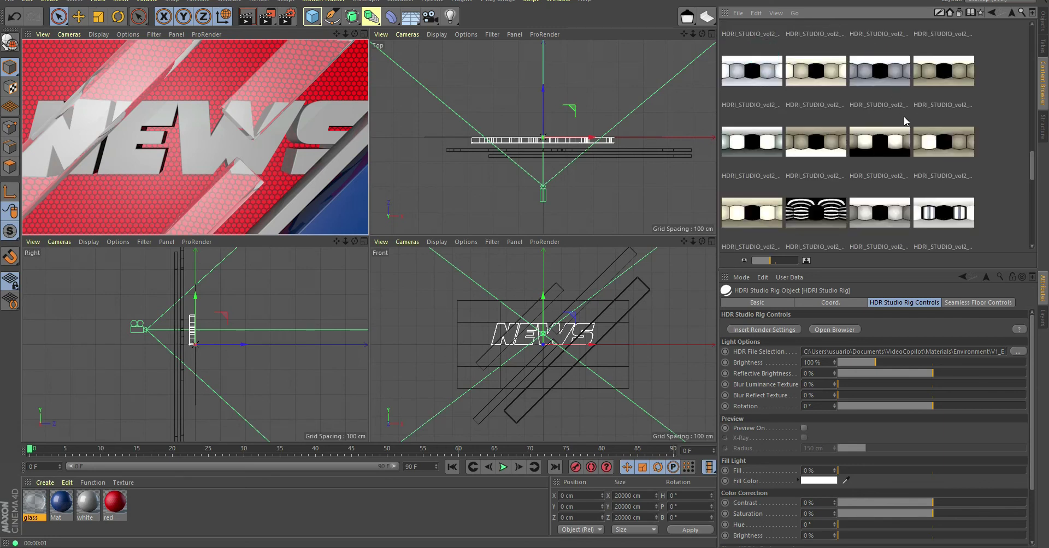
scroll(904, 121, "down", 2)
scroll(904, 120, "down", 2)
scroll(904, 123, "down", 2)
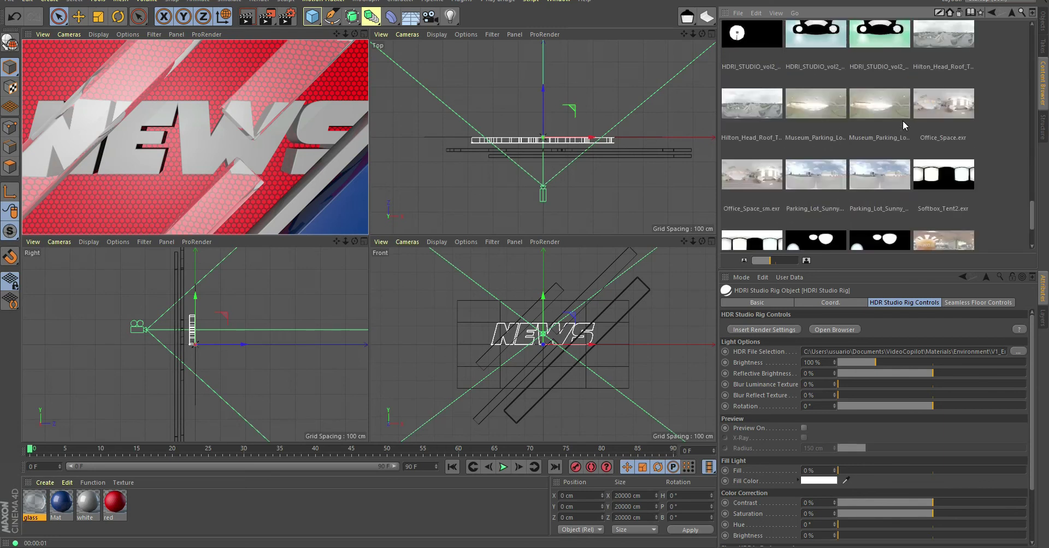
scroll(902, 121, "up", 2)
scroll(903, 122, "up", 1)
scroll(902, 121, "up", 1)
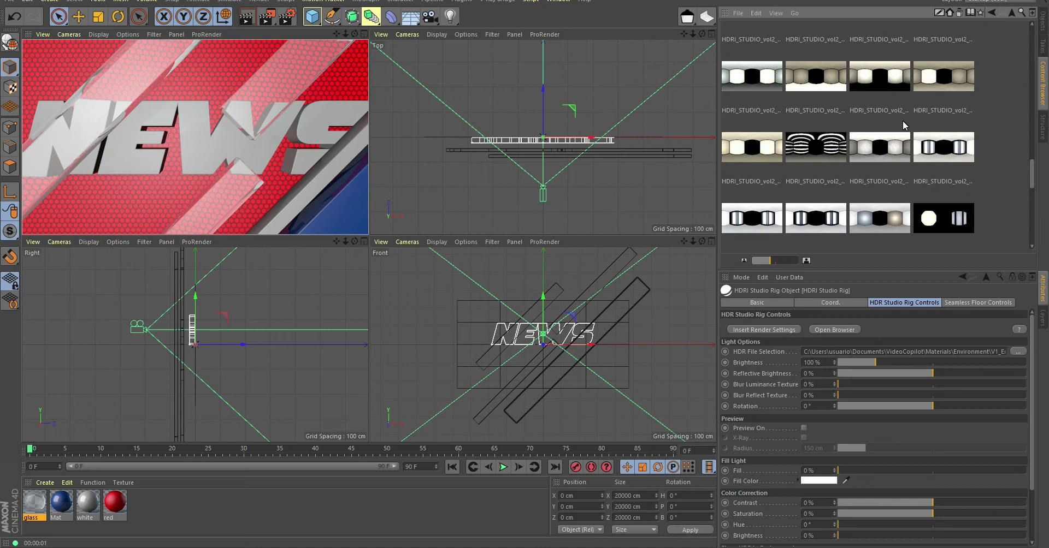
scroll(902, 126, "up", 3)
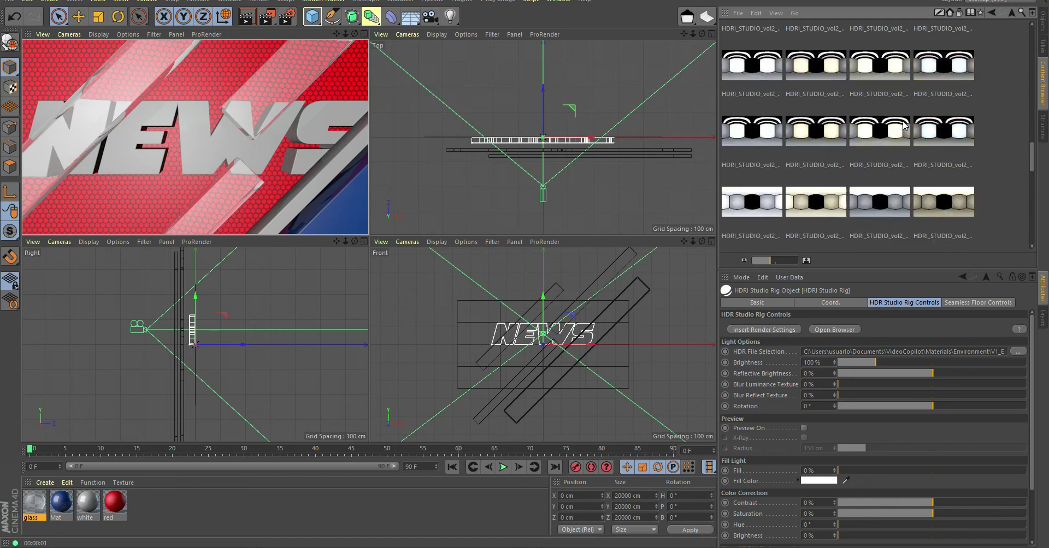
mouse_move(957, 67)
left_mouse_down()
mouse_move(1010, 279)
mouse_move(989, 355)
left_mouse_up()
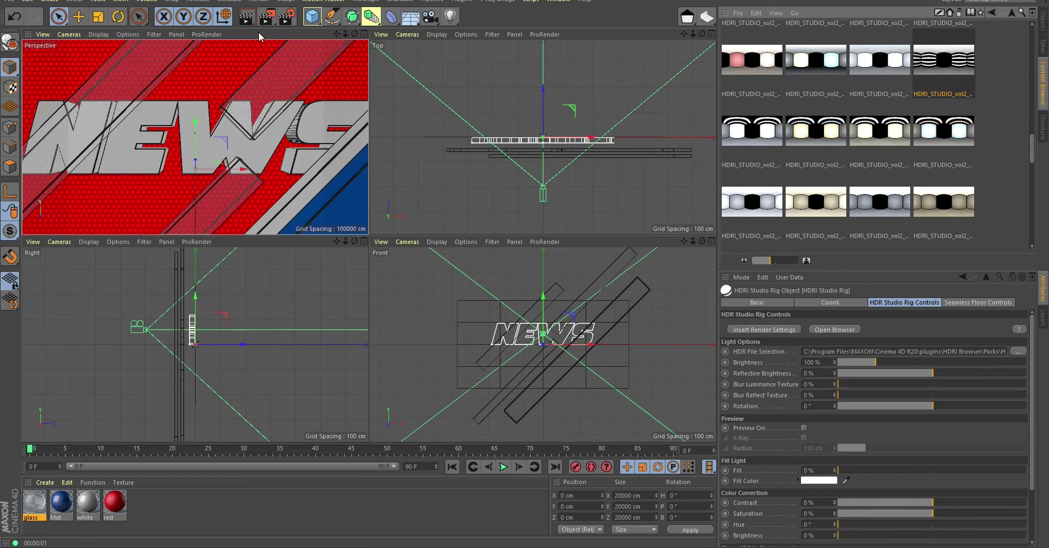
left_click(245, 17)
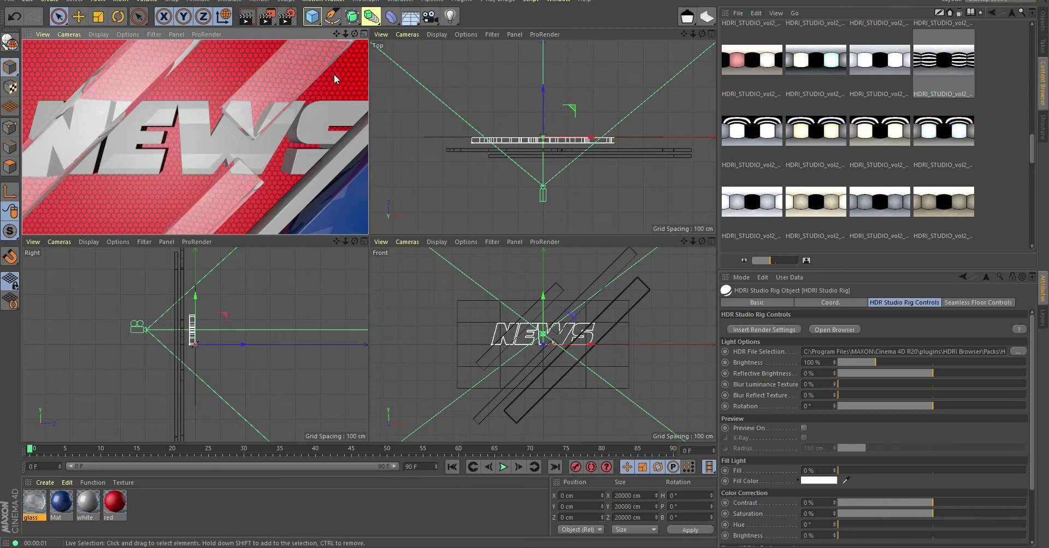
- Add a Global Illumination effect to the render settings with Low samples
left_click(288, 16)
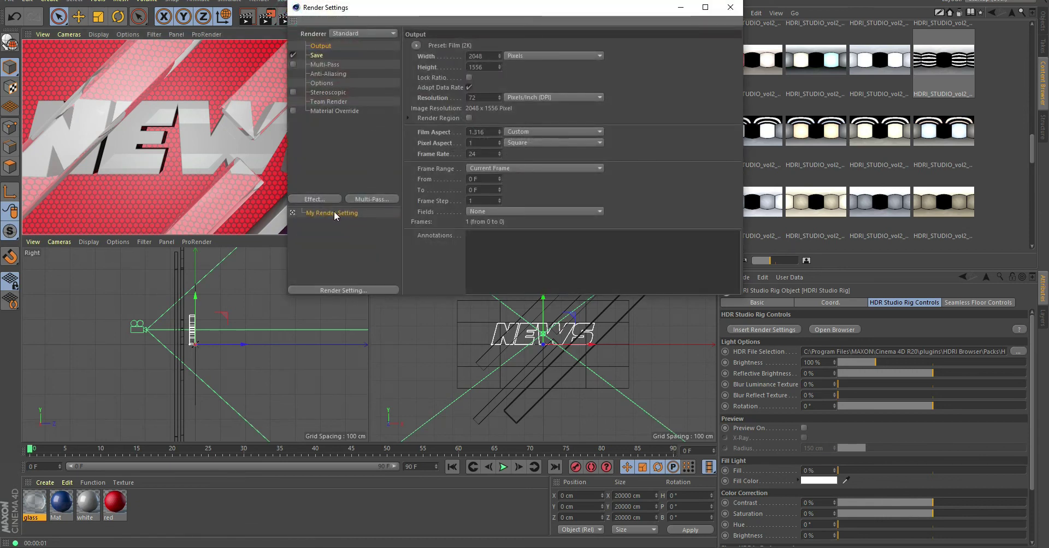
left_click(317, 197)
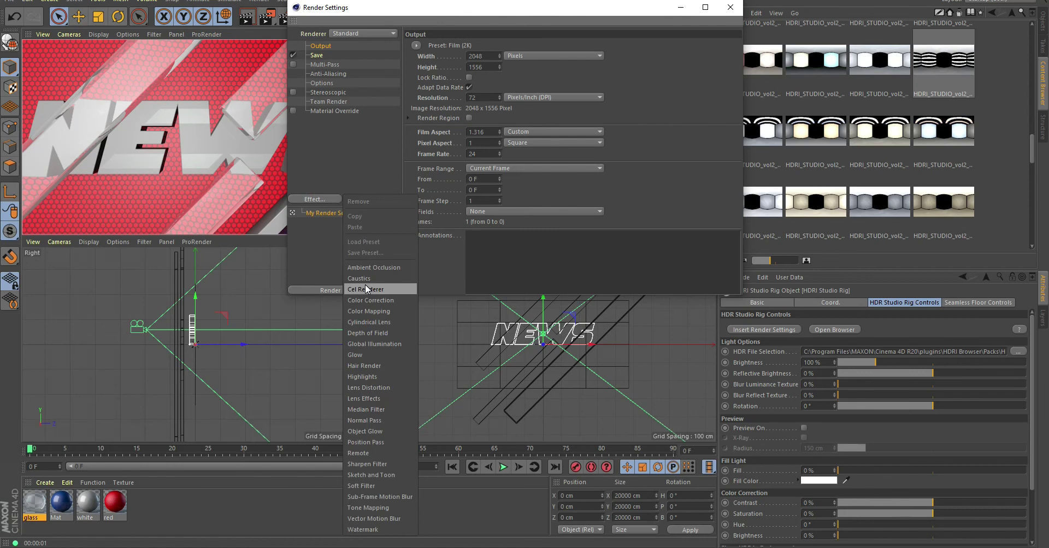
left_click(365, 344)
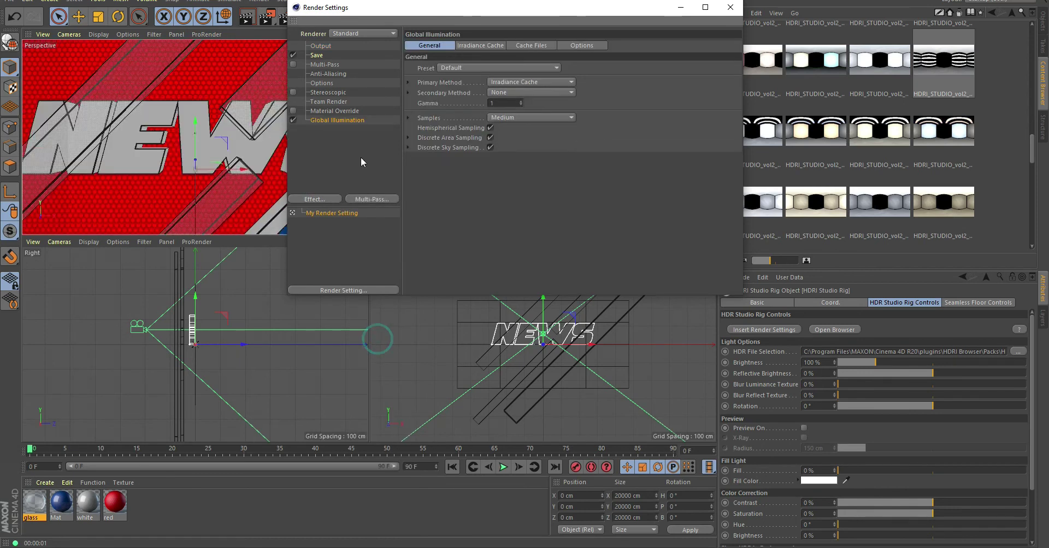
left_click(529, 119)
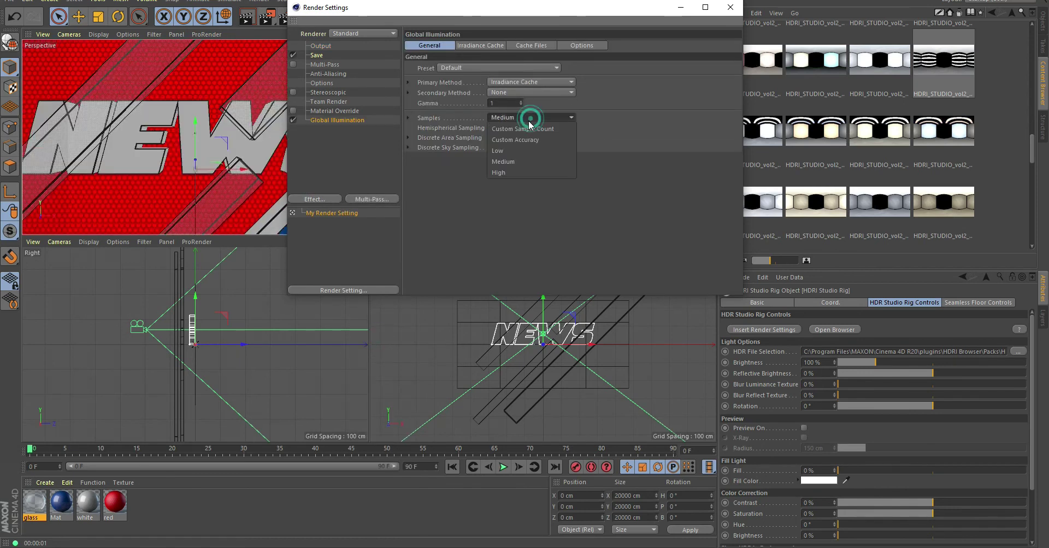
left_click(519, 152)
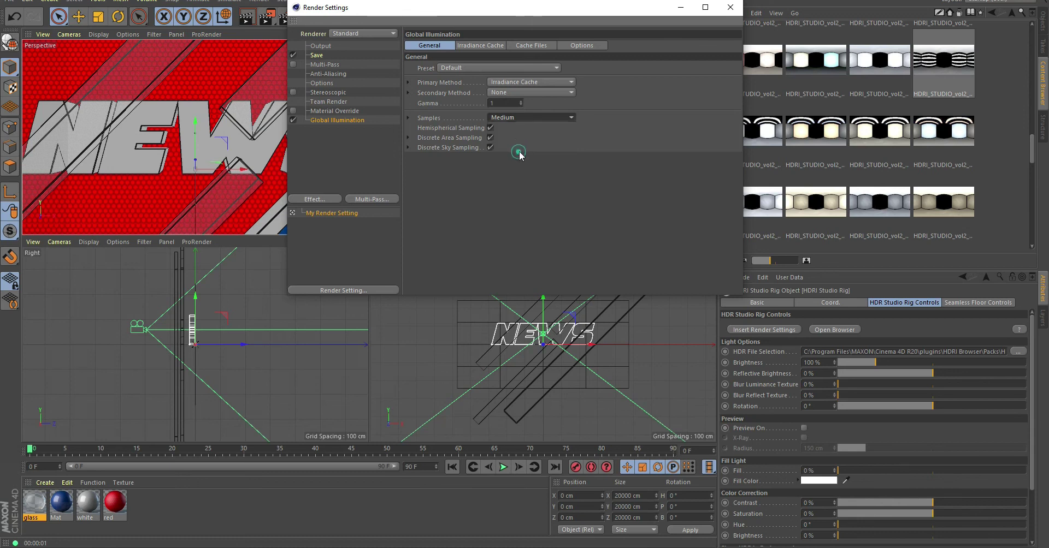
- Set the Irradiance Cache record density to Low and close the render settings
left_click(478, 44)
left_click(489, 68)
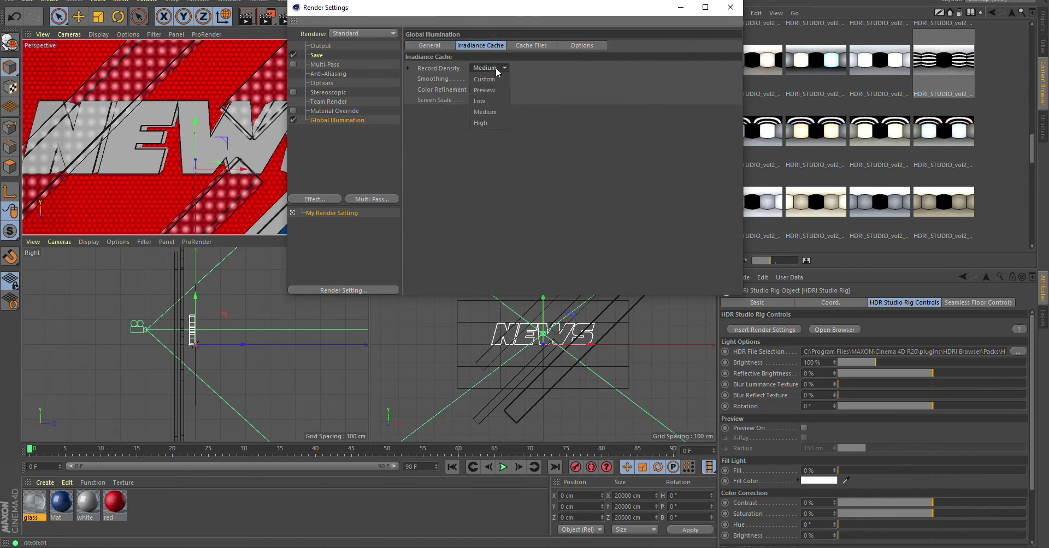
left_click(483, 101)
left_click(533, 45)
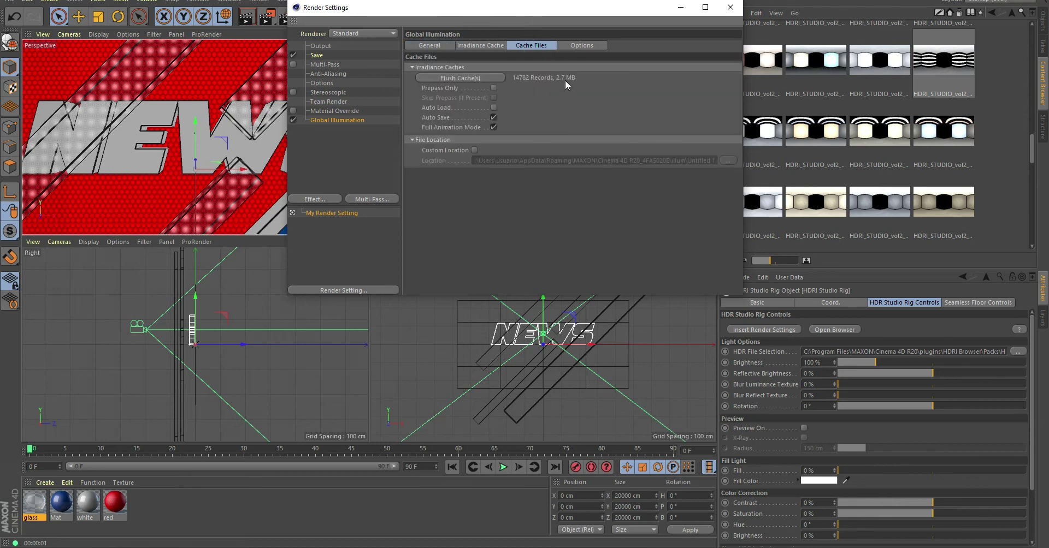
left_click(582, 47)
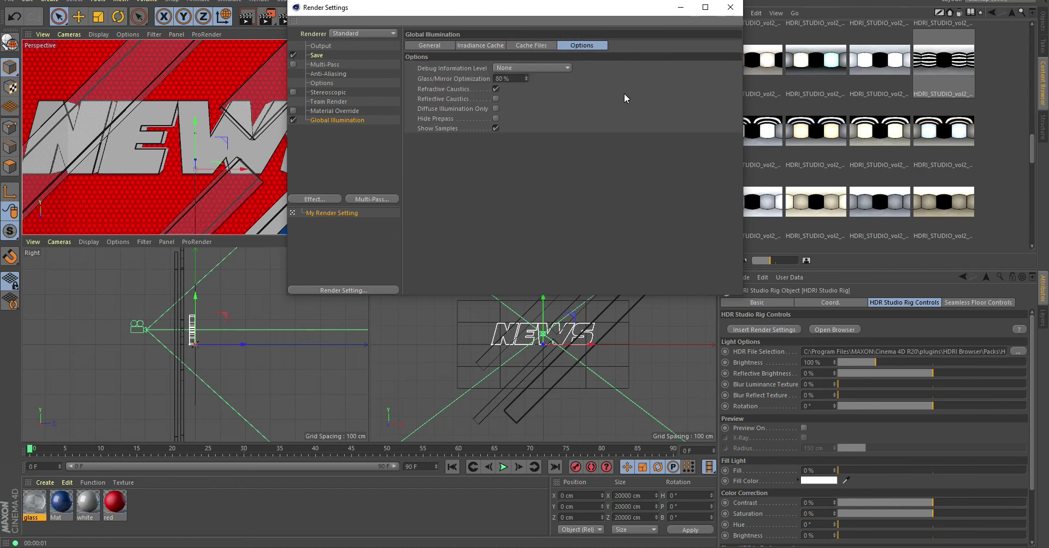
left_click(730, 7)
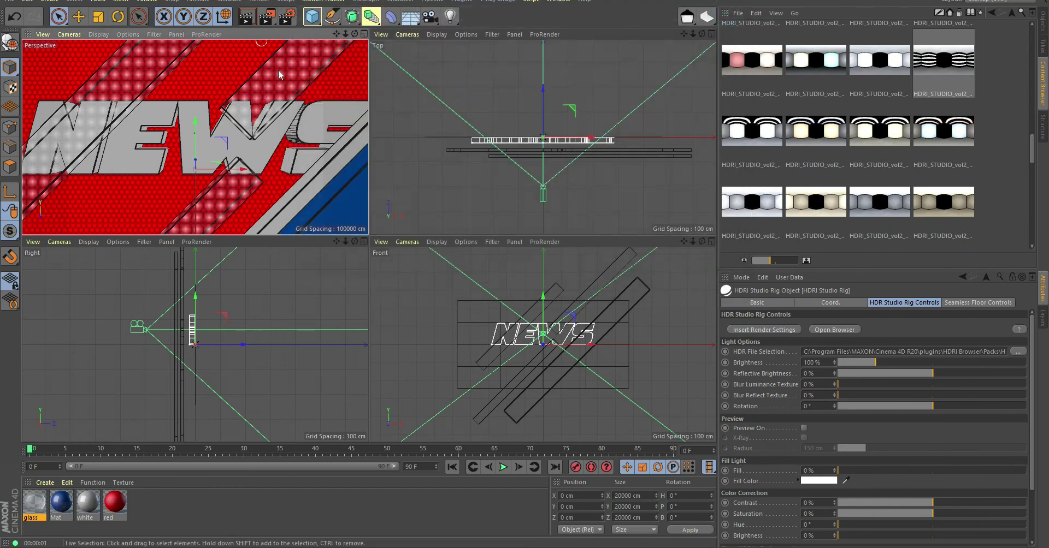
- Set the HDRI Studio Rig brightness to 135% and render the perspective view to check it
left_click(246, 16)
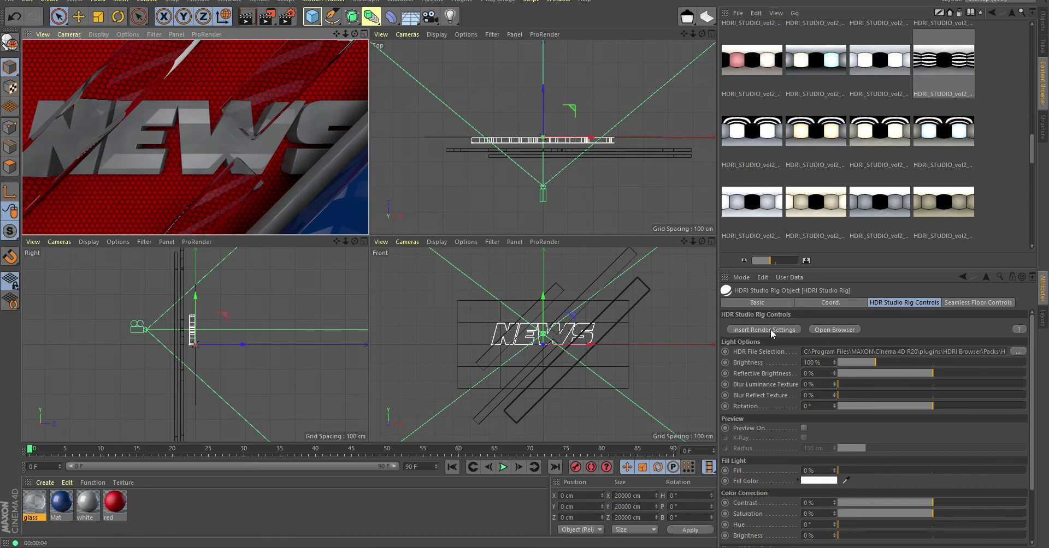
left_click(1042, 17)
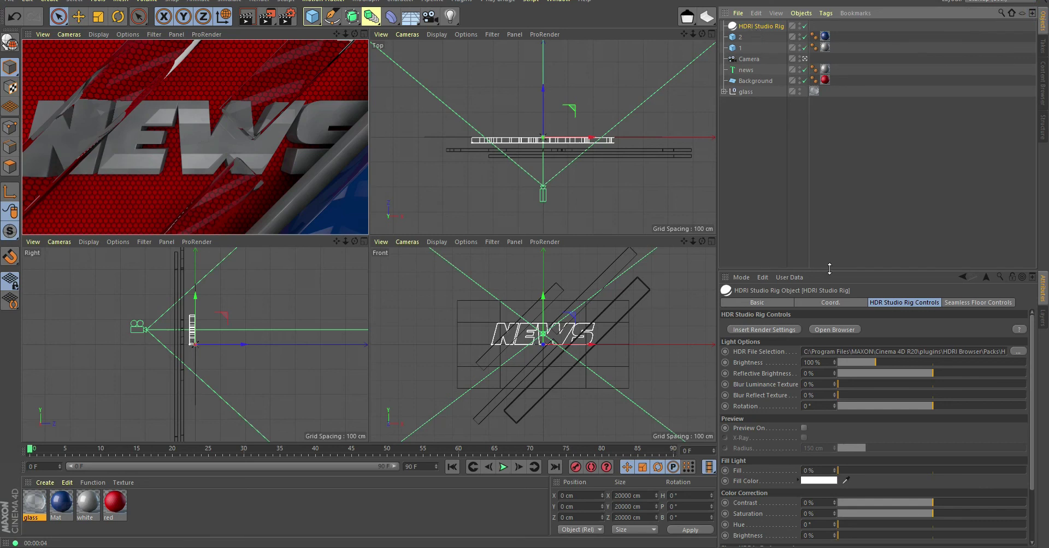
left_click(746, 363)
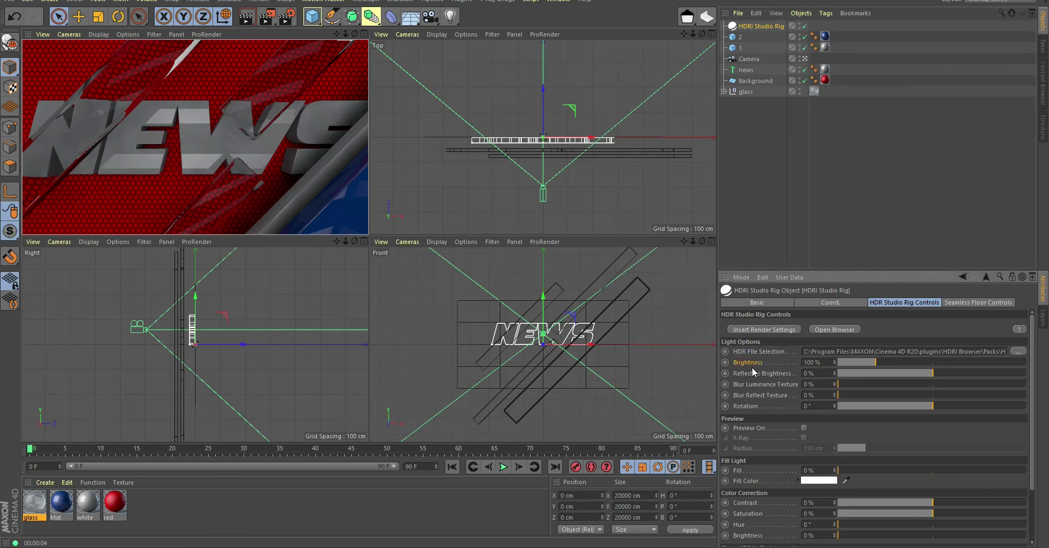
left_click(819, 363)
type("135")
key("Return")
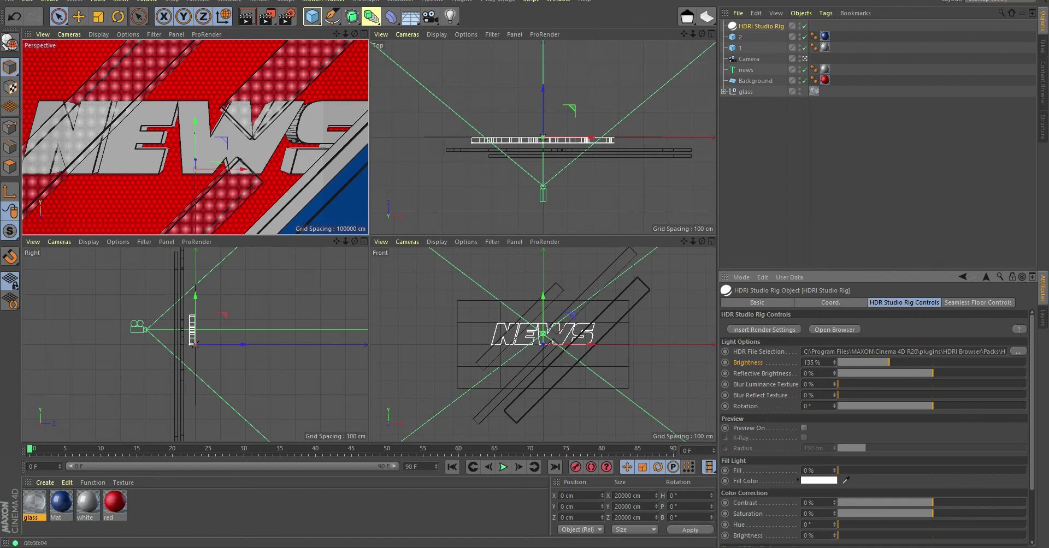
left_click(246, 17)
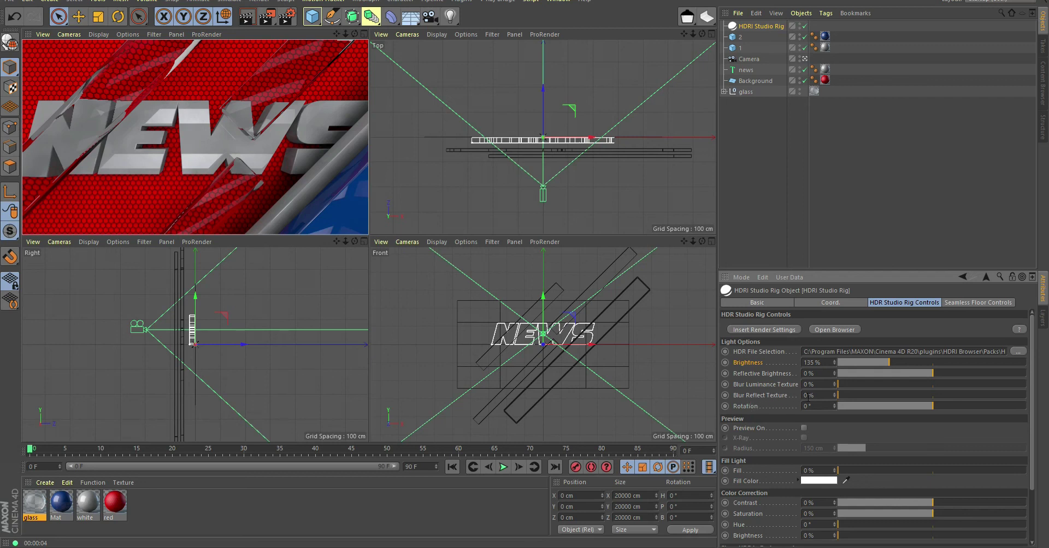
- Set Blur Reflect Texture to 5% and re-render the perspective view
left_click(822, 395)
type("5")
key("Return")
left_click(246, 16)
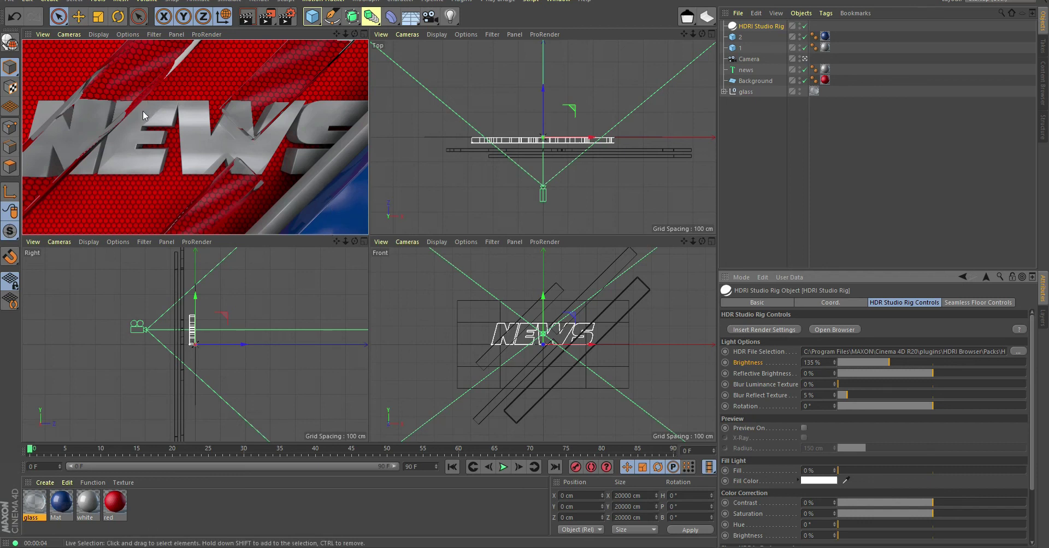
- Add Color Correction, Color Mapping and Ambient Occlusion effects, then close Render Settings
left_click(285, 18)
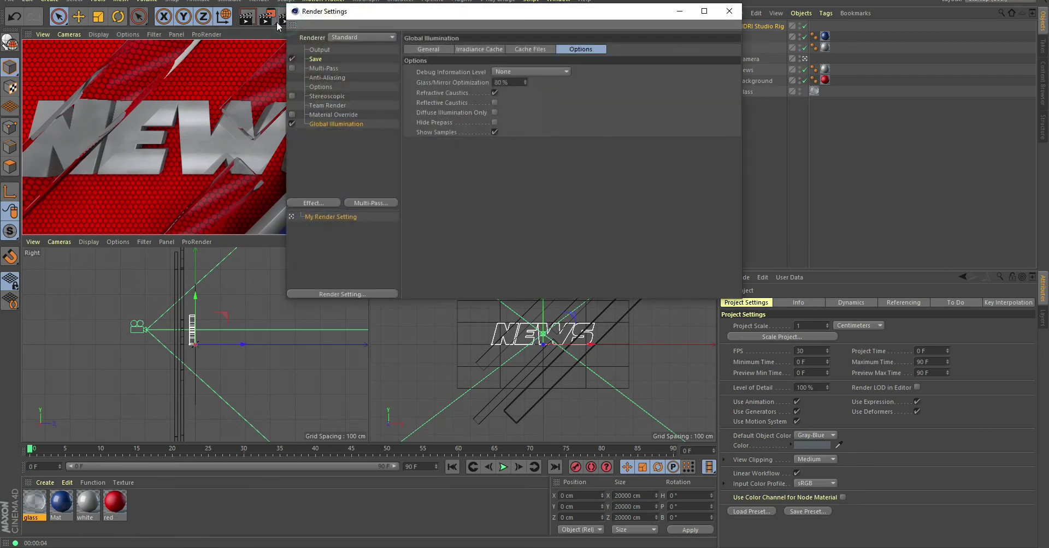
left_click_drag(399, 13, 571, 44)
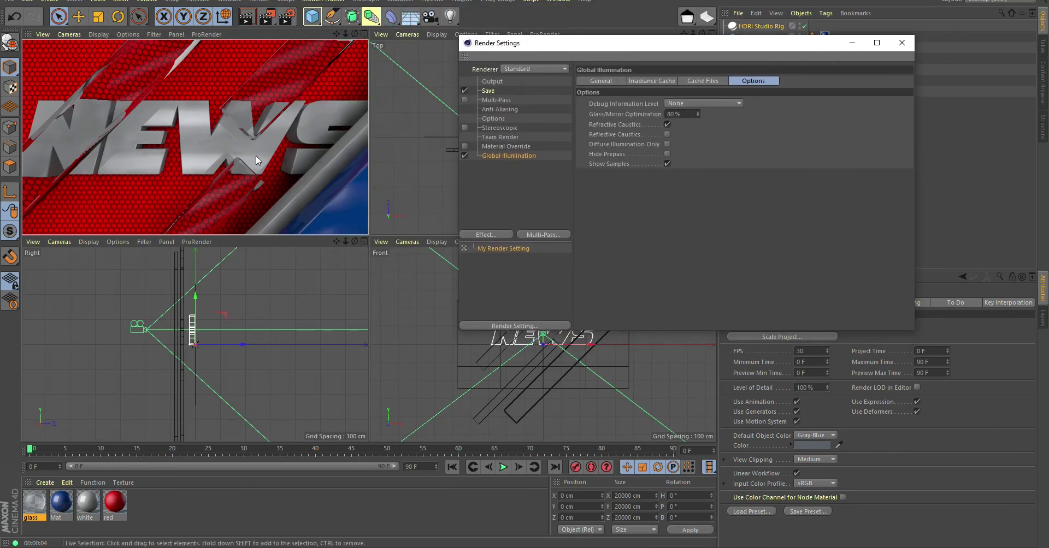
left_click(501, 234)
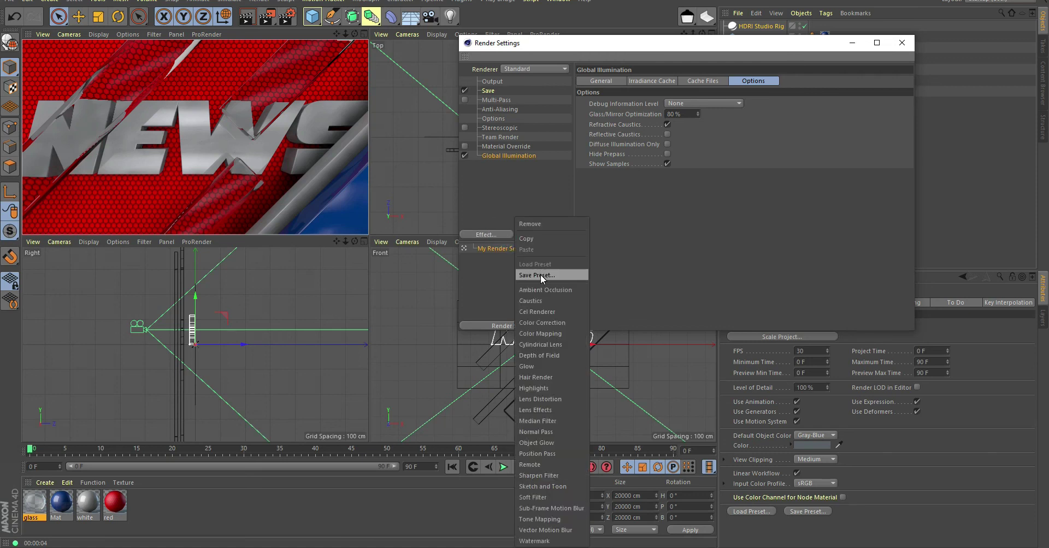
left_click(546, 323)
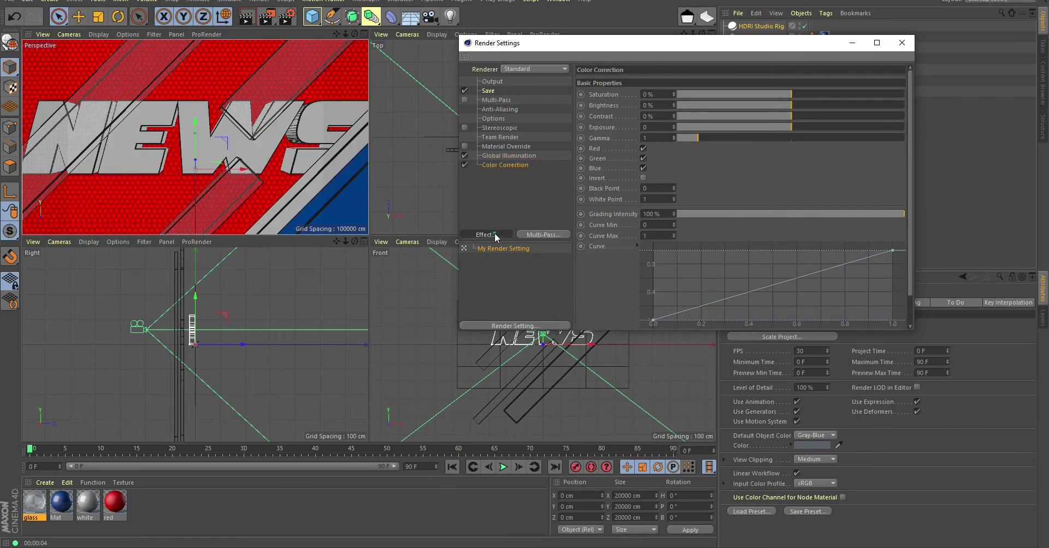
left_click(493, 233)
left_click(555, 337)
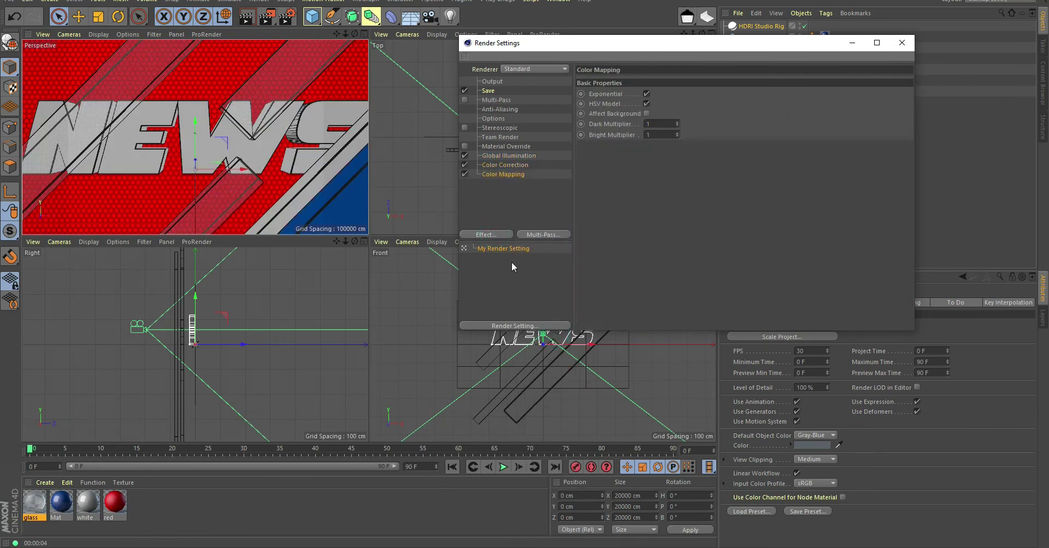
left_click(494, 234)
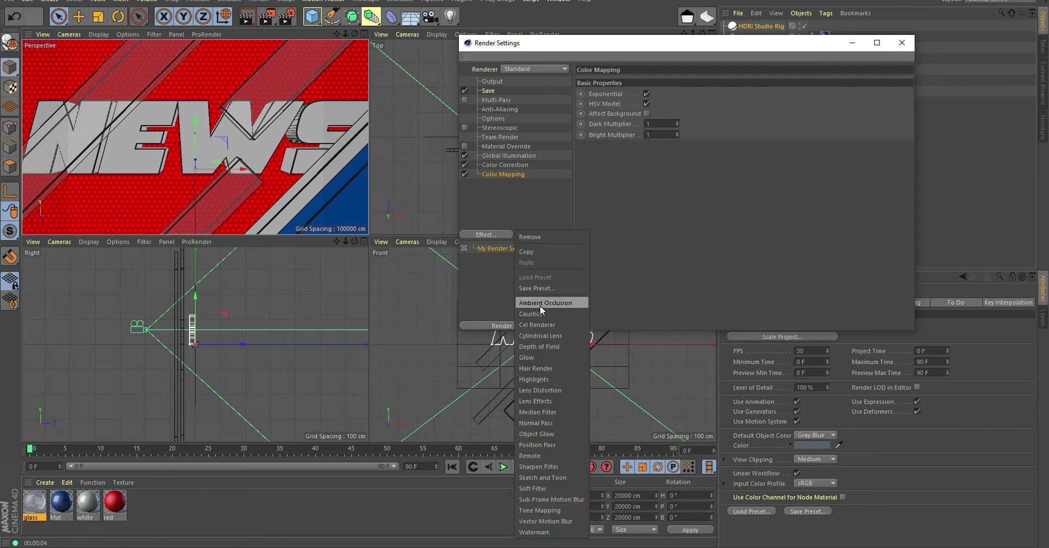
left_click(539, 302)
left_click(901, 42)
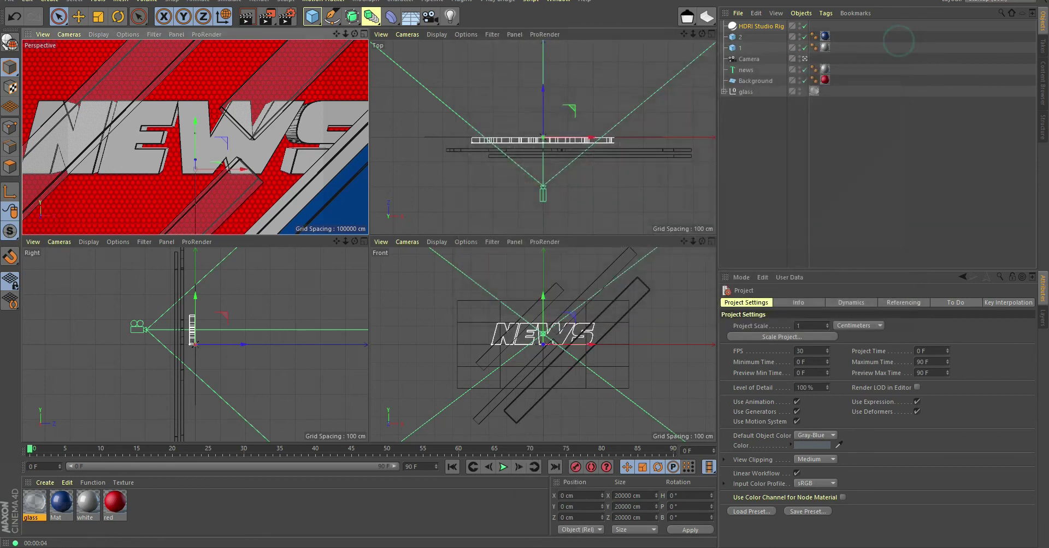
- Raise the white material's Color V from 66% to 87% and re-render the perspective view
left_click(250, 18)
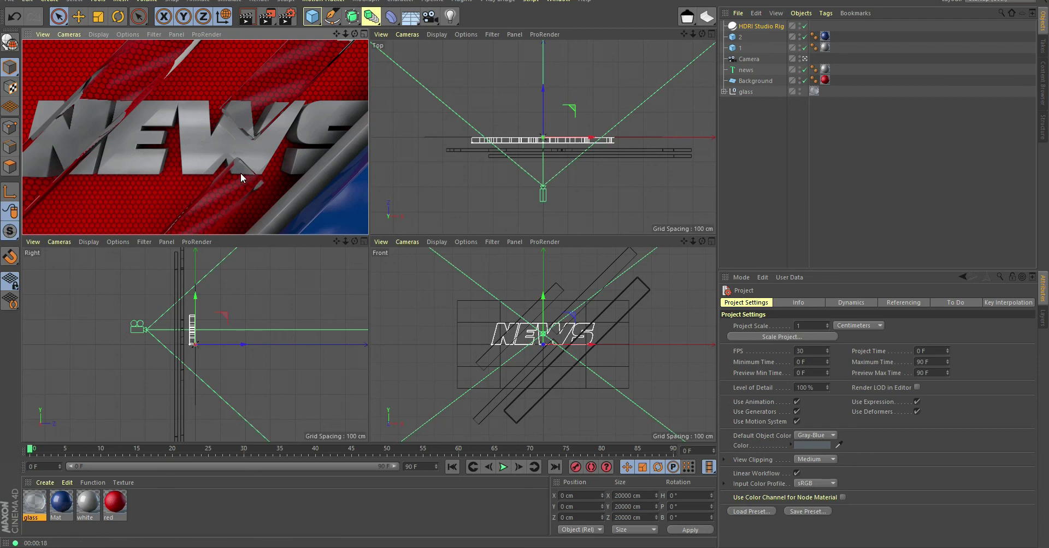
double_click(91, 502)
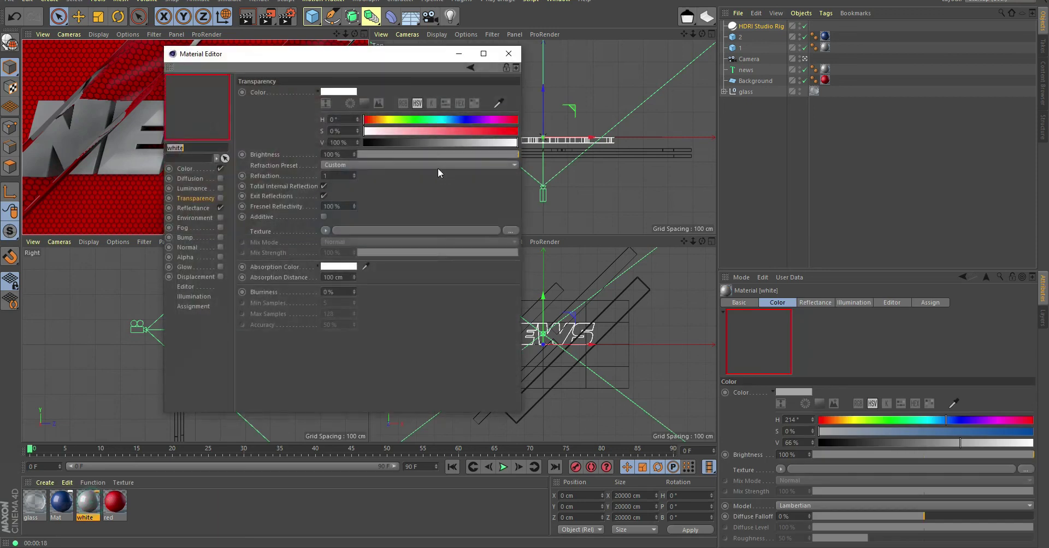
left_click_drag(370, 51, 719, 33)
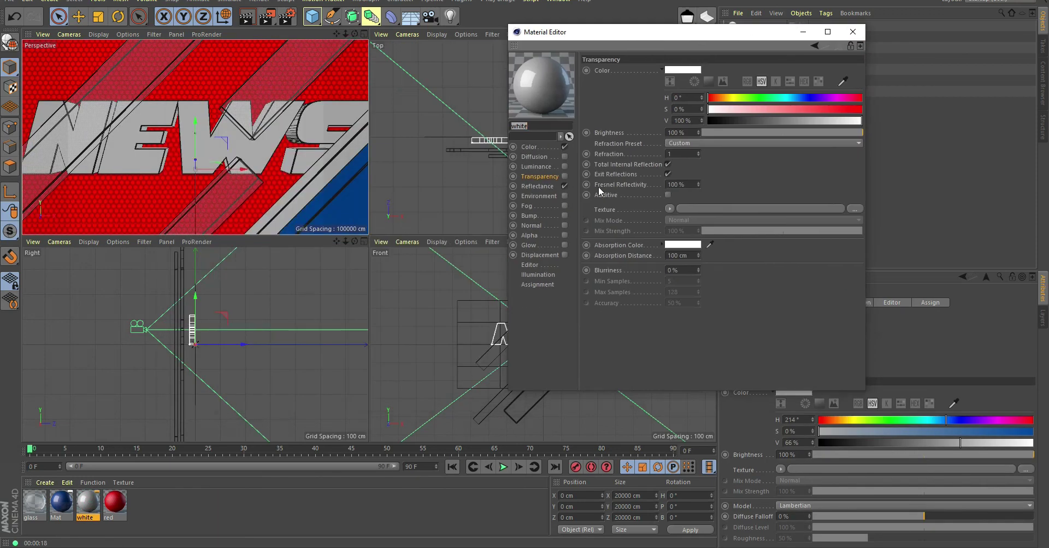
left_click(533, 146)
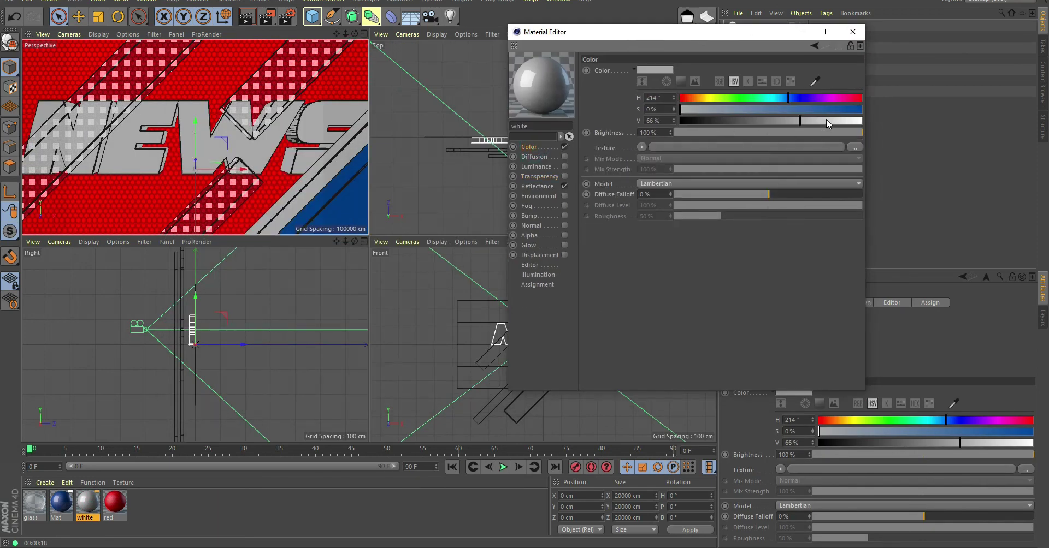
left_click_drag(826, 121, 839, 121)
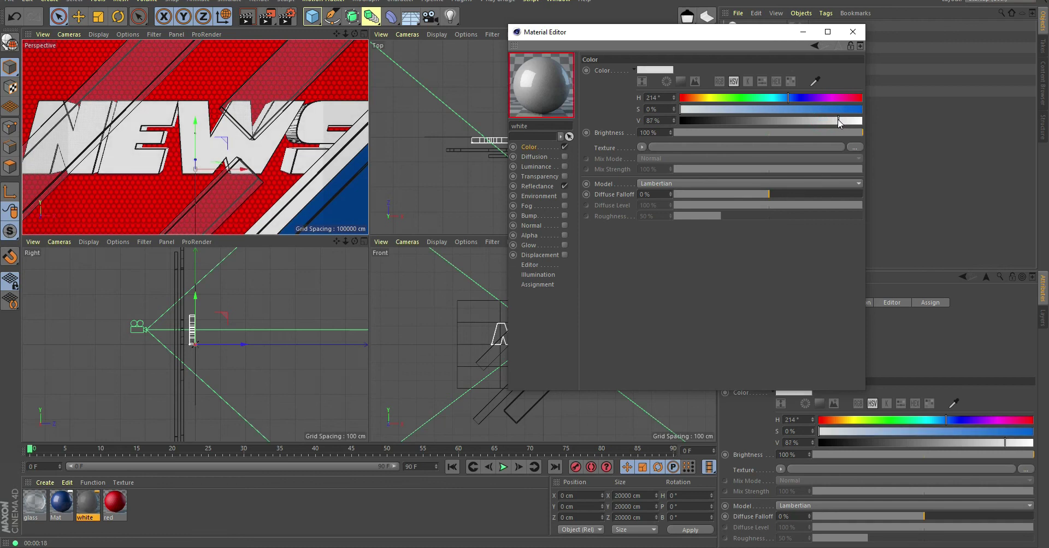
left_click(853, 32)
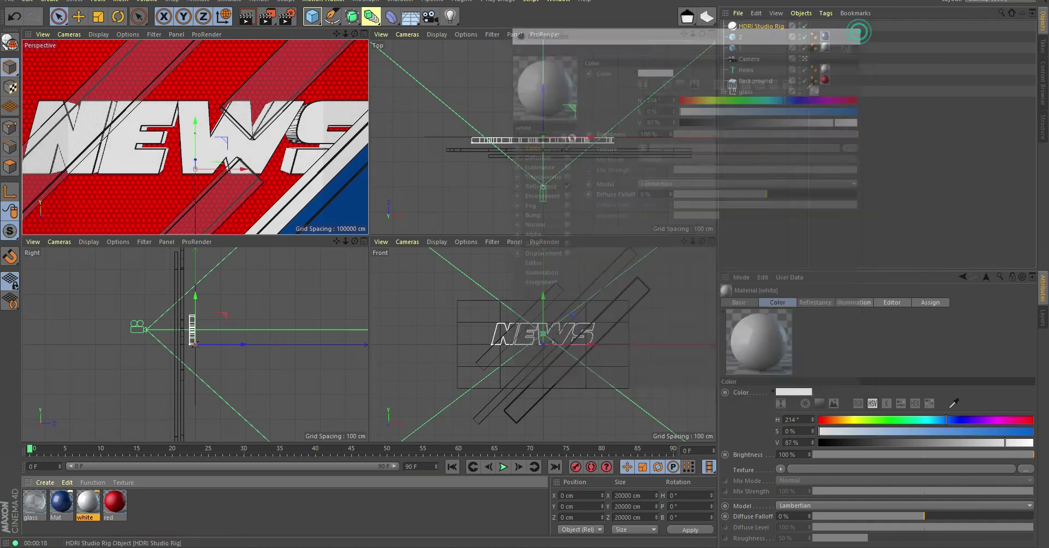
left_click(246, 20)
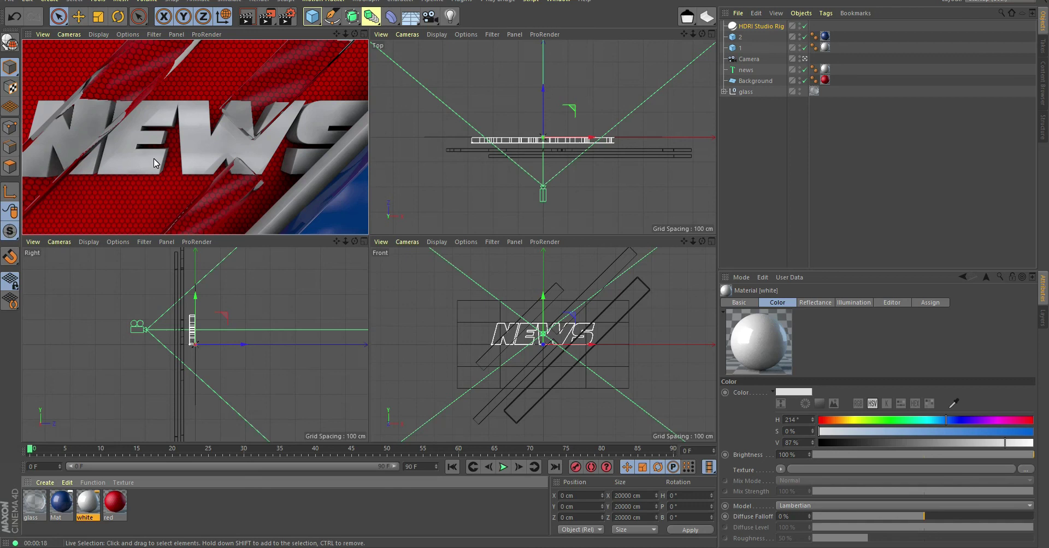
- Set the white material's reflection Layer 1 strength to 10%
double_click(92, 503)
left_click(194, 208)
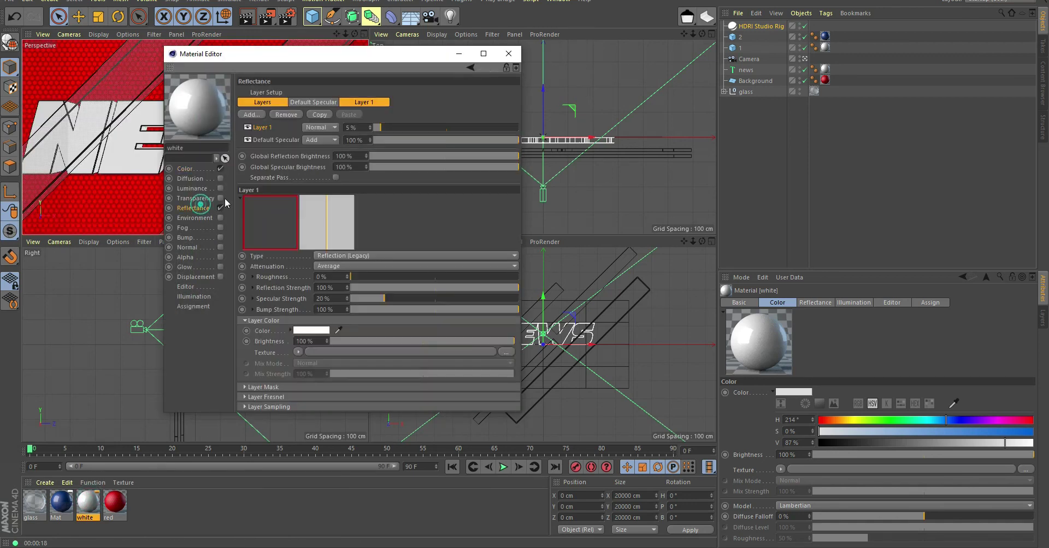
left_click(362, 127)
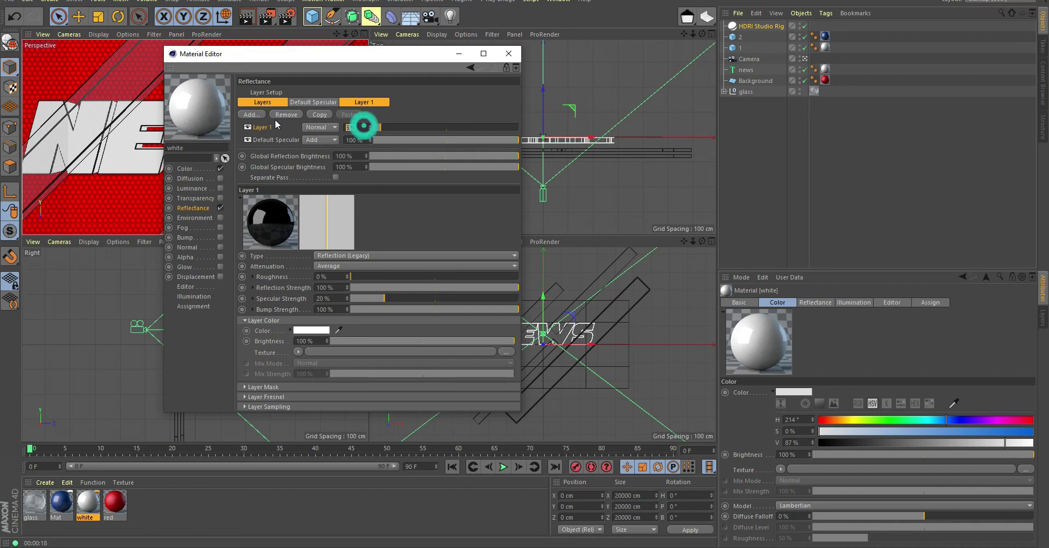
type("10")
key("Return")
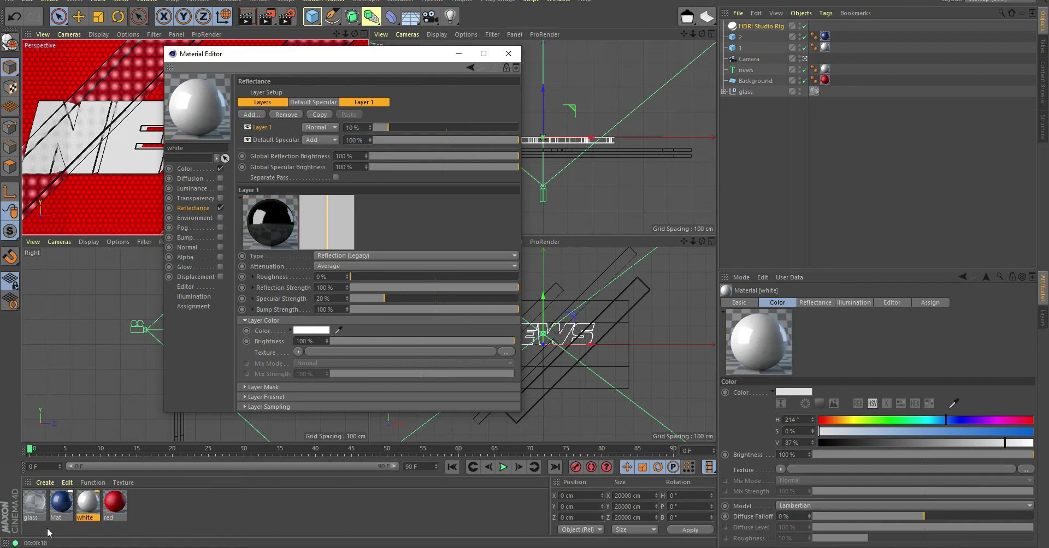
- Set the blue Mat material's reflection layer to 10%, then render a preview
left_click(61, 502)
left_click(362, 126)
type("10")
key("Return")
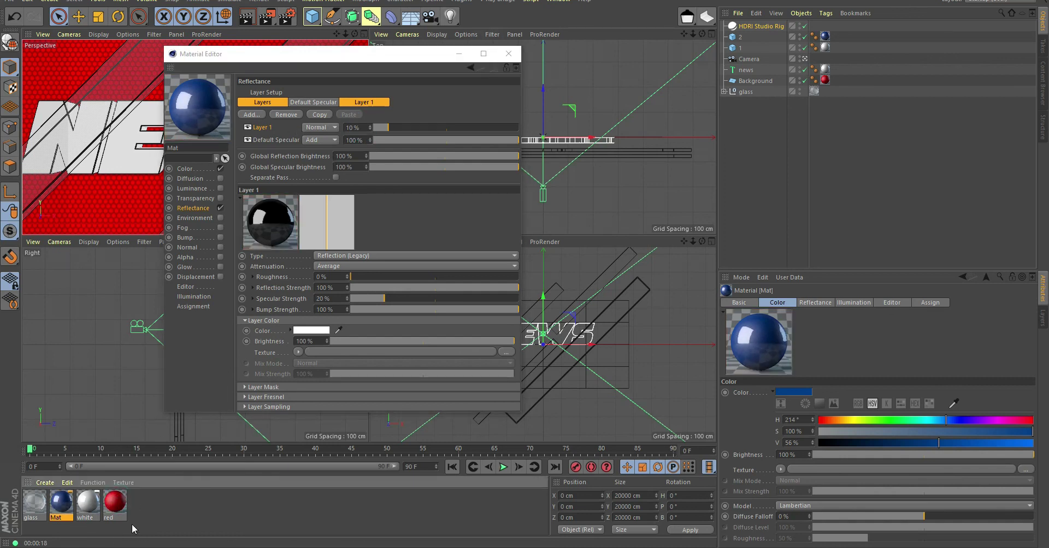
left_click(108, 501)
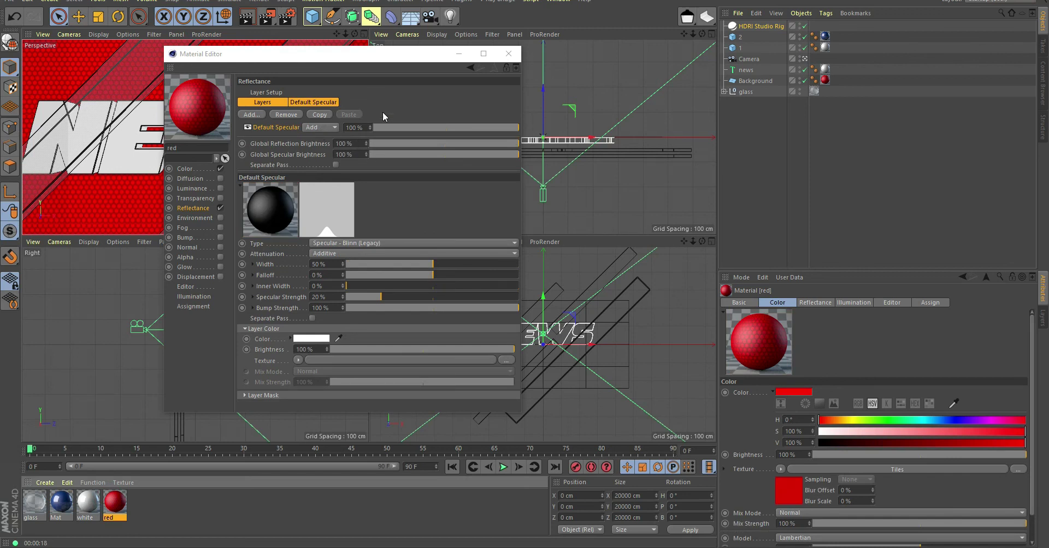
left_click(508, 53)
left_click(258, 22)
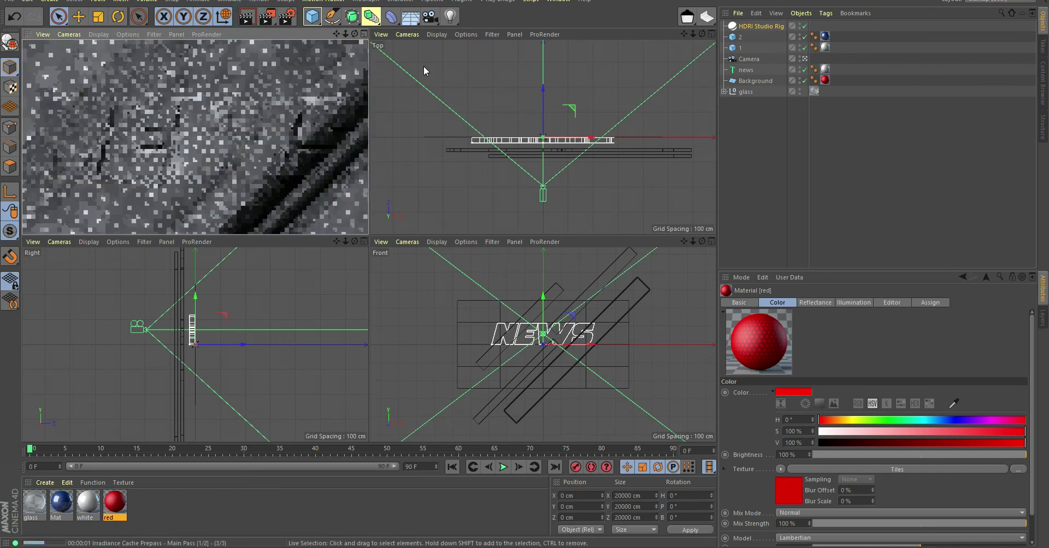